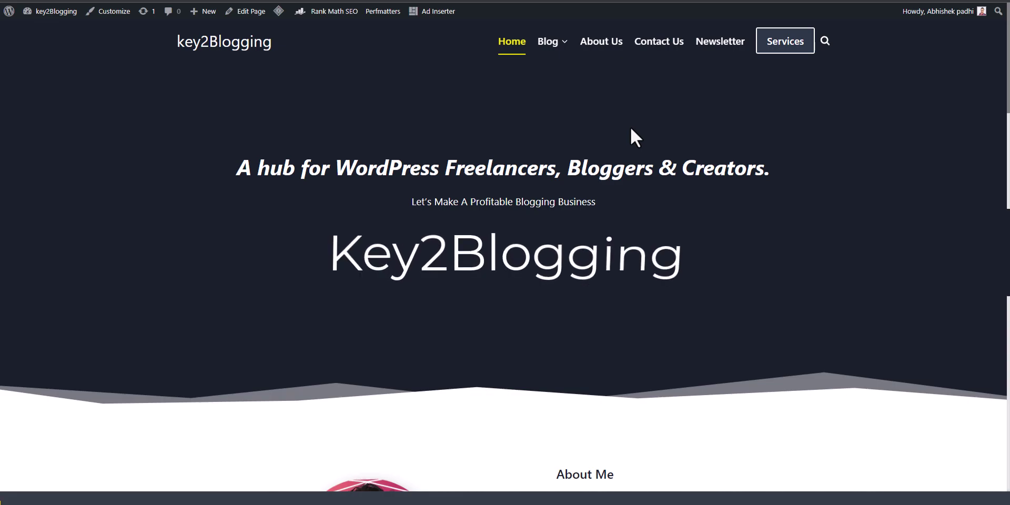
Look over the site's home page and open the Blog page.
scroll(712, 197, "down", 4)
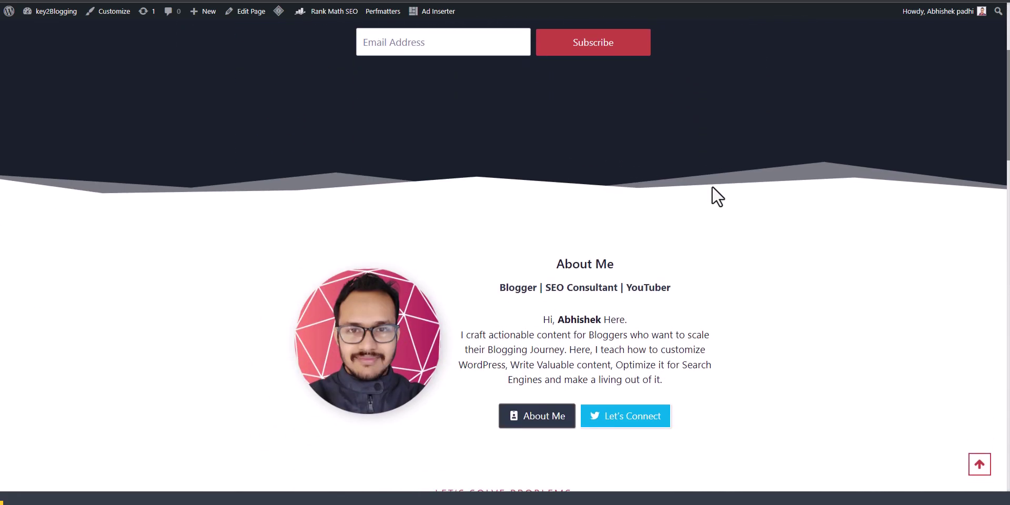
scroll(712, 196, "up", 4)
mouse_move(548, 46)
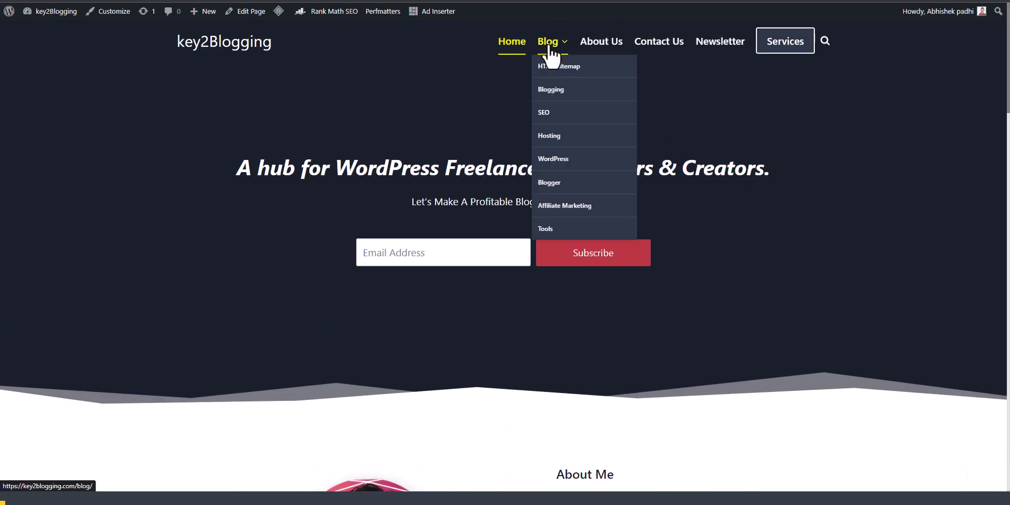
left_click(550, 47)
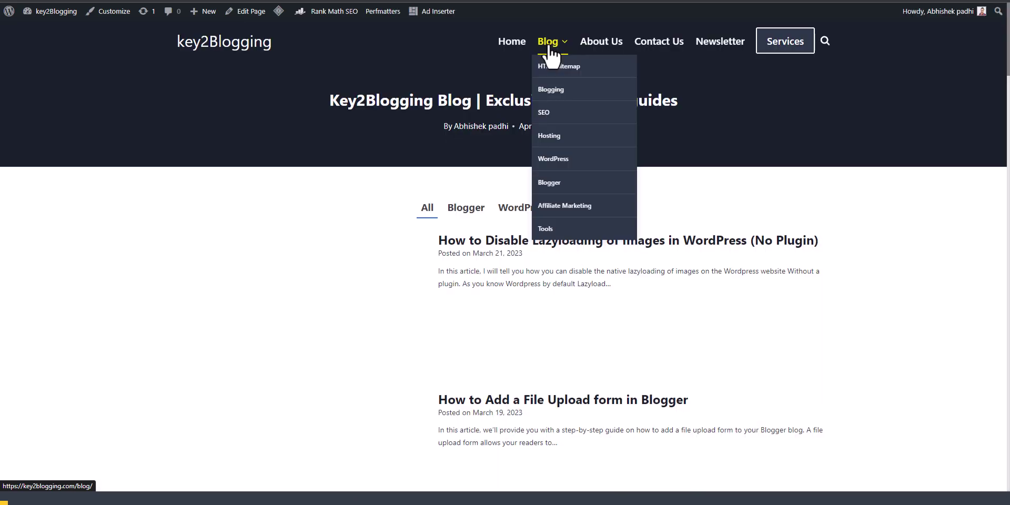
Filter the blog posts by Blogger, WordPress and SEO in turn, then show All.
left_click(450, 209)
left_click(525, 209)
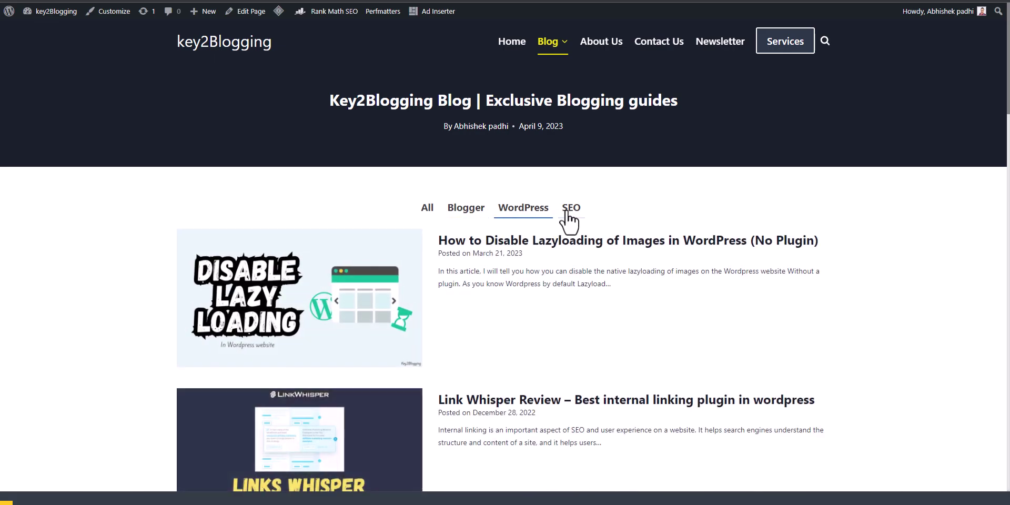
left_click(570, 218)
left_click(427, 209)
Examine the Blog page's post list and its Tools and Affiliate Marketing sections down to the footer.
scroll(895, 216, "down", 8)
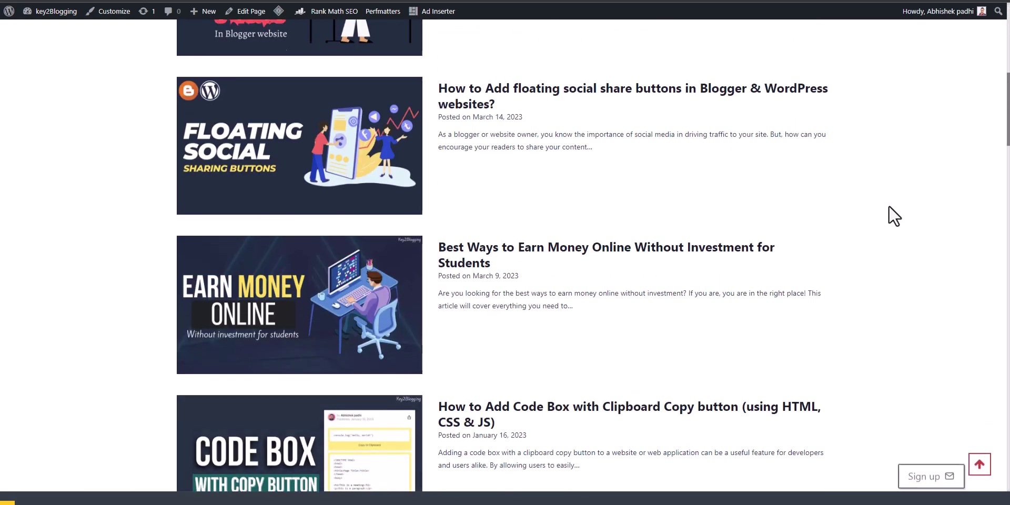
scroll(895, 216, "down", 20)
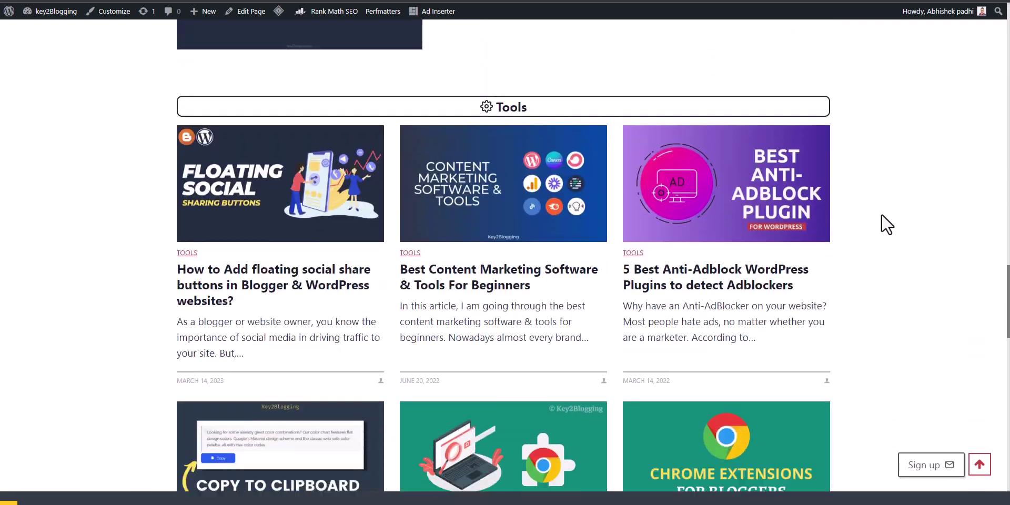
scroll(872, 264, "down", 9)
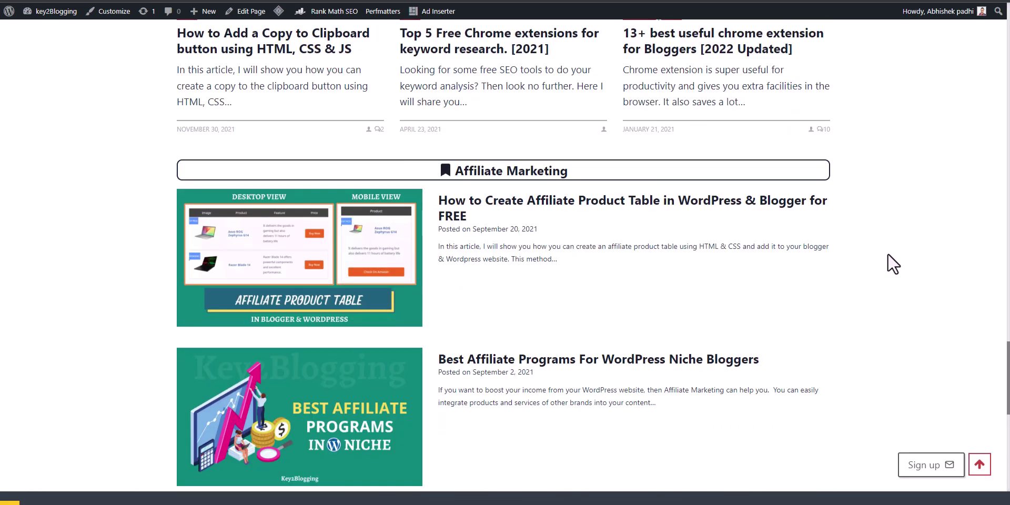
scroll(891, 251, "up", 12)
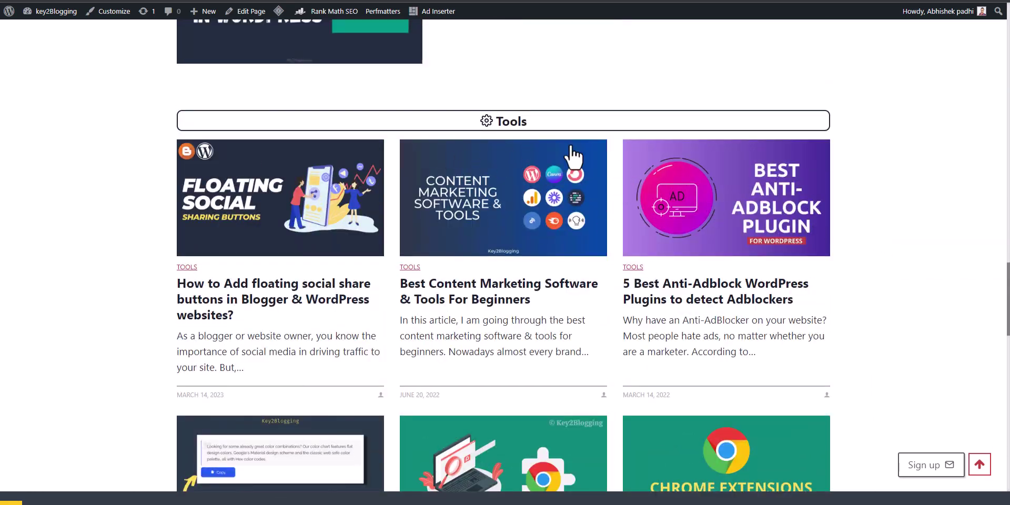
scroll(823, 260, "down", 9)
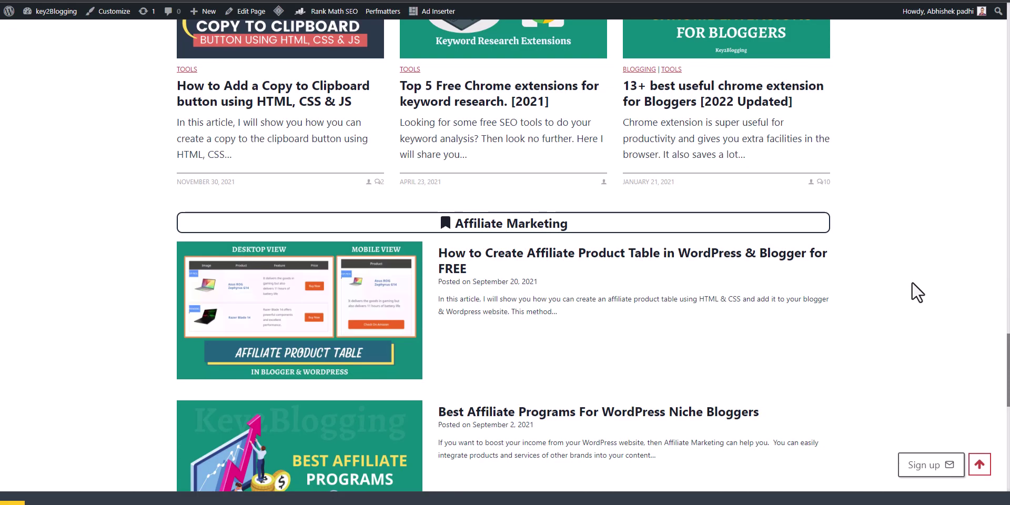
scroll(917, 293, "down", 10)
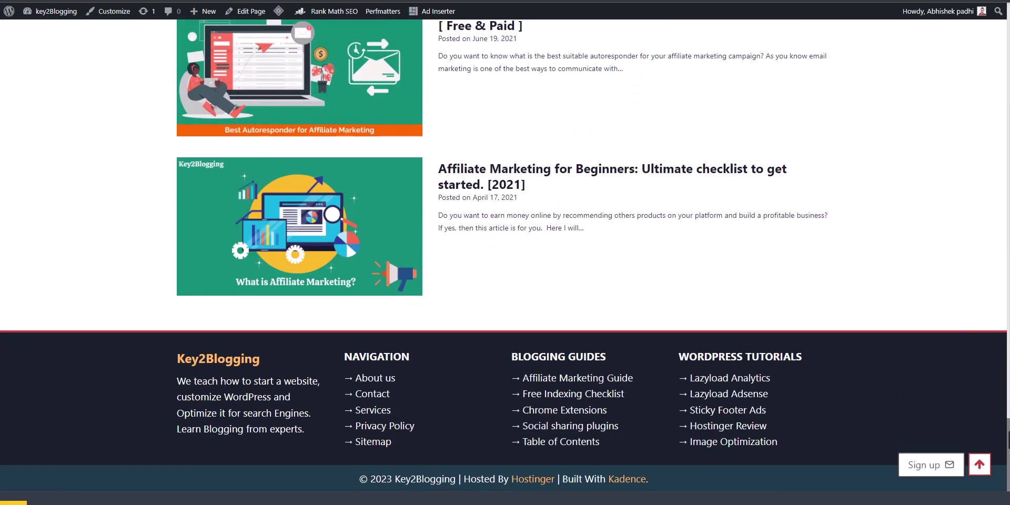
scroll(505, 252, "up", 15)
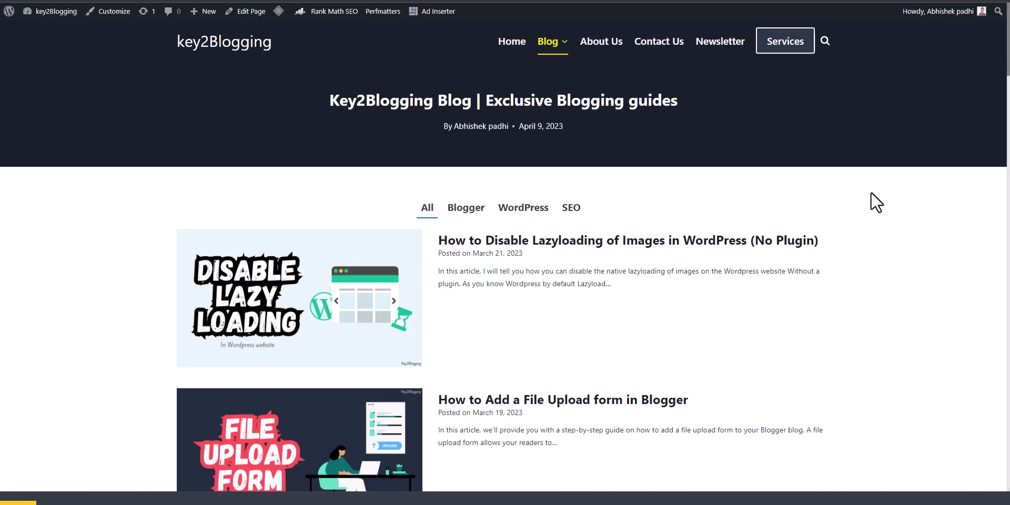
Go through the Blogger, WordPress and SEO post filters once more and return to All.
left_click(466, 208)
left_click(531, 209)
left_click(559, 208)
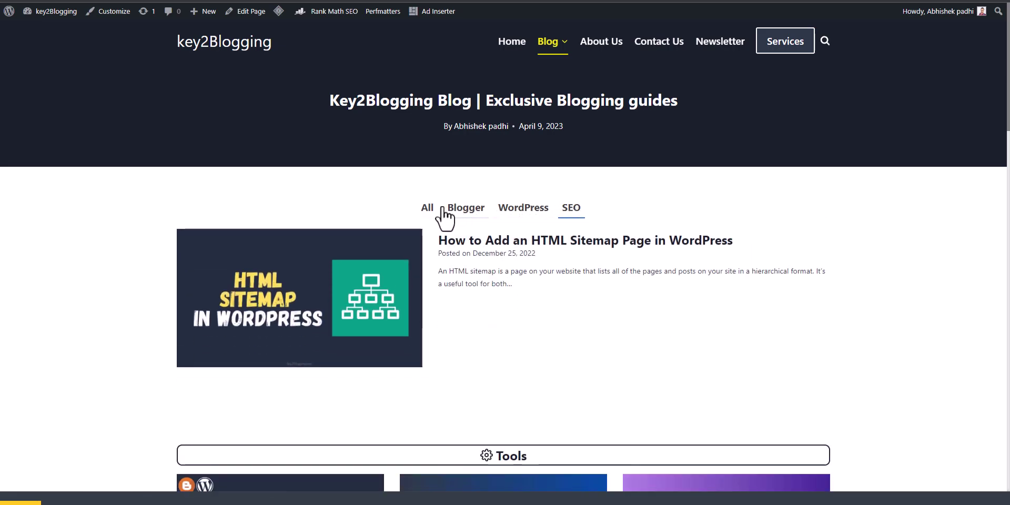
left_click(427, 210)
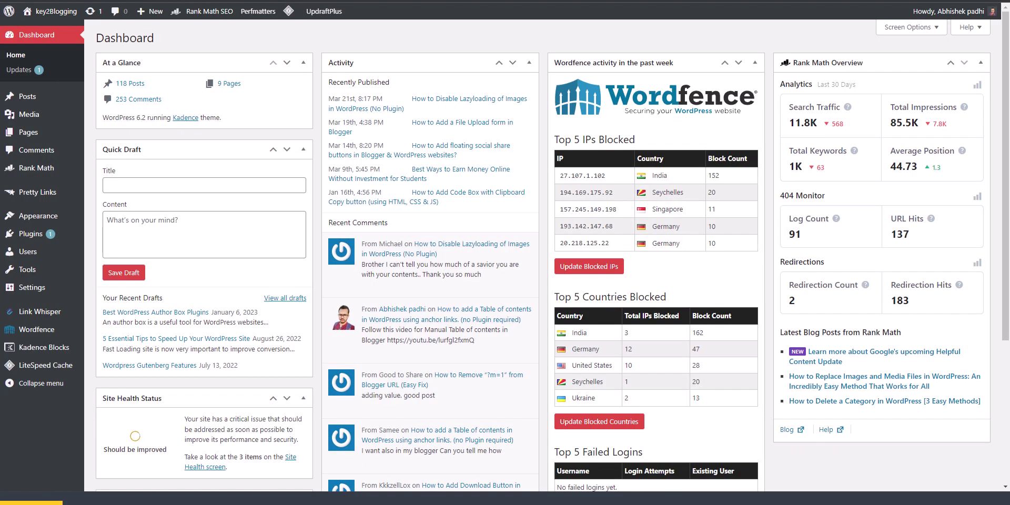
Create a new page from the WordPress dashboard and title it "Blog 2".
mouse_move(31, 137)
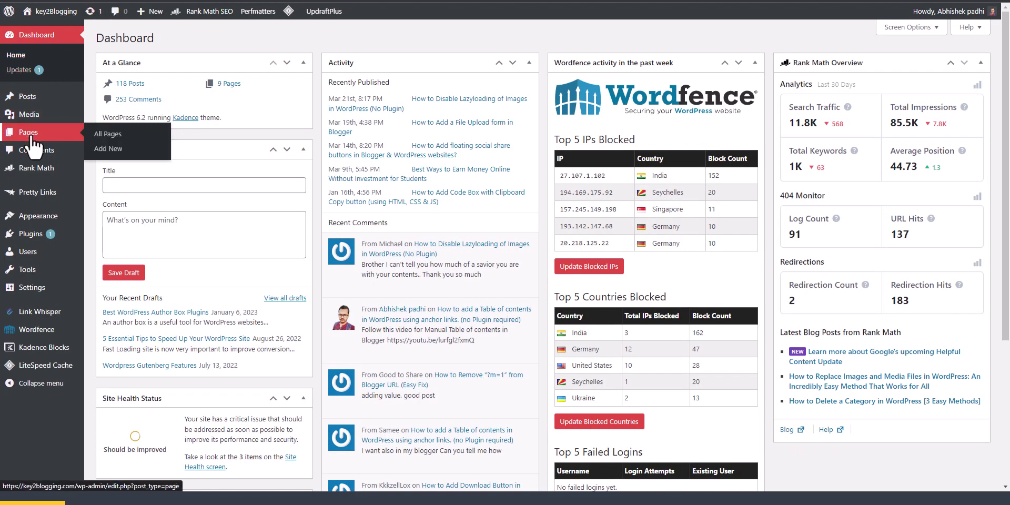
left_click(112, 154)
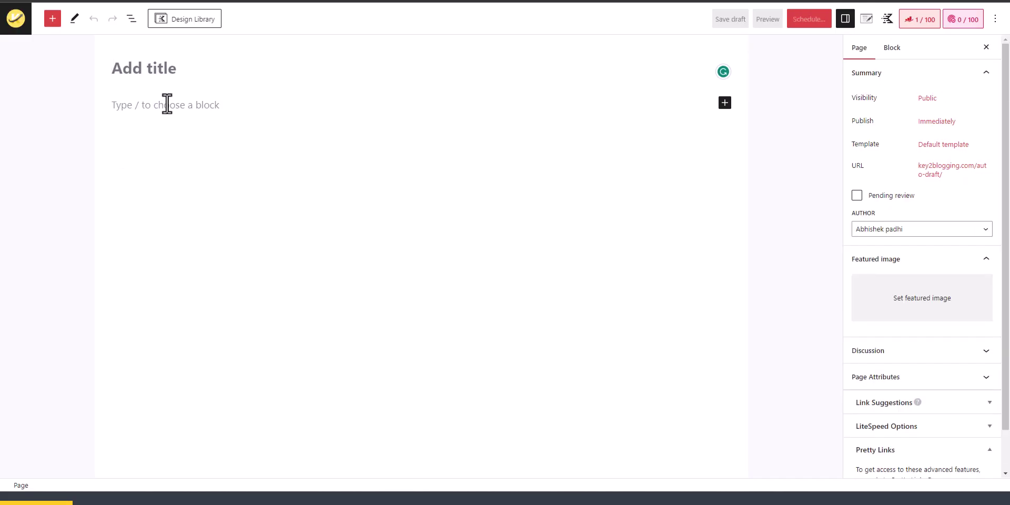
type("Blog 2")
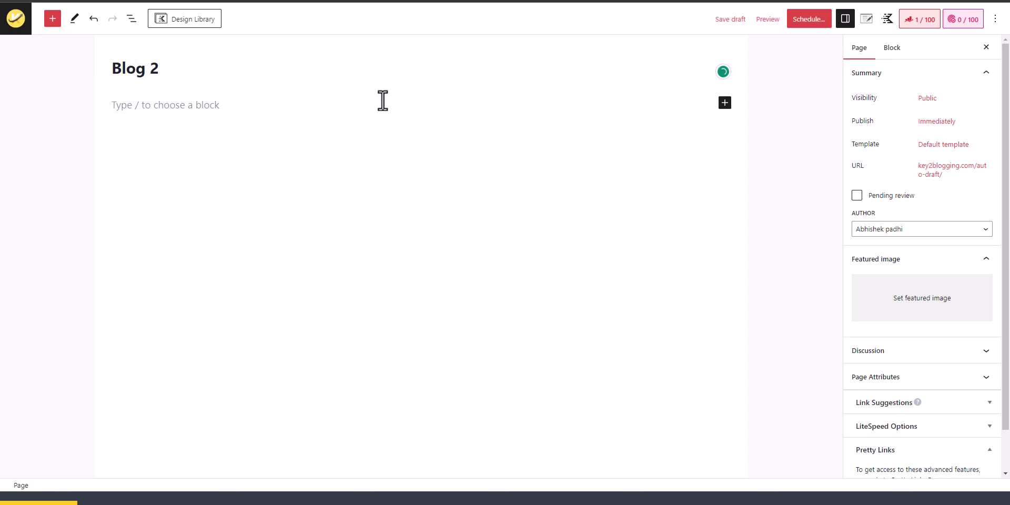
Set the page layout to Fullwidth in the page settings, with the page title option on Default.
left_click(866, 20)
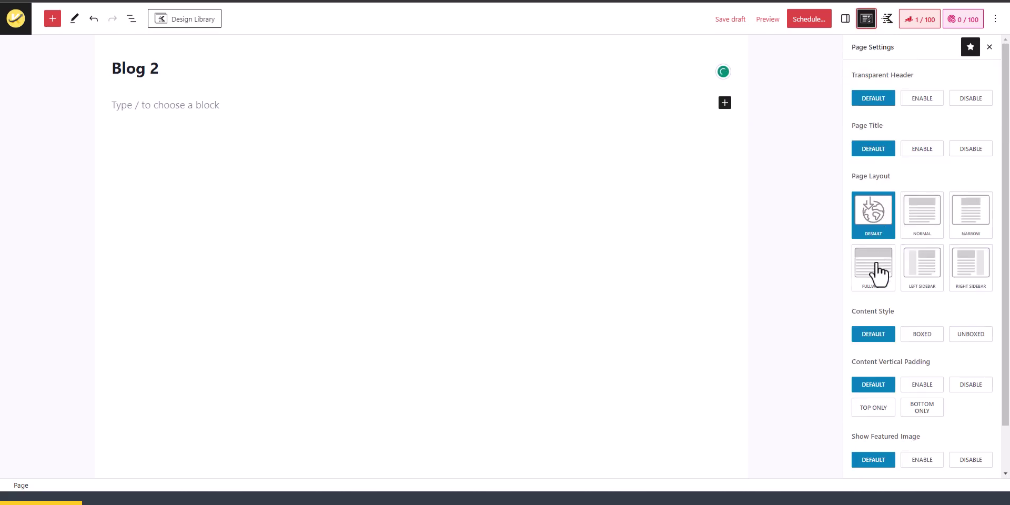
left_click(871, 285)
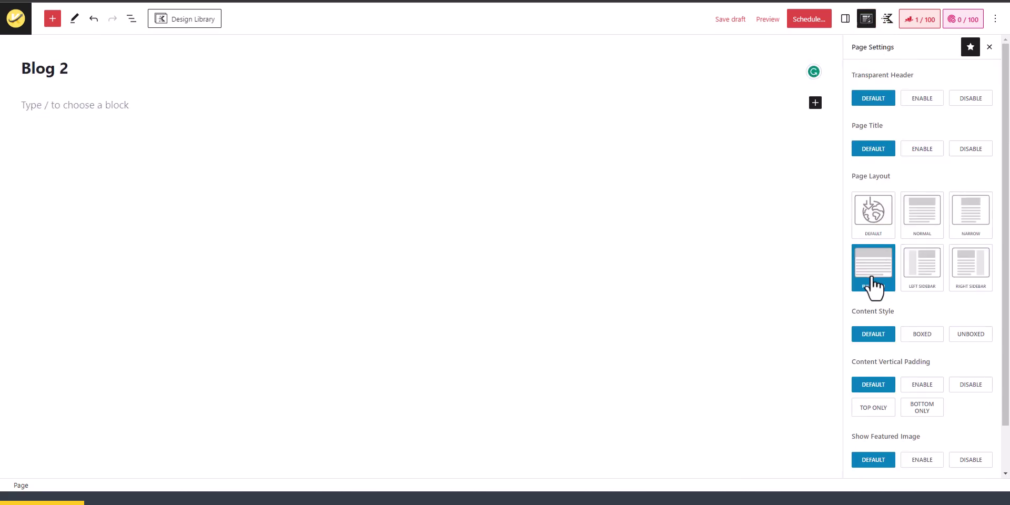
left_click(969, 150)
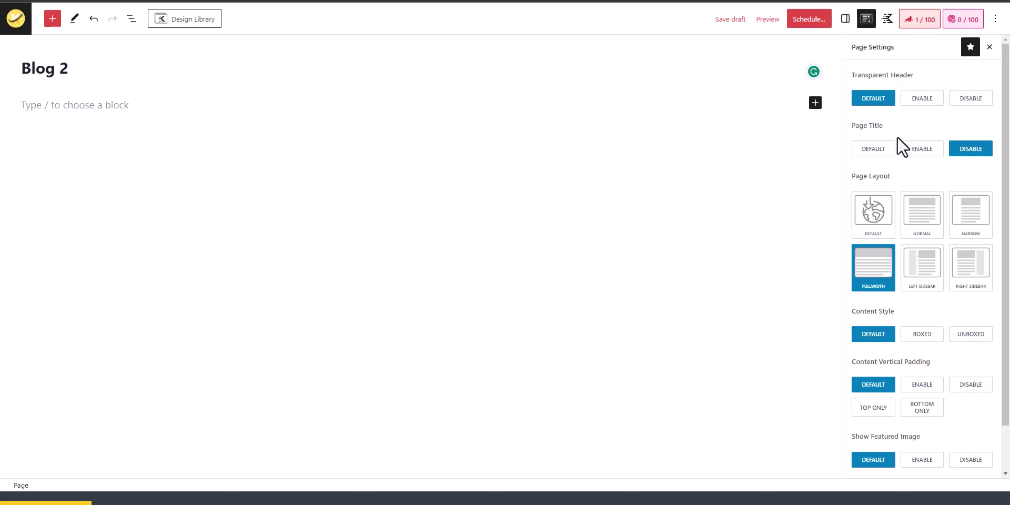
left_click(890, 153)
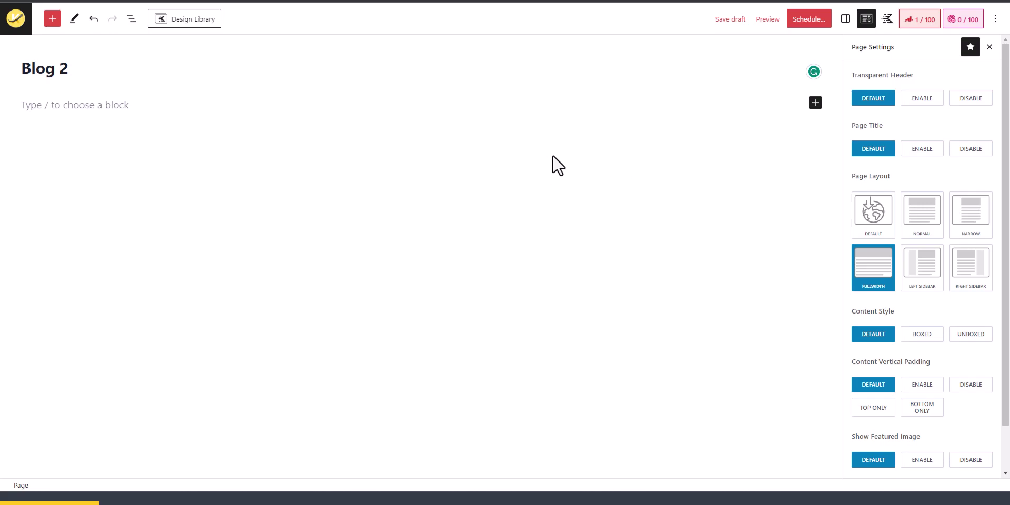
Add a Row Layout block with a single full-width column below the page title.
left_click(815, 103)
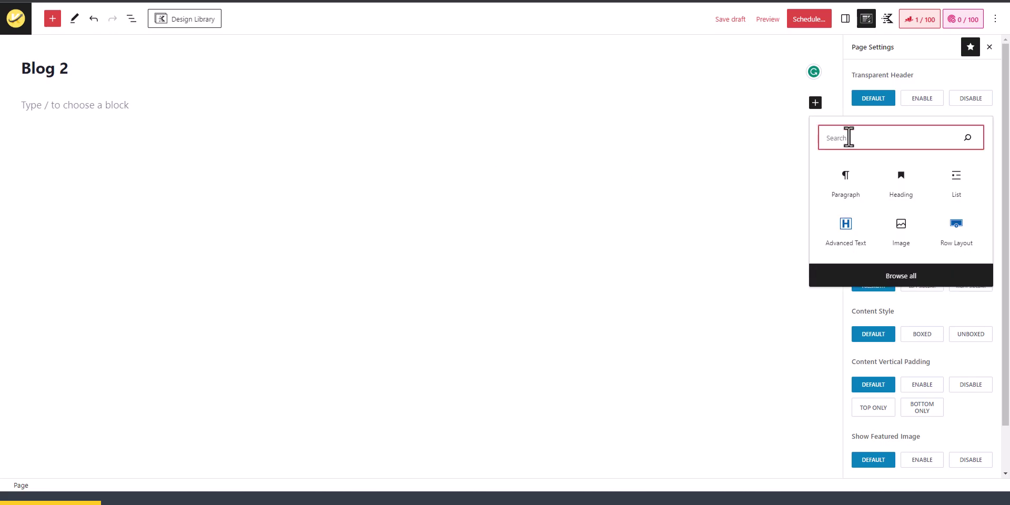
left_click(957, 239)
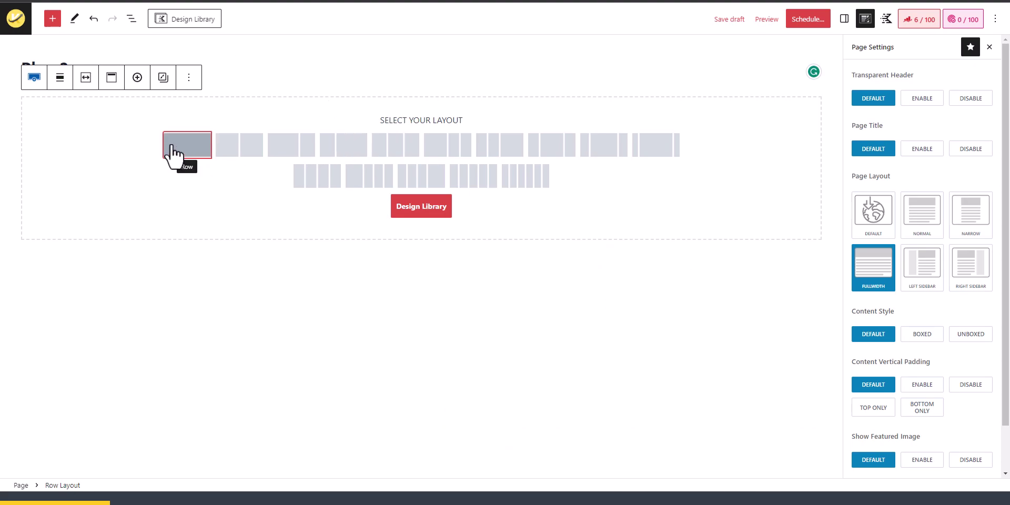
left_click(177, 150)
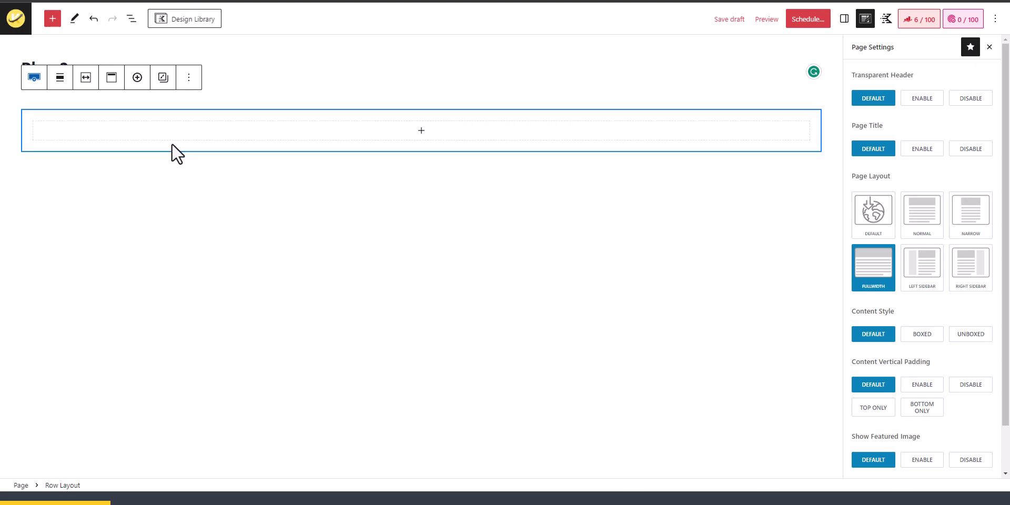
Insert a Post Grid/Carousel block into the row and apply the third initial style, with the bordered footer line.
left_click(422, 130)
left_click(434, 311)
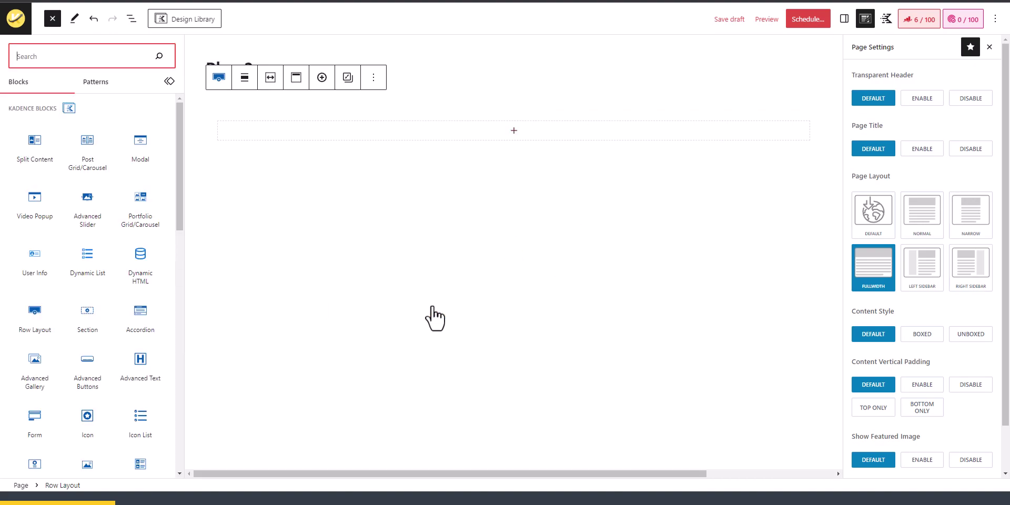
scroll(140, 266, "down", 4)
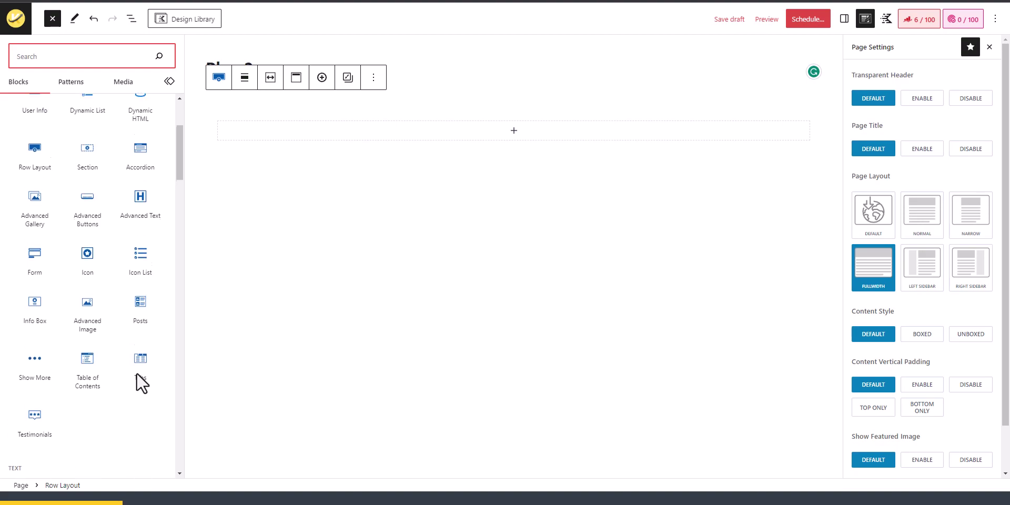
scroll(138, 345, "up", 3)
scroll(117, 259, "up", 1)
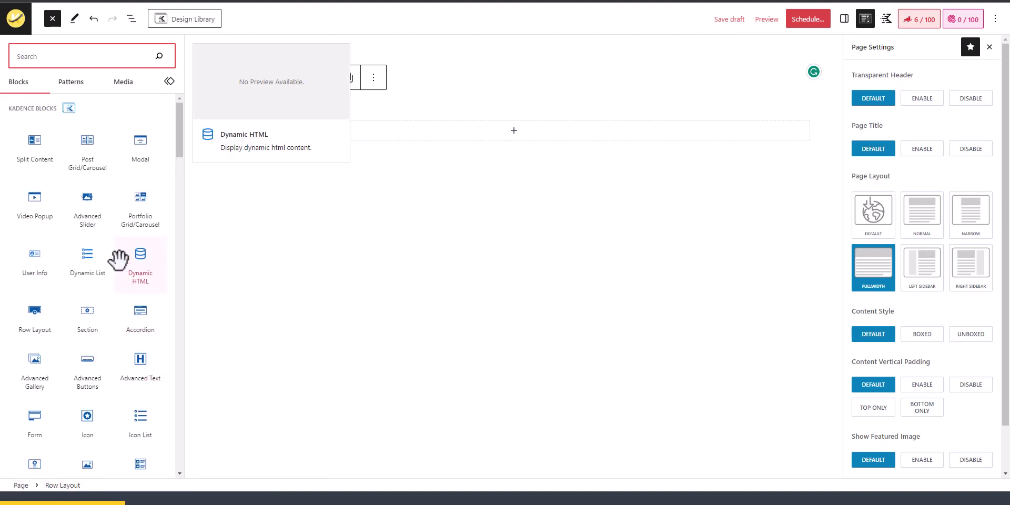
left_click(86, 140)
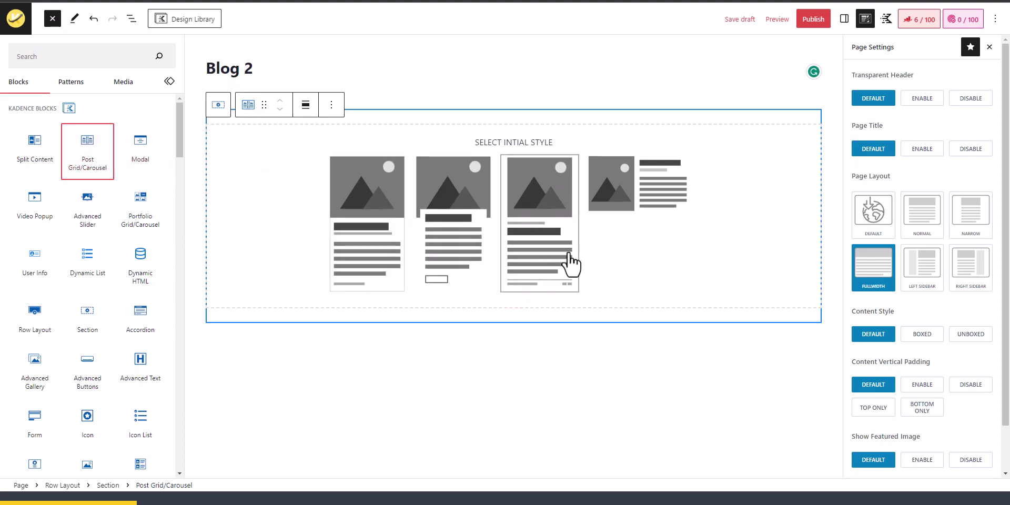
left_click(550, 243)
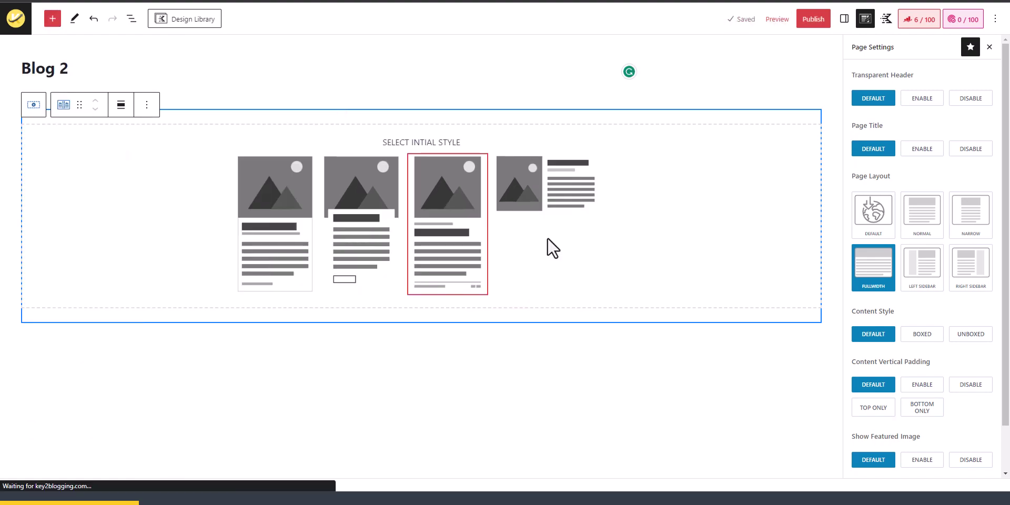
left_click(475, 251)
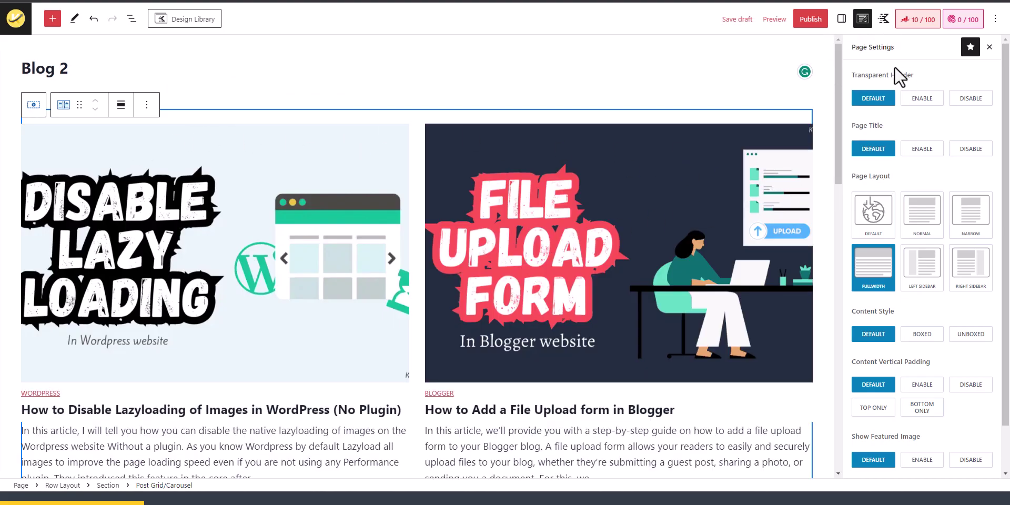
Set the post grid's layout to 3 columns in its block settings.
left_click(843, 21)
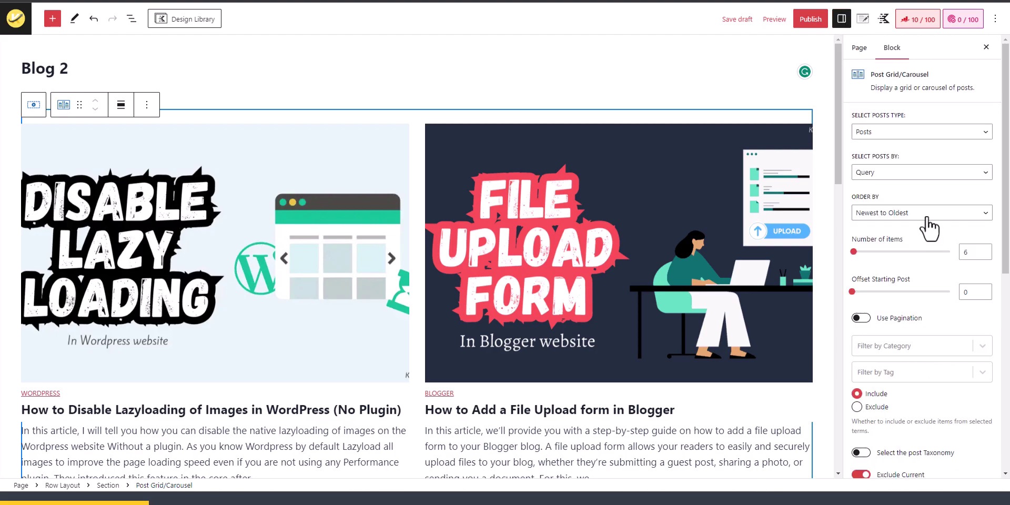
scroll(920, 236, "down", 3)
scroll(916, 251, "down", 3)
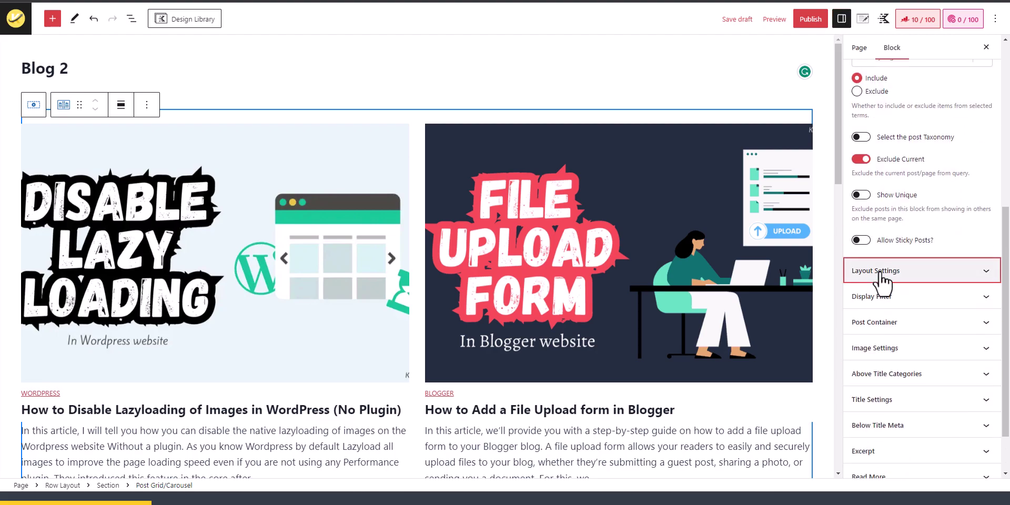
left_click(883, 271)
scroll(918, 304, "down", 3)
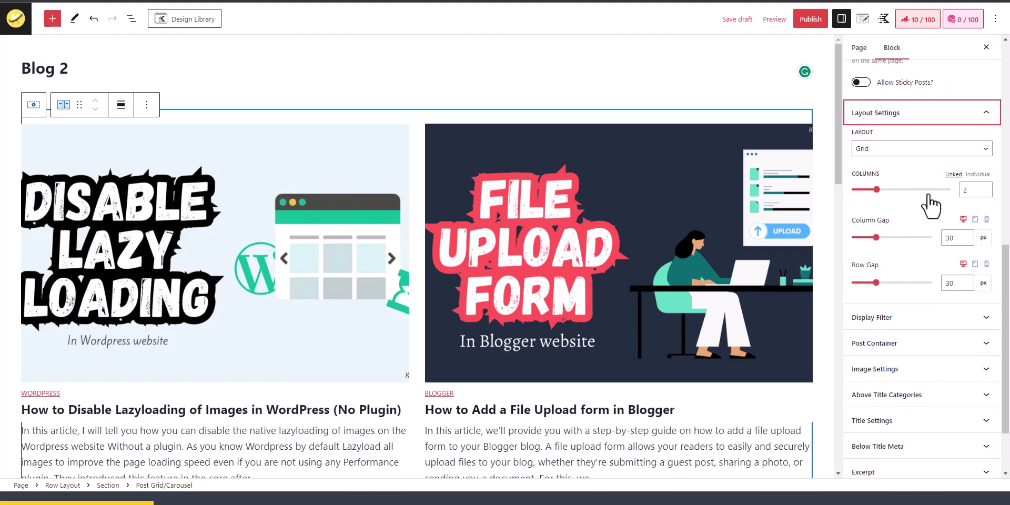
left_click(984, 187)
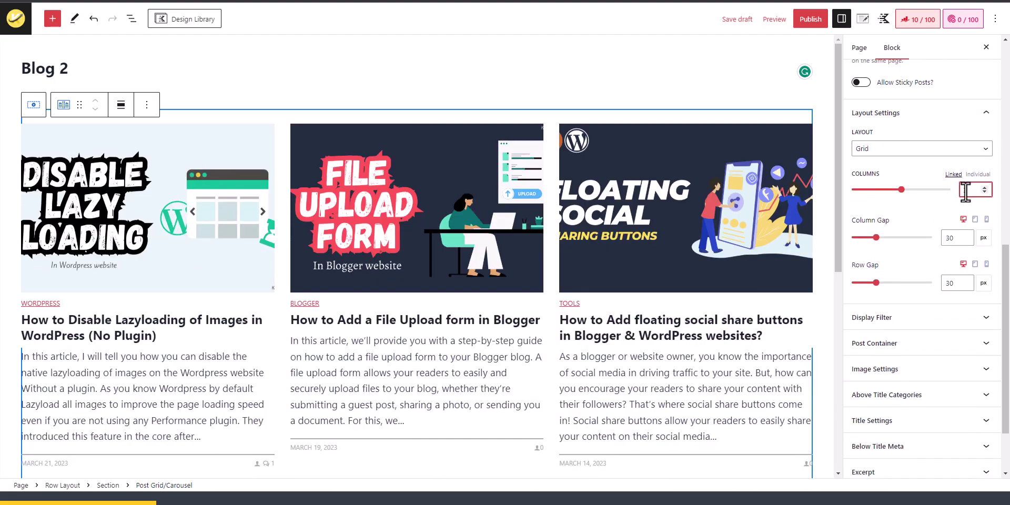
Make the parent Row Layout use the theme's content inner width.
left_click(66, 485)
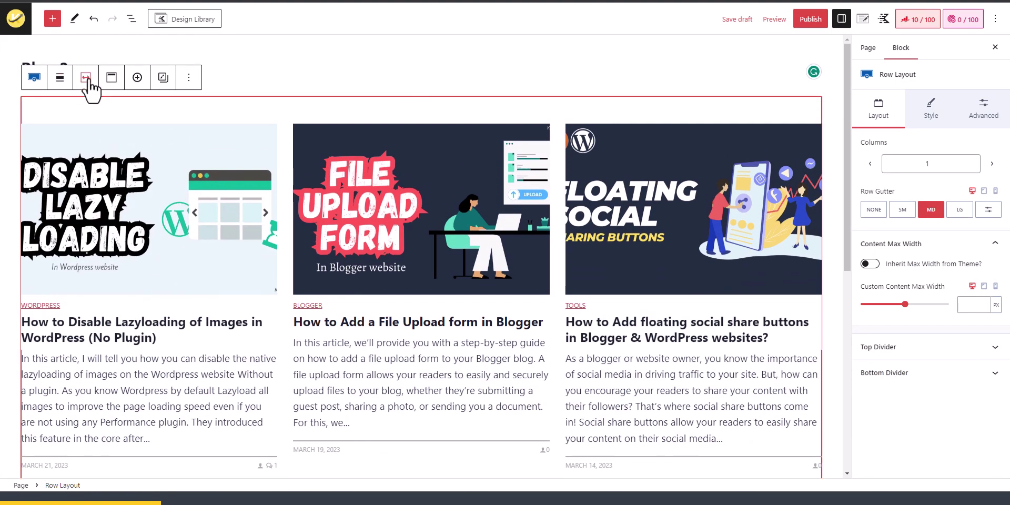
left_click(86, 79)
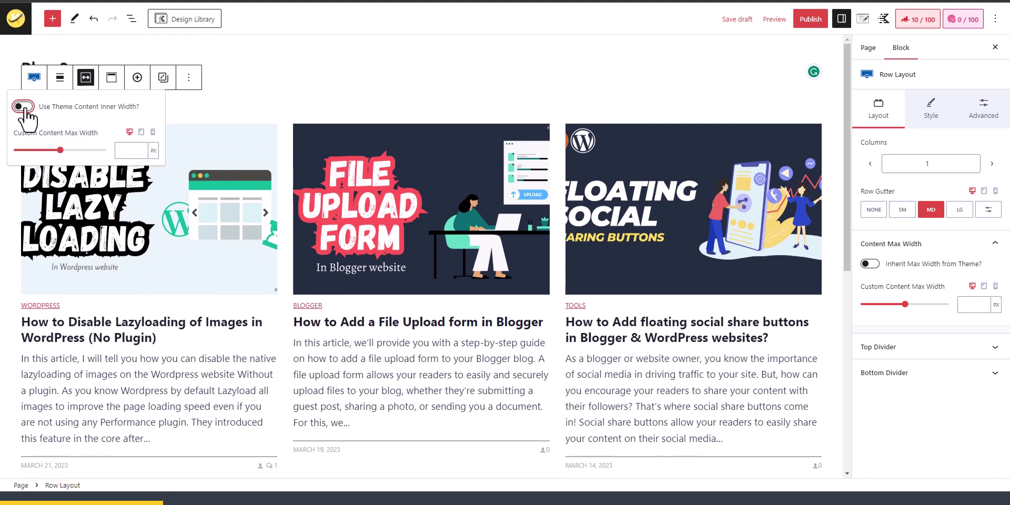
left_click(23, 107)
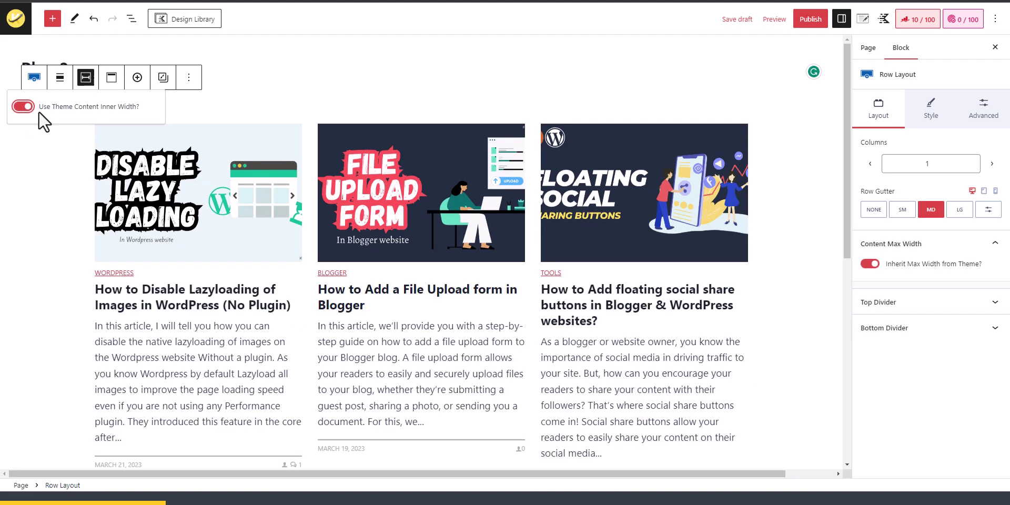
left_click(81, 199)
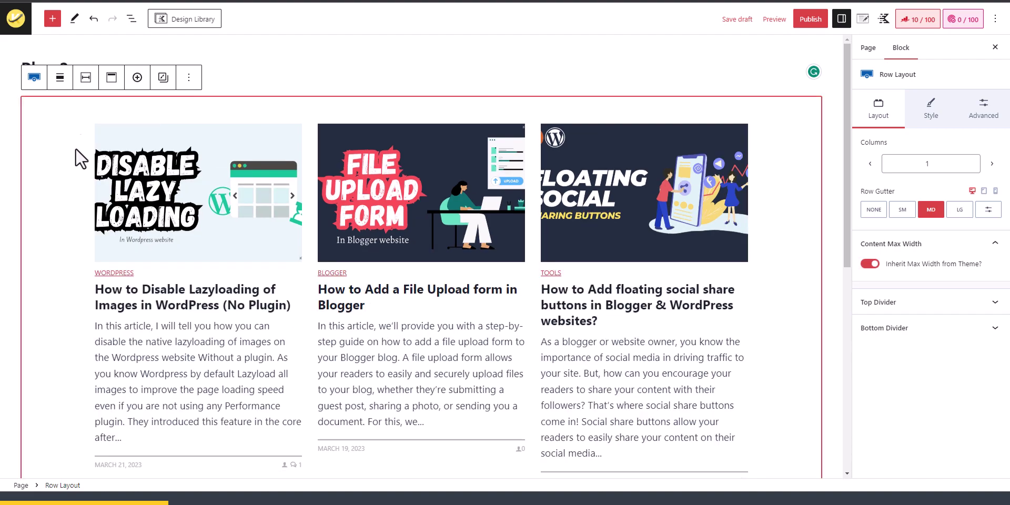
Align the Row Layout block to full width and review the post grid.
left_click(60, 77)
left_click(79, 168)
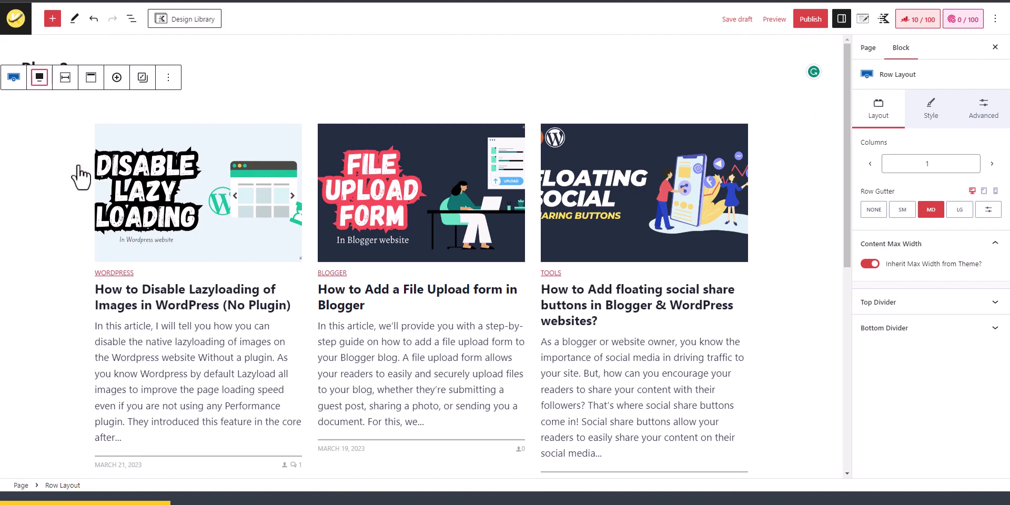
scroll(757, 267, "down", 1)
scroll(758, 267, "down", 5)
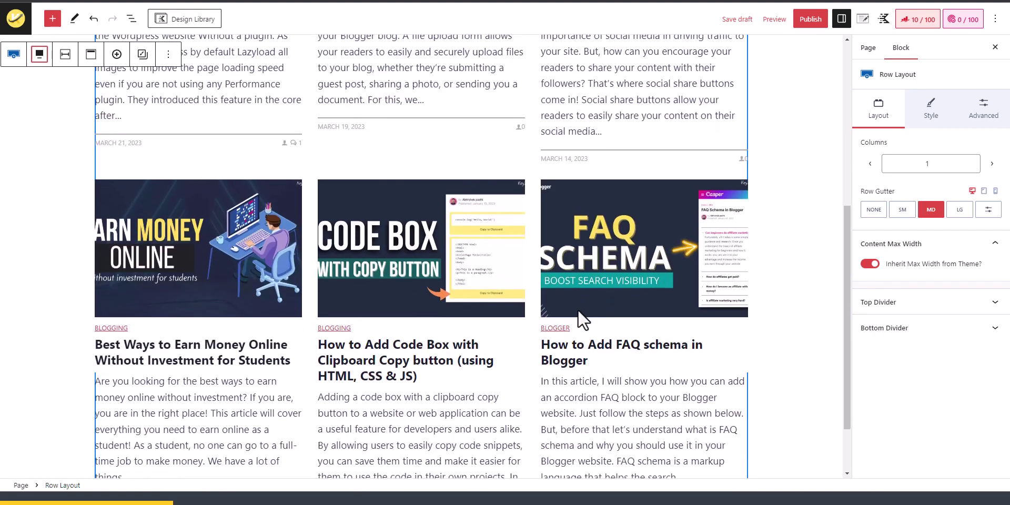
scroll(478, 323, "up", 5)
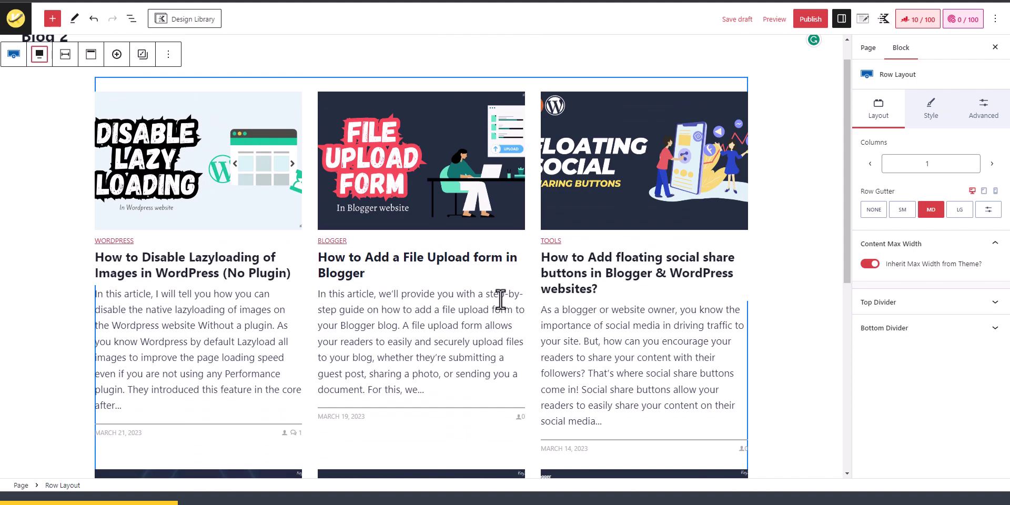
Filter the post grid by the Affiliate Marketing category and review the filtered posts.
left_click(868, 47)
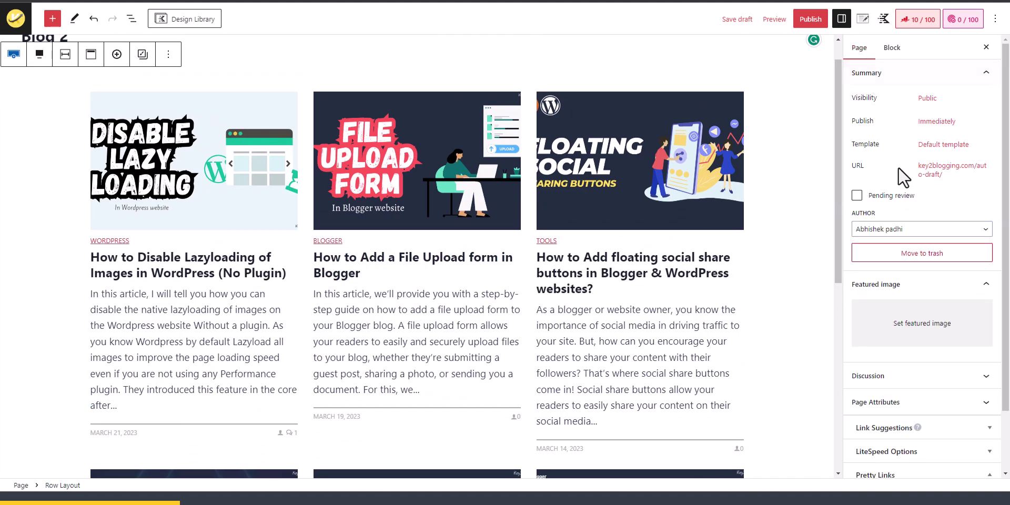
left_click(708, 125)
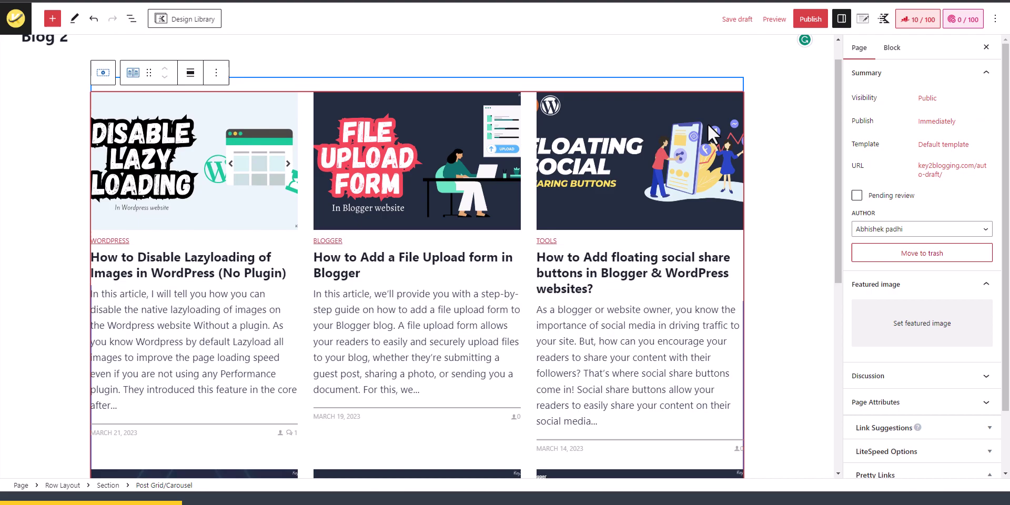
left_click(890, 48)
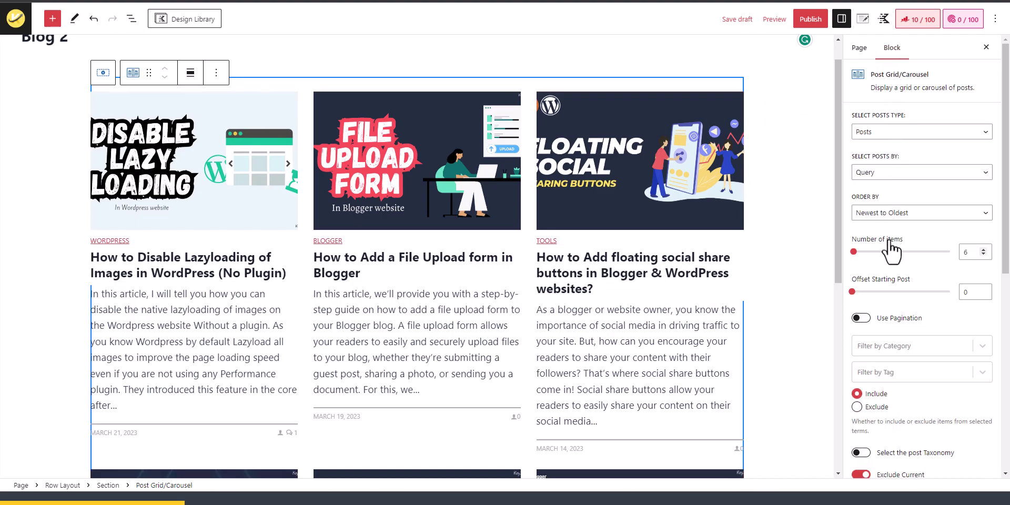
scroll(897, 326, "down", 2)
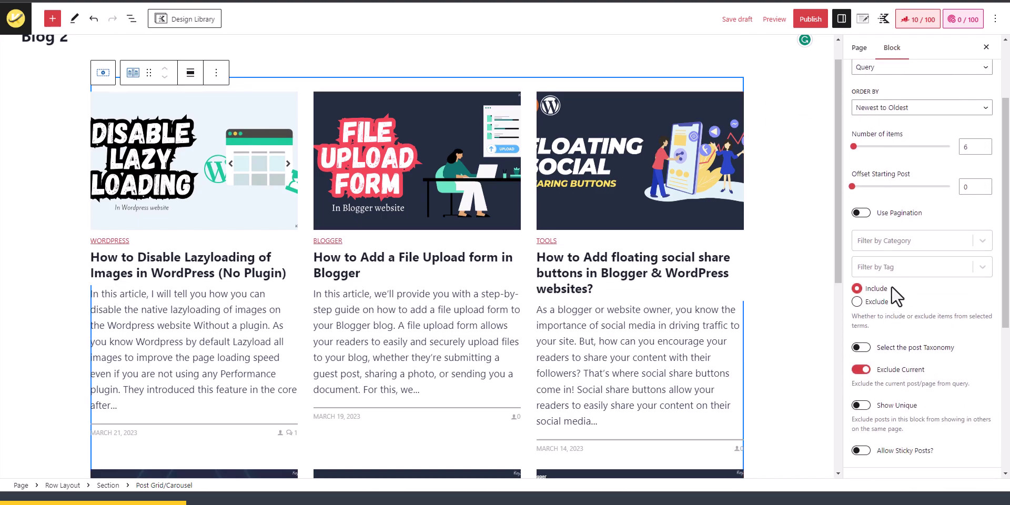
left_click(897, 247)
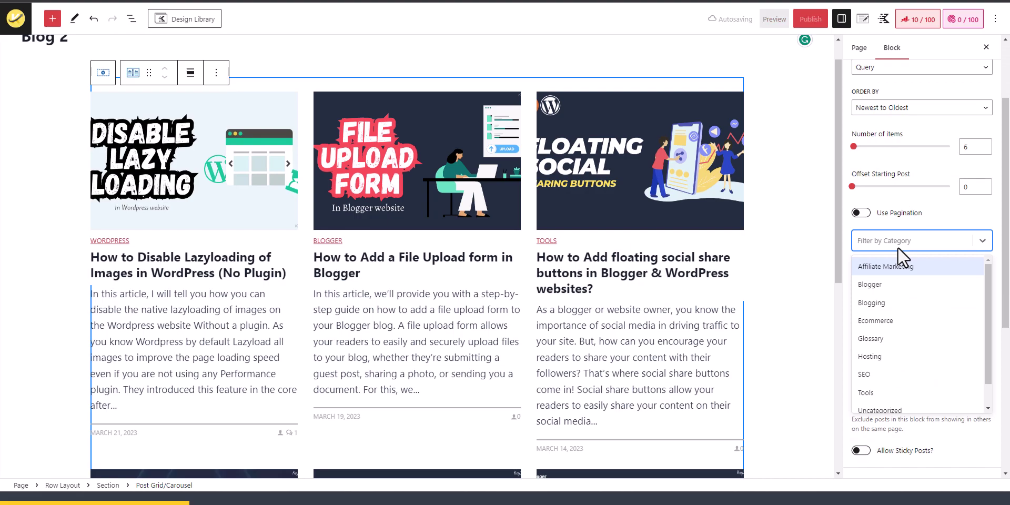
left_click(895, 266)
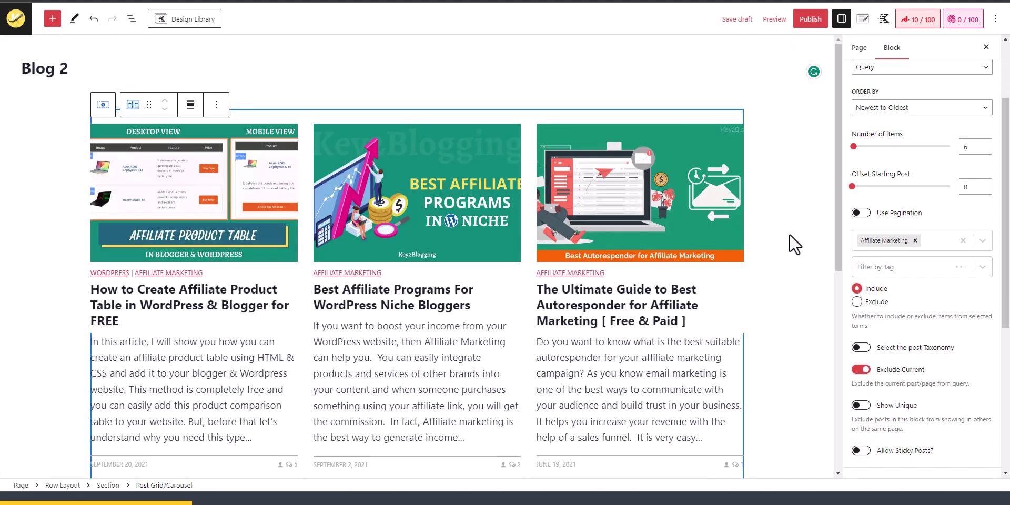
left_click(795, 245)
scroll(784, 263, "down", 4)
scroll(474, 362, "up", 4)
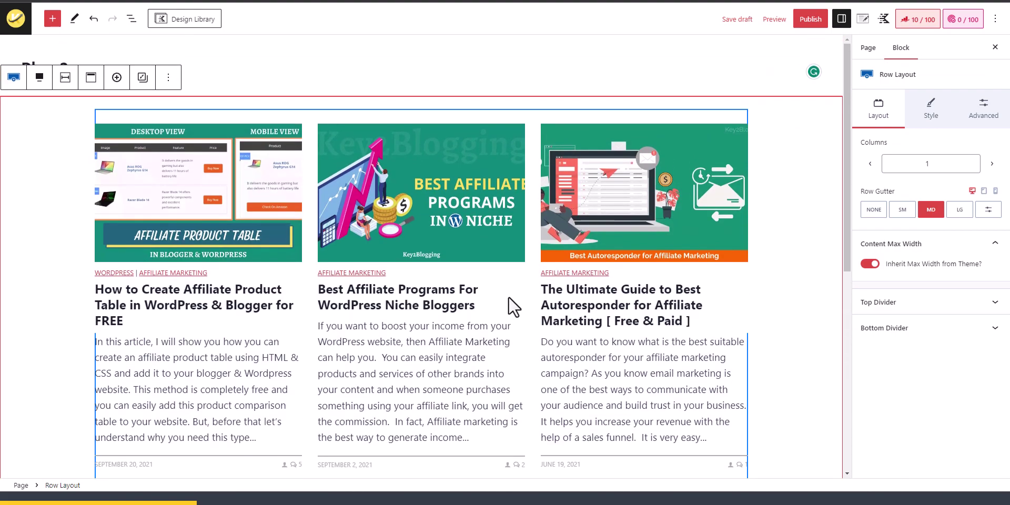
Set the Affiliate Marketing post grid's number of items to 3.
left_click(727, 290)
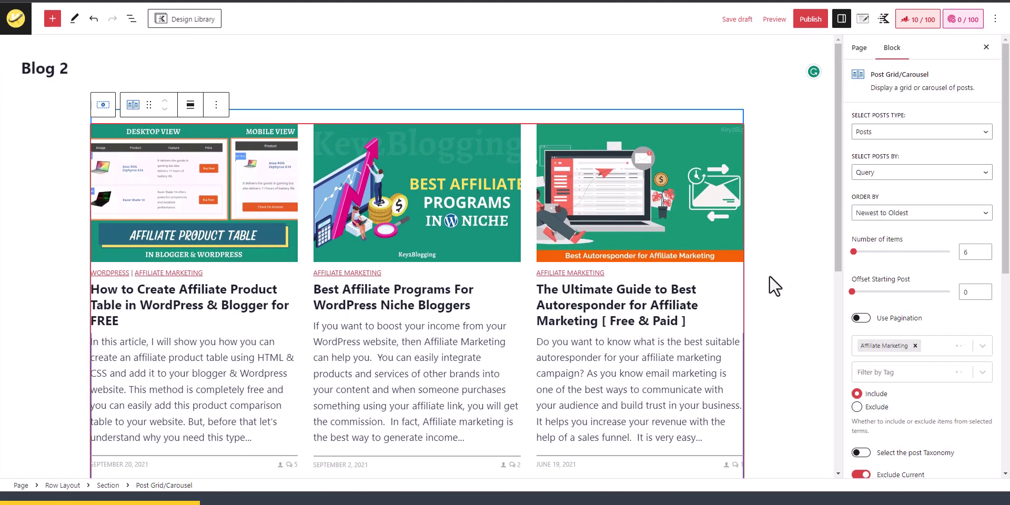
double_click(963, 254)
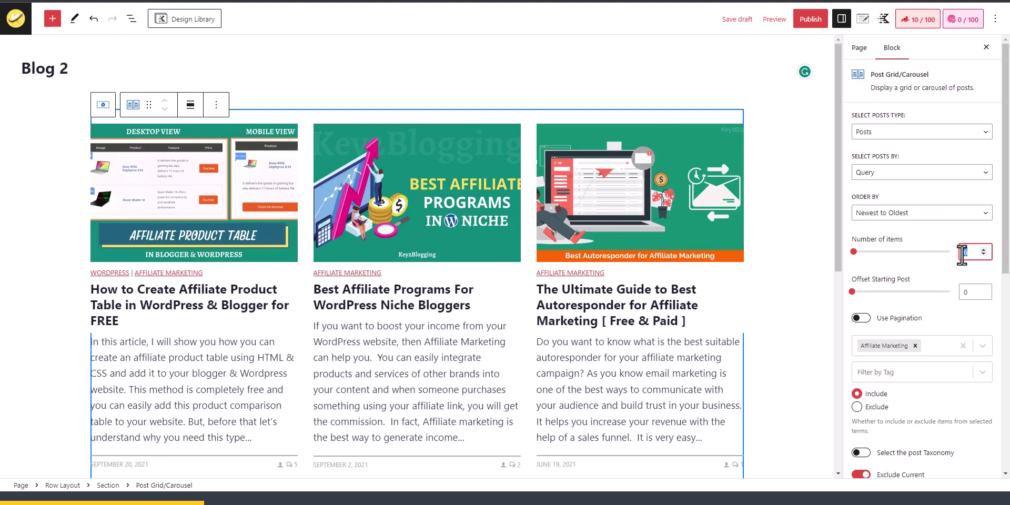
type("3")
left_click(783, 273)
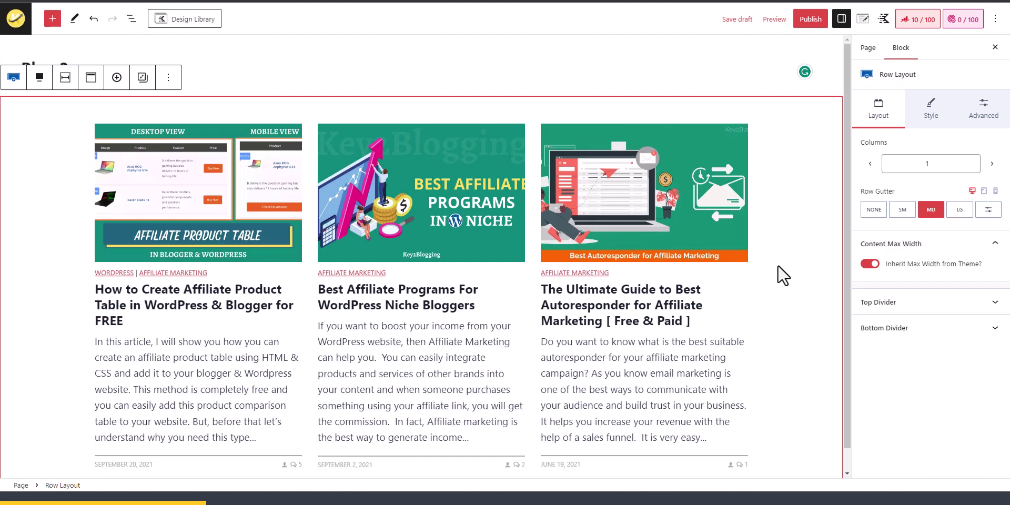
Duplicate the Row Layout that holds the Affiliate Marketing post grid.
left_click(168, 77)
left_click(189, 132)
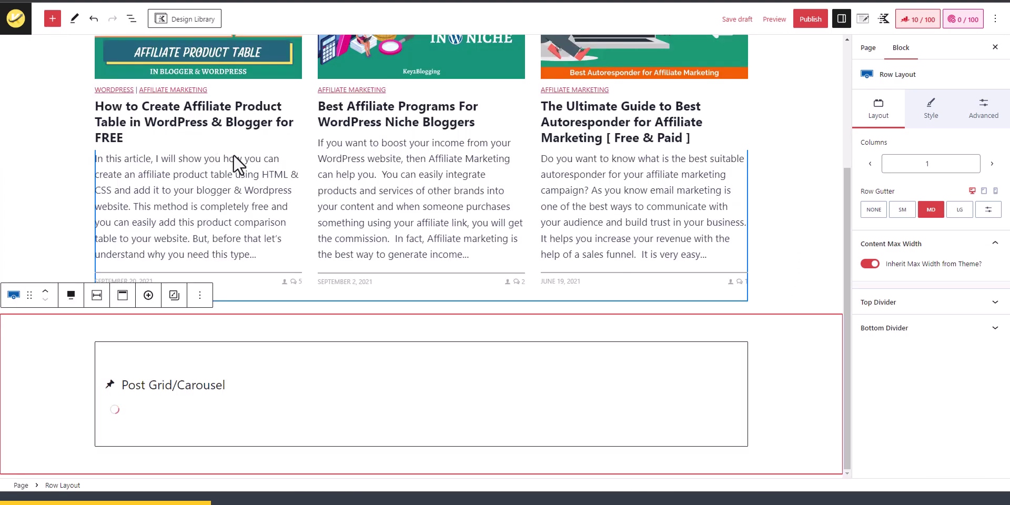
scroll(598, 326, "down", 3)
Replace the duplicated post grid's Affiliate Marketing category filter with SEO and review both grids.
left_click(731, 352)
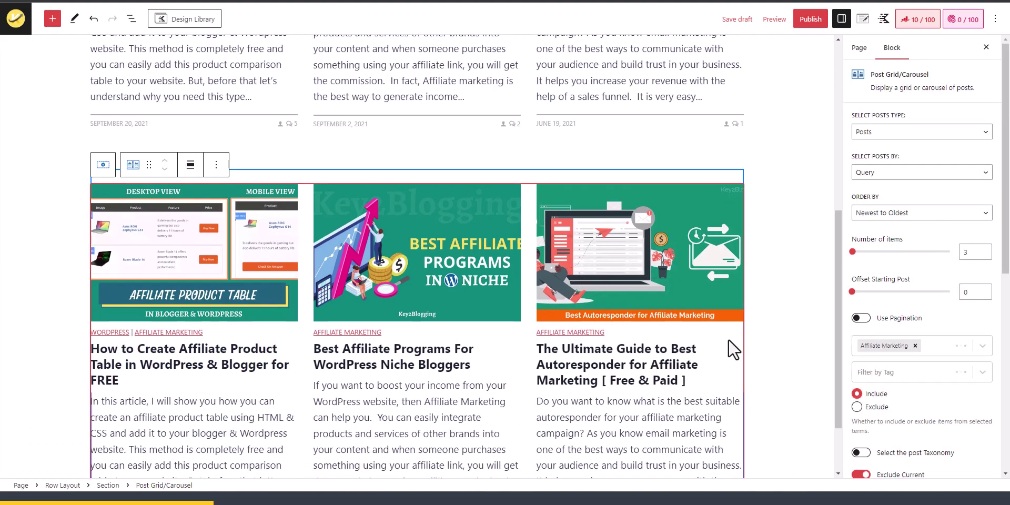
left_click(916, 345)
left_click(891, 346)
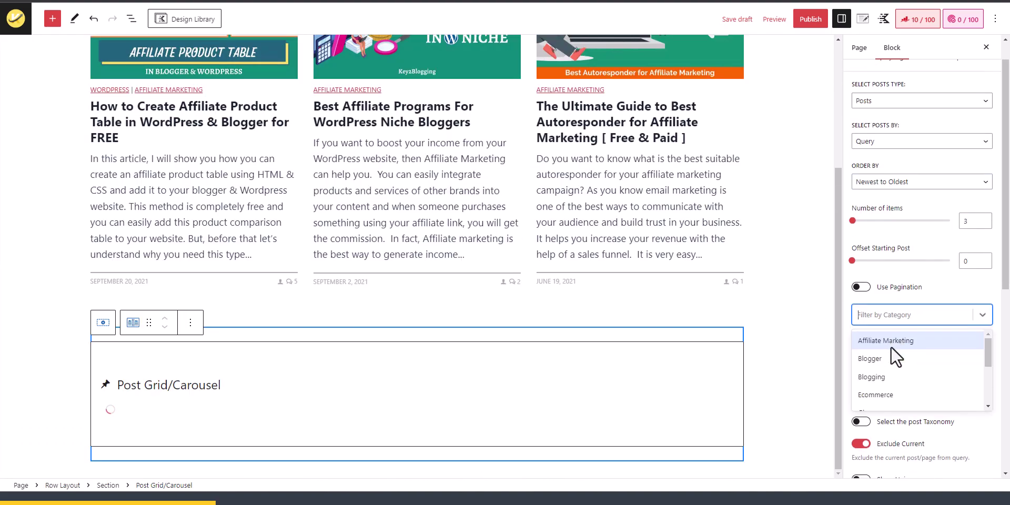
left_click(901, 322)
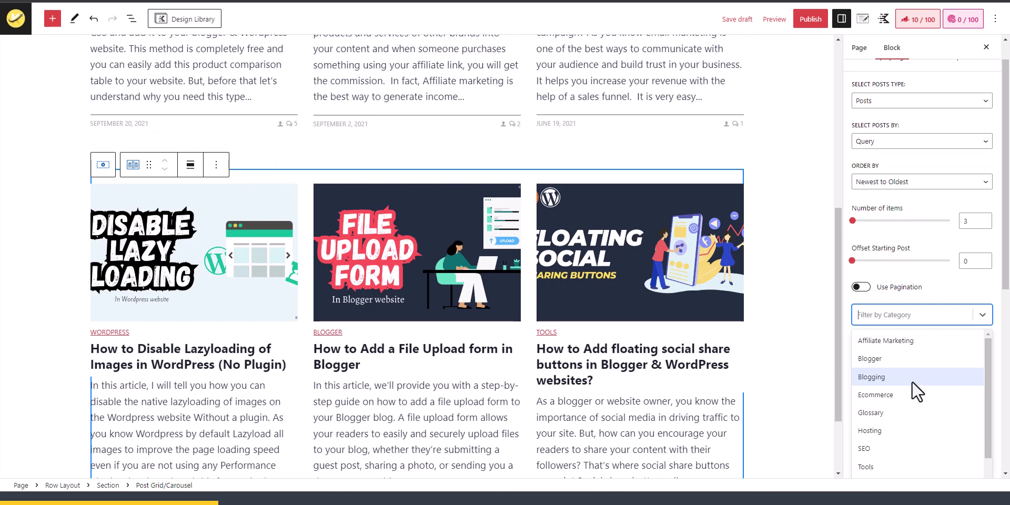
left_click(882, 448)
left_click(794, 266)
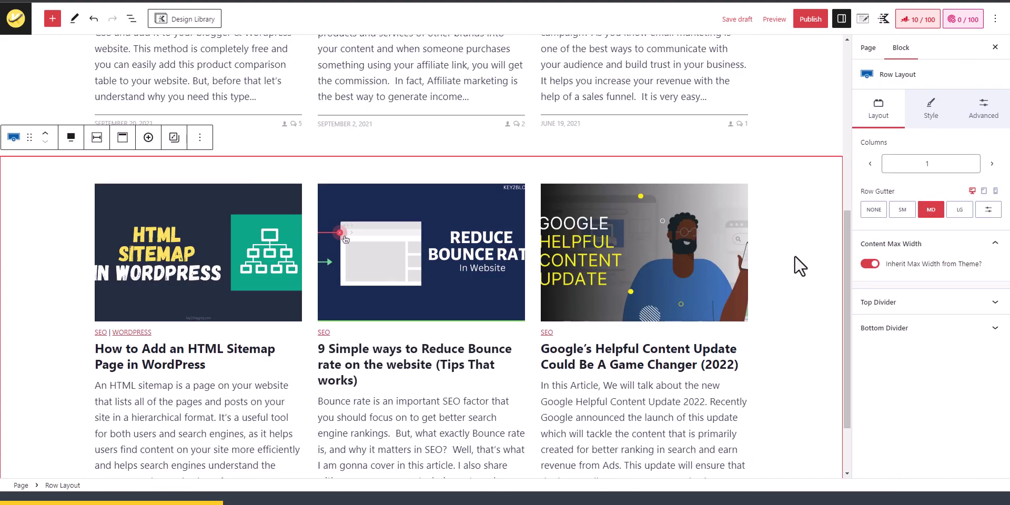
scroll(803, 284, "down", 2)
scroll(646, 293, "up", 8)
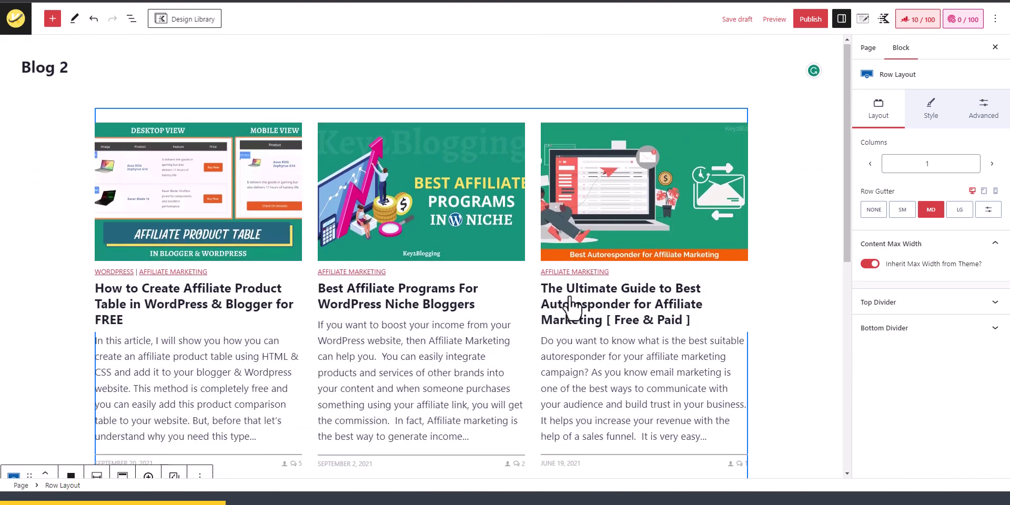
Insert an empty block directly before the Affiliate Marketing post grid, inside the first row's section.
left_click(773, 211)
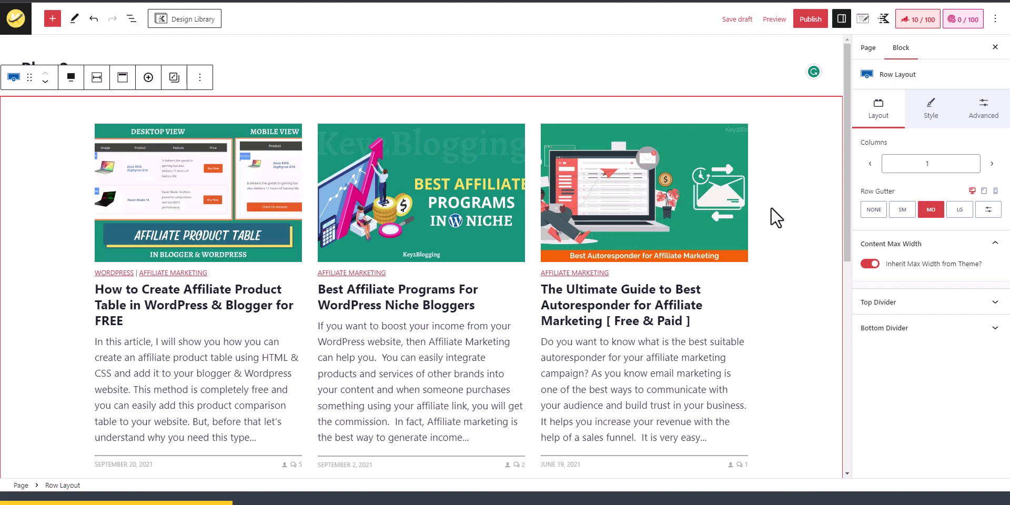
left_click(312, 124)
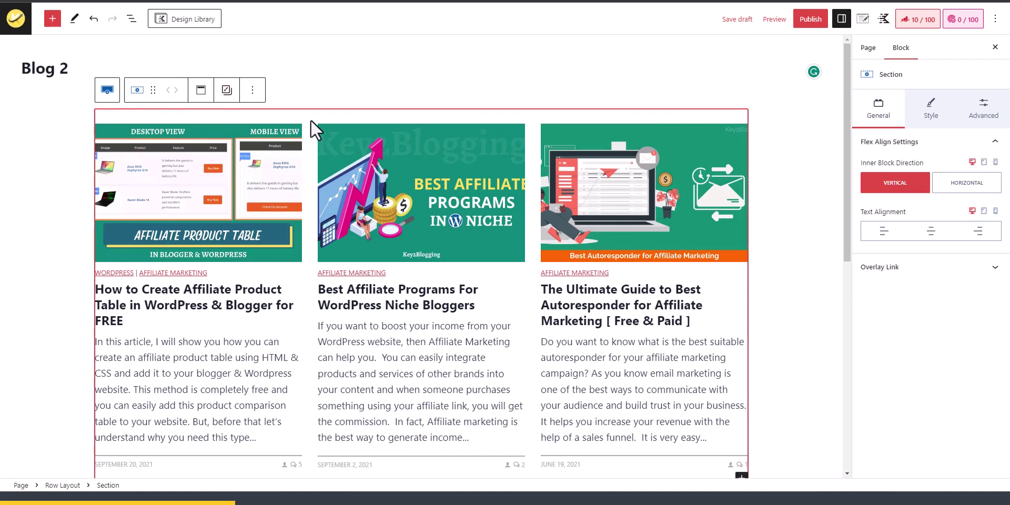
left_click(253, 90)
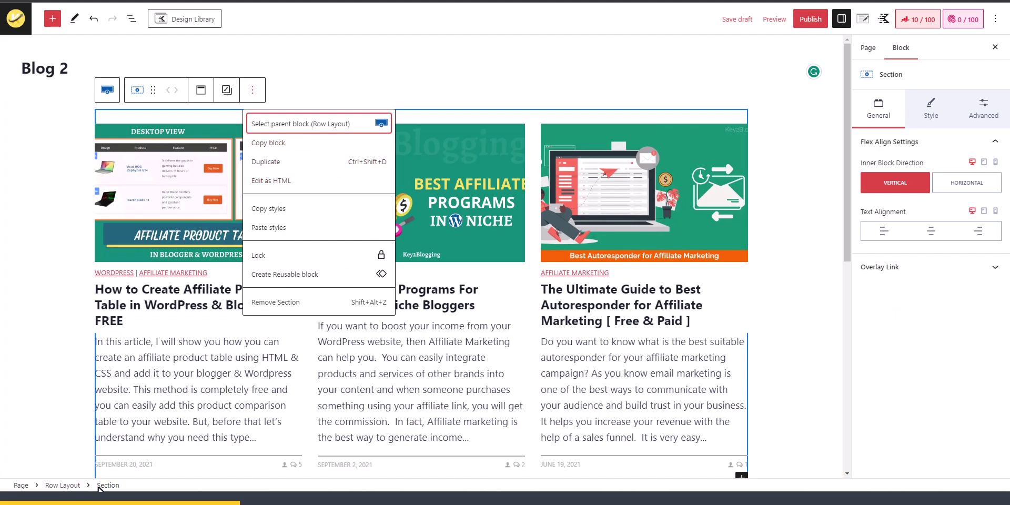
left_click(199, 138)
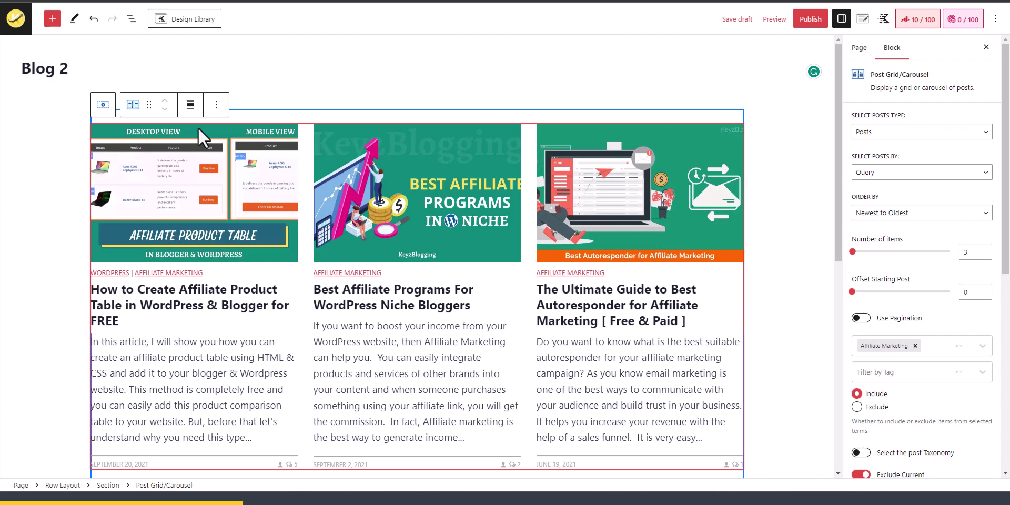
left_click(216, 104)
left_click(255, 198)
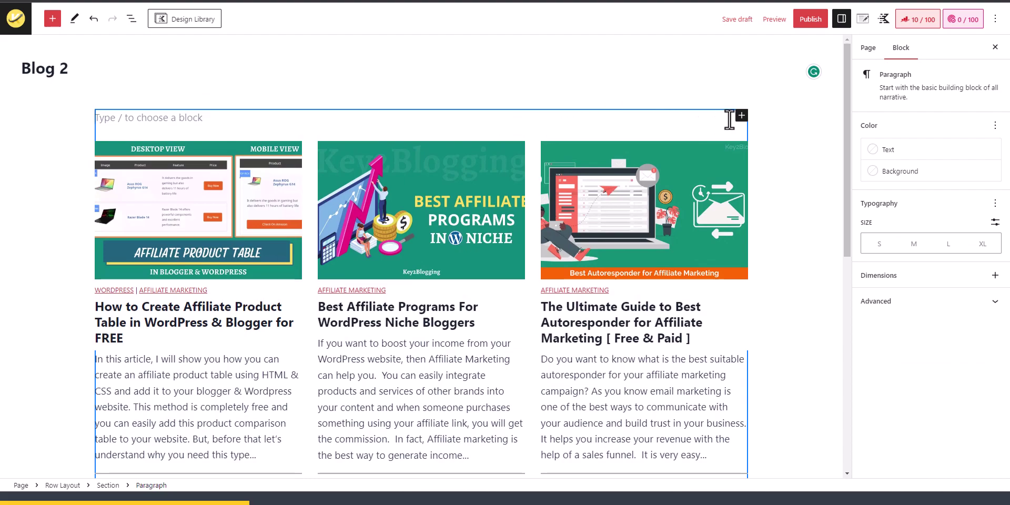
Add a centred Advanced Text heading reading "Affiliate Marketing" in the empty block above the first post grid.
left_click(742, 115)
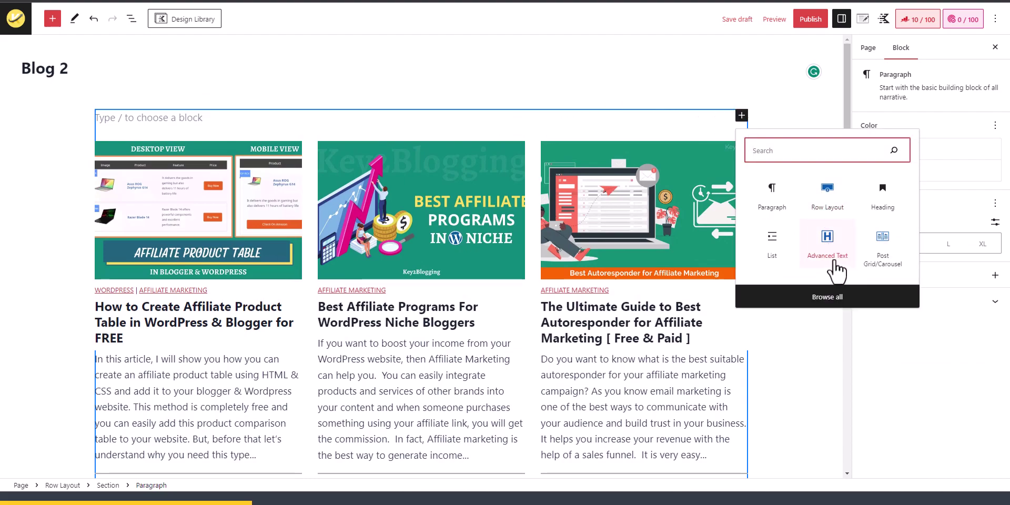
left_click(827, 247)
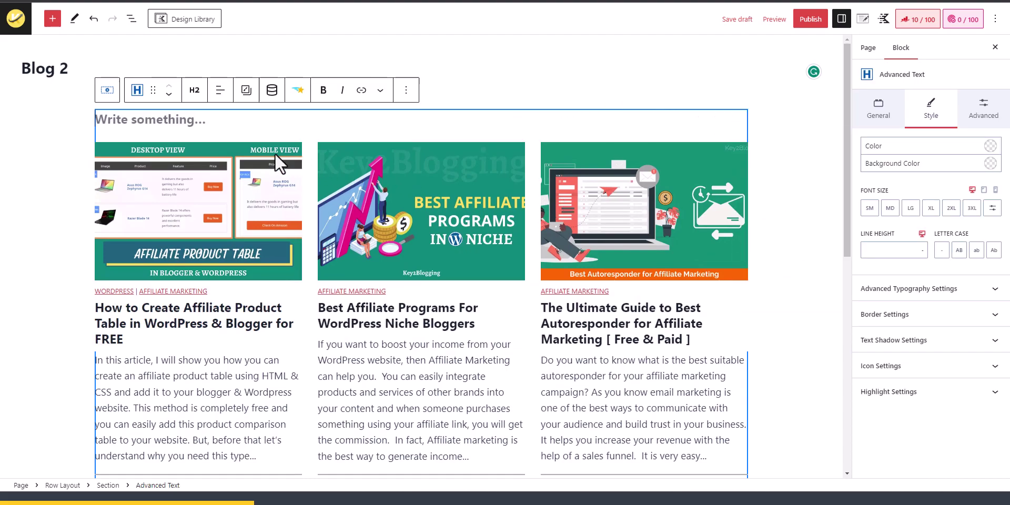
type("Affi")
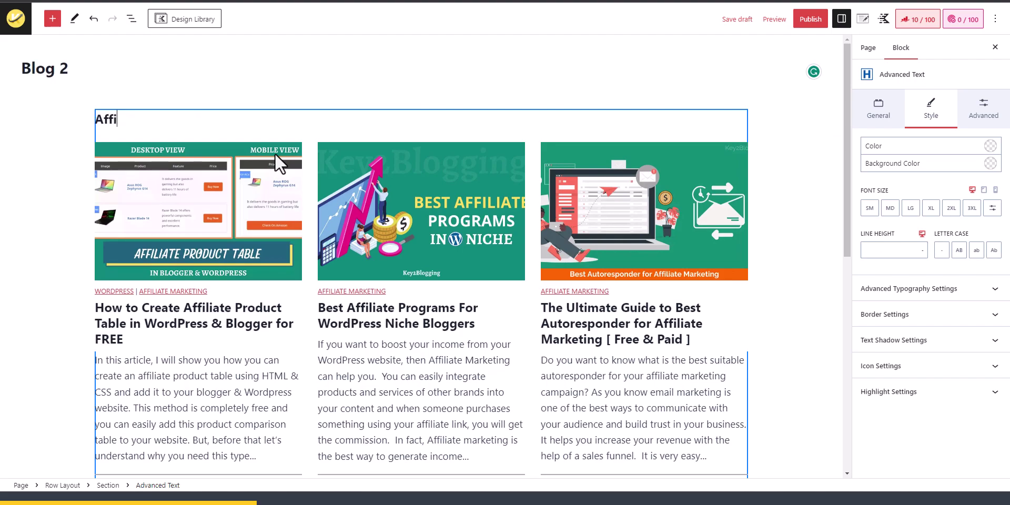
type("liate Marketing")
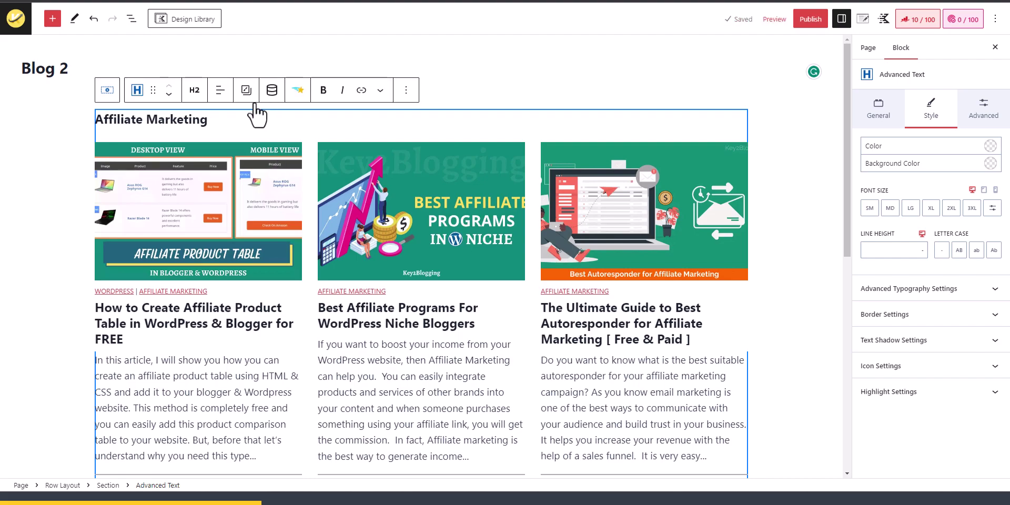
left_click(220, 91)
left_click(255, 143)
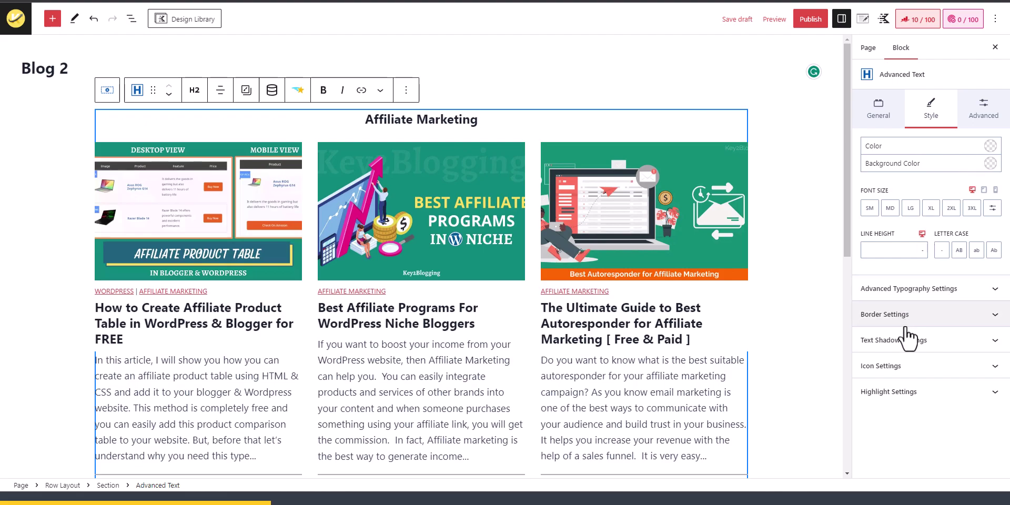
Give the Affiliate Marketing heading a 2 px border in a dark palette colour with a 10 px radius on all corners.
left_click(908, 314)
left_click(859, 352)
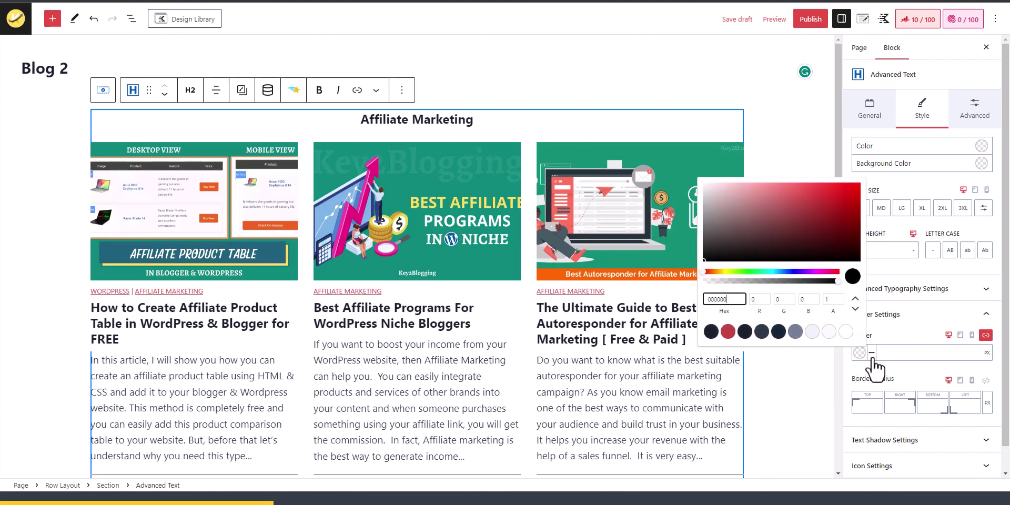
left_click(745, 332)
left_click(912, 356)
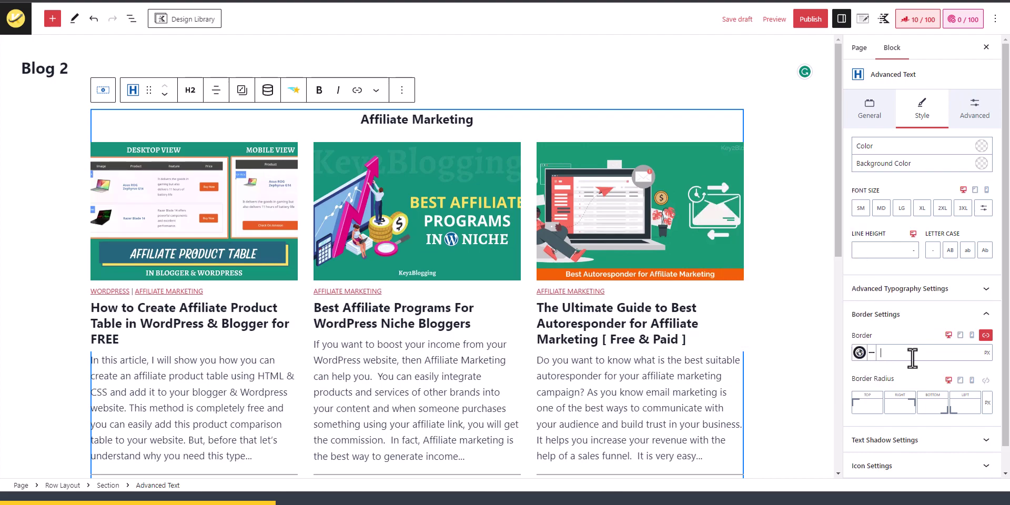
type("2")
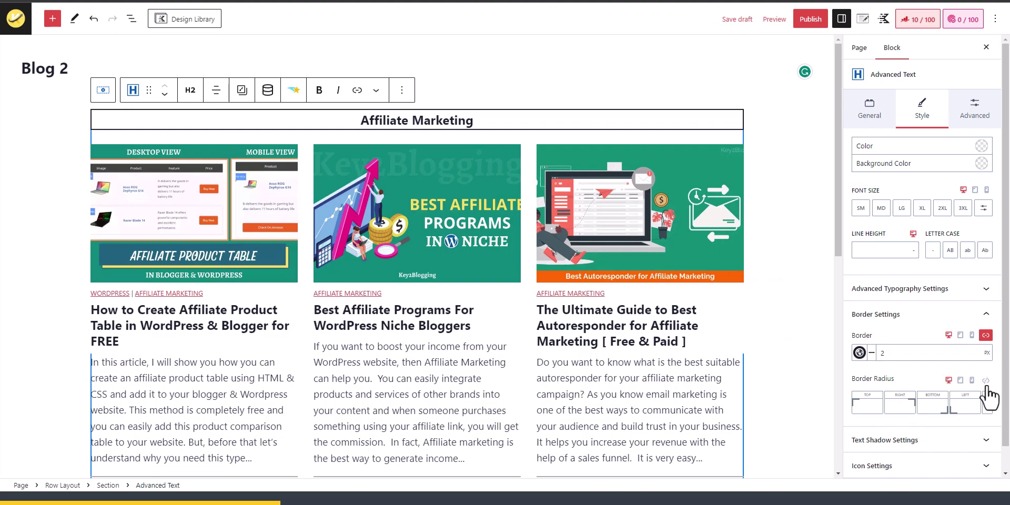
left_click(987, 398)
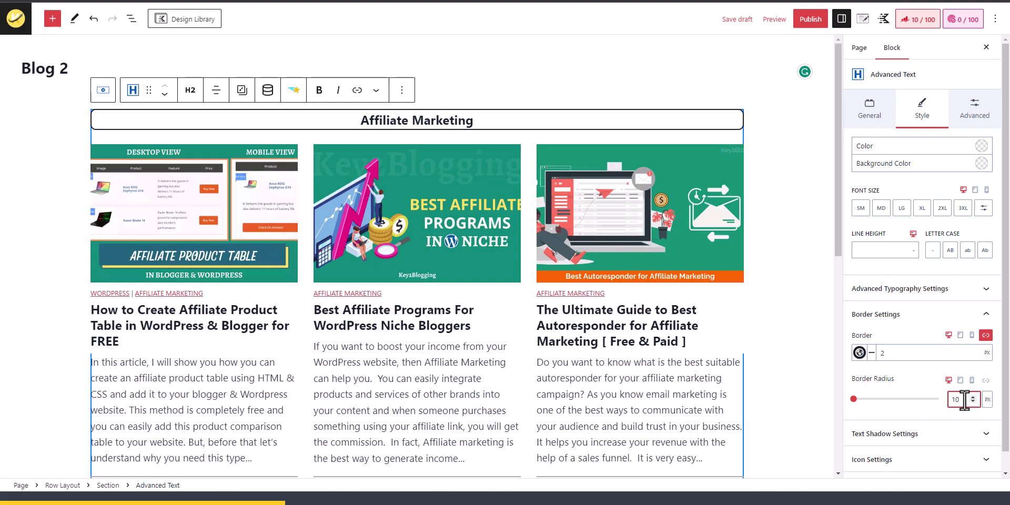
left_click(830, 387)
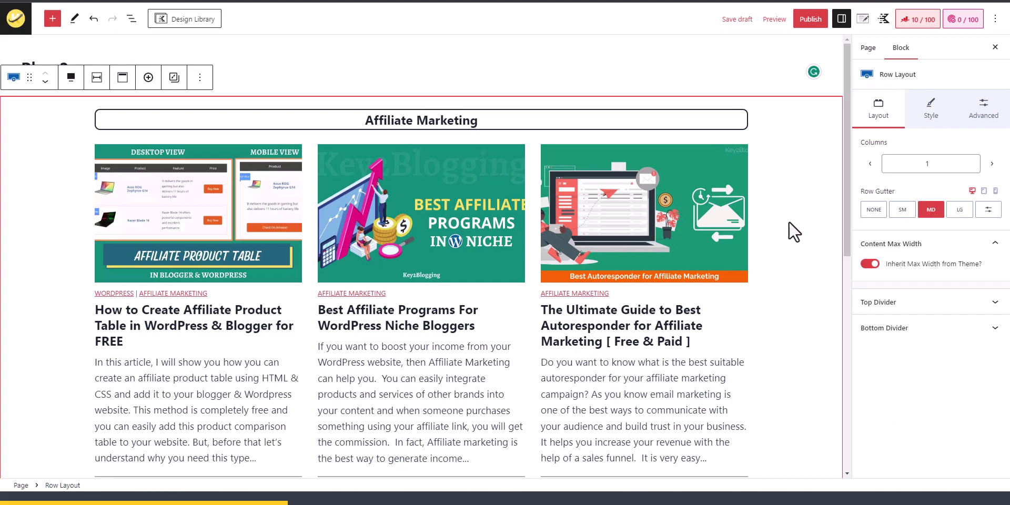
Copy the bordered Affiliate Marketing heading block for reuse above the SEO post grid.
scroll(641, 211, "down", 3)
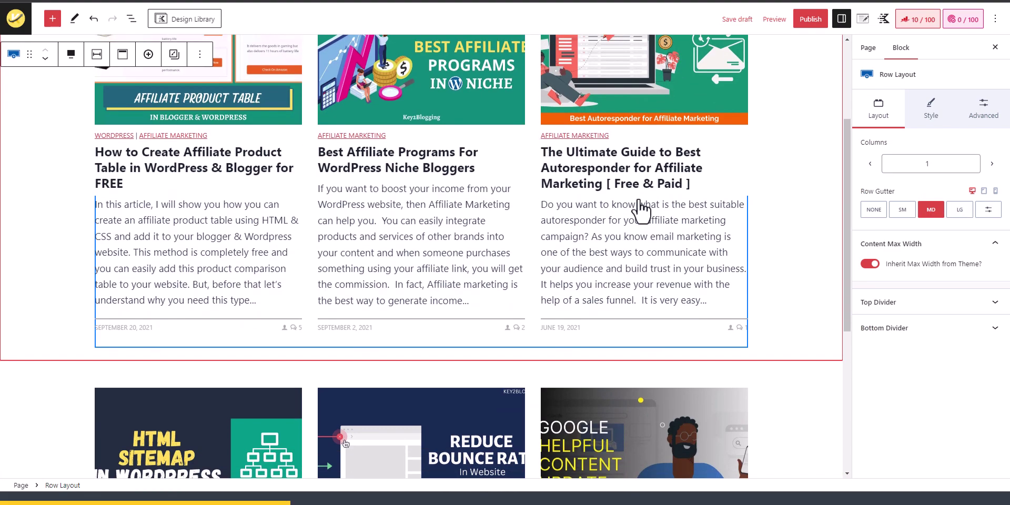
scroll(641, 211, "up", 3)
scroll(577, 322, "down", 5)
scroll(524, 171, "up", 5)
left_click(533, 116)
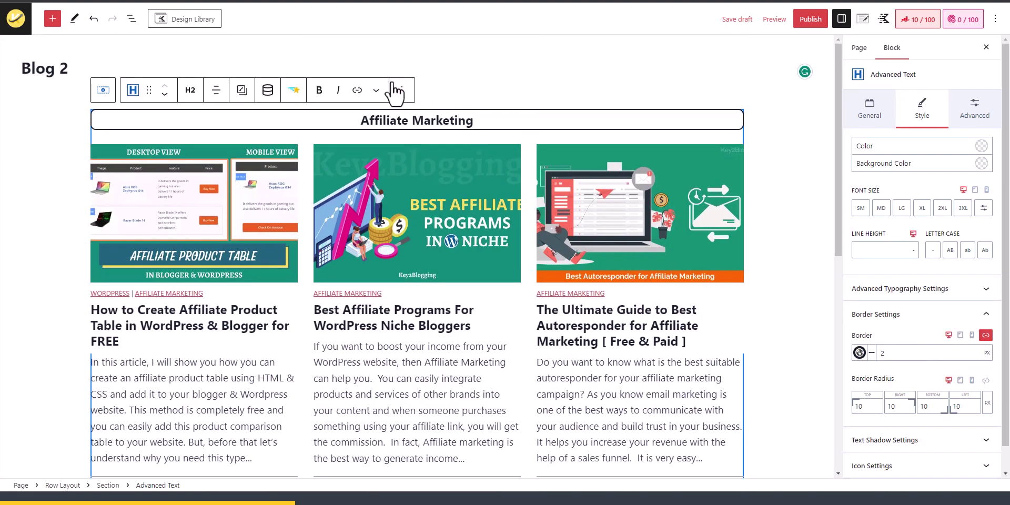
left_click(401, 90)
left_click(426, 150)
Insert a block directly before the SEO post grid and paste the copied heading block there.
scroll(699, 203, "down", 7)
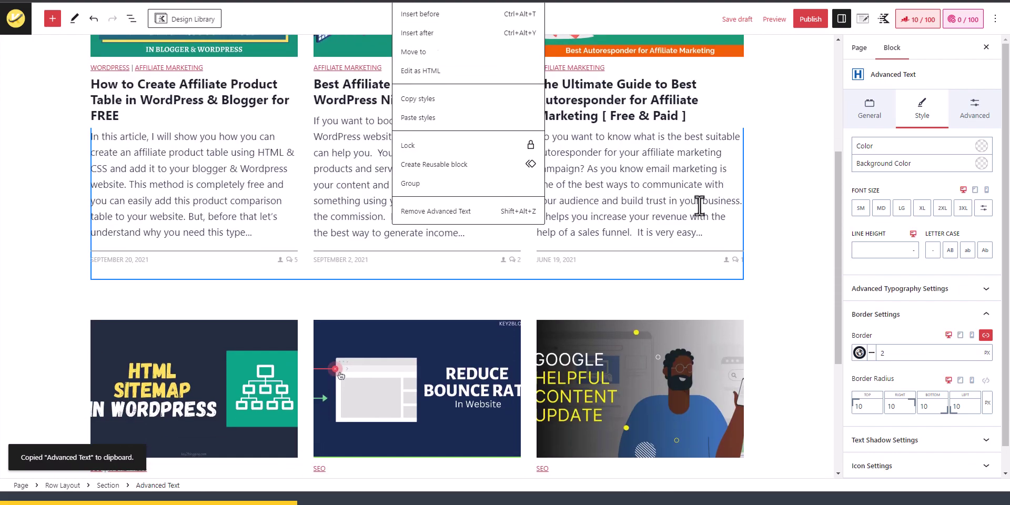
left_click(509, 212)
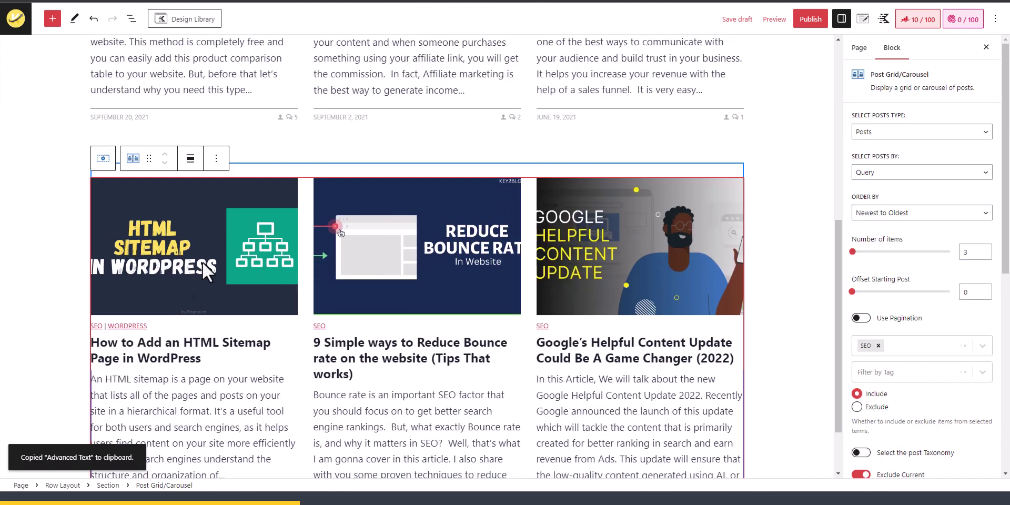
left_click(217, 161)
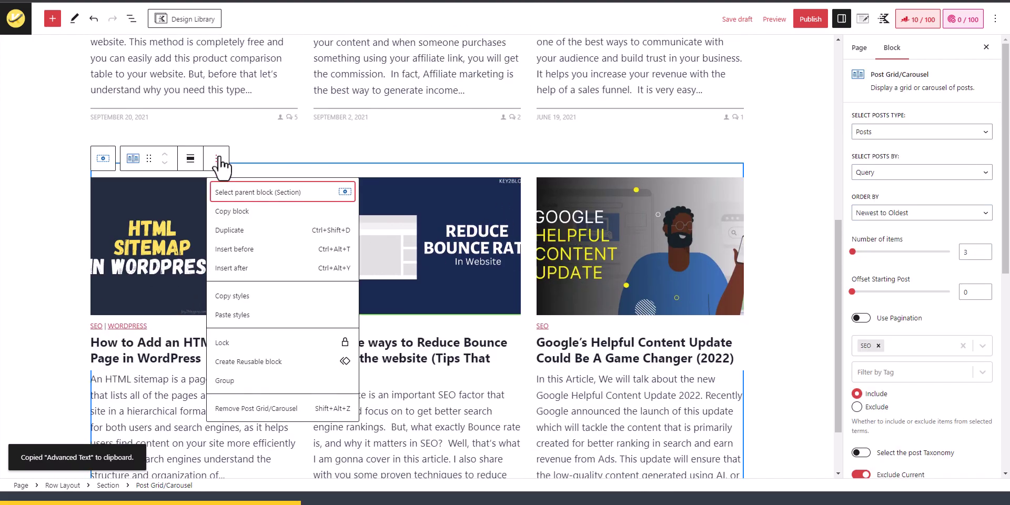
left_click(247, 252)
scroll(245, 199, "down", 1)
key("ctrl+v")
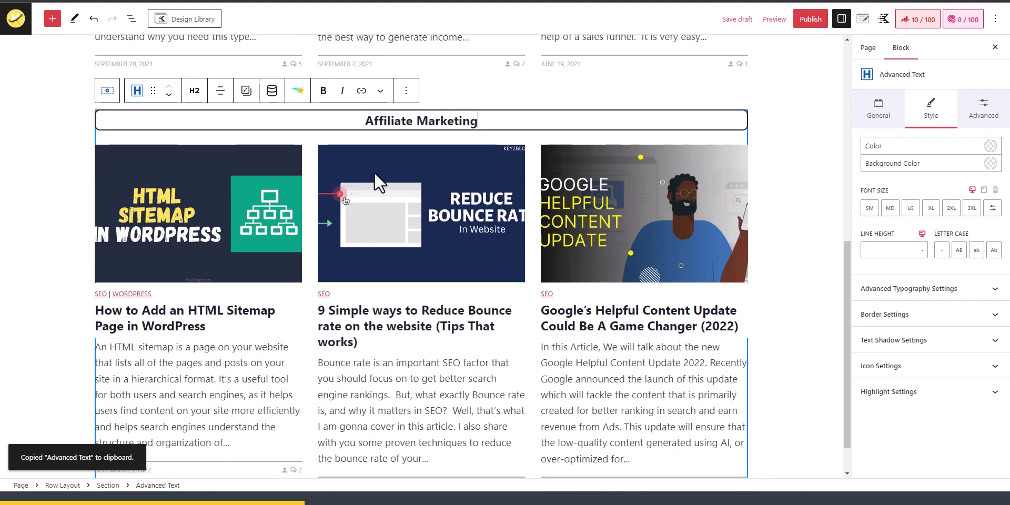
Replace the text of the pasted heading above the second post grid with "SEO".
triple_click(422, 128)
key("BackSpace")
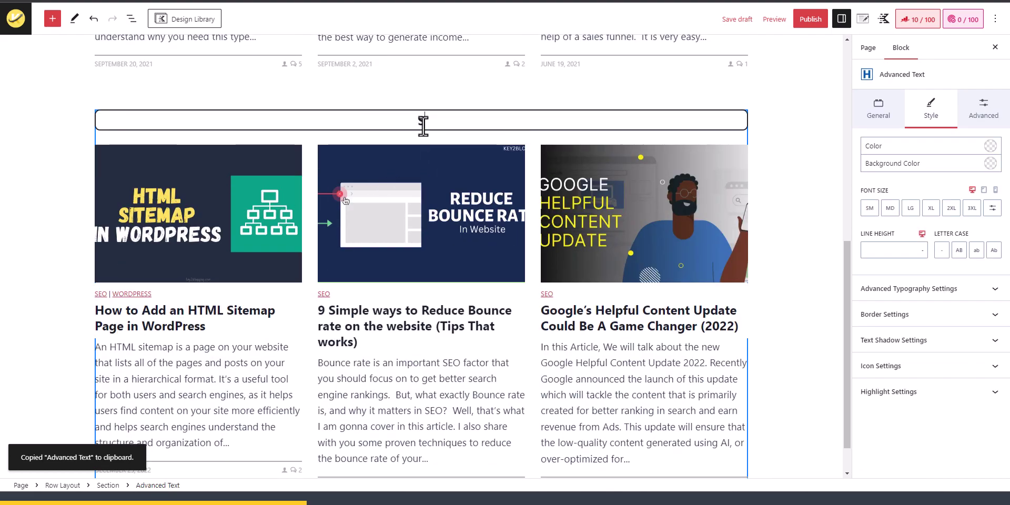
left_click(756, 167)
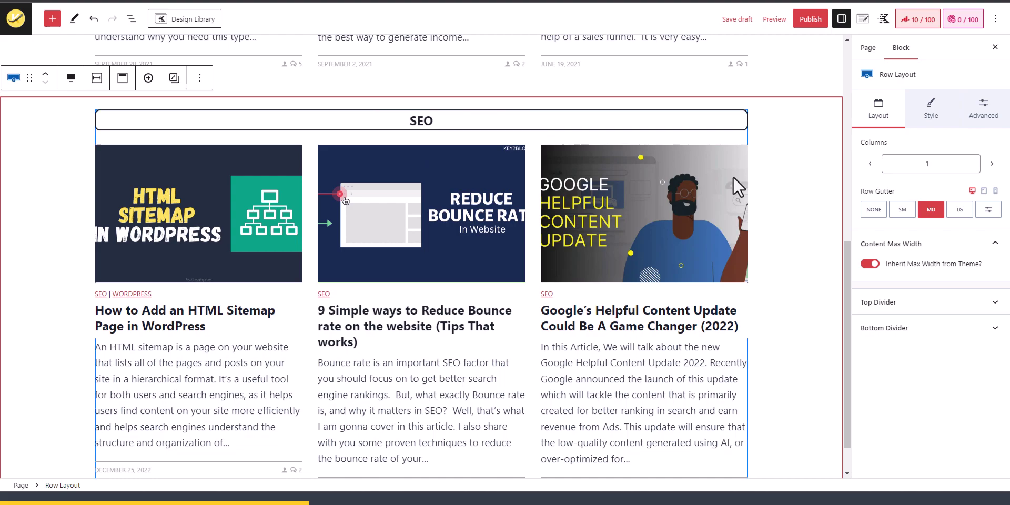
Wrap the SEO heading in a link to key2blogging.com/seo/, copying the address from the live site's Blog category links.
scroll(734, 176, "up", 2)
left_click(430, 228)
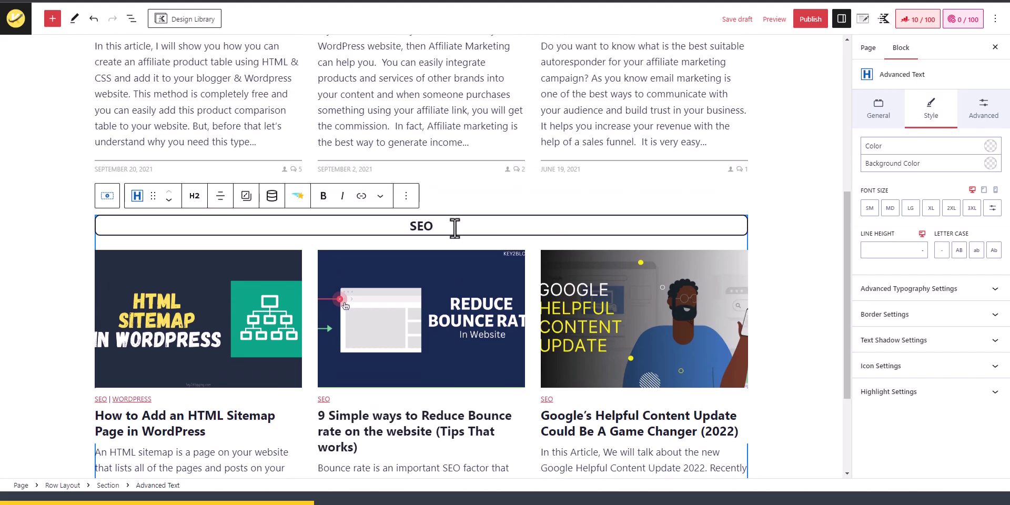
double_click(455, 227)
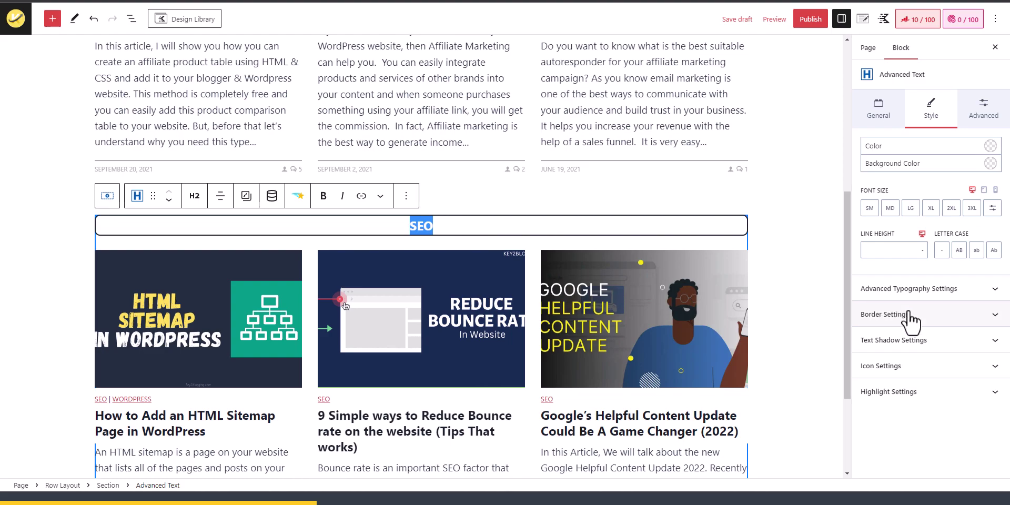
left_click(876, 113)
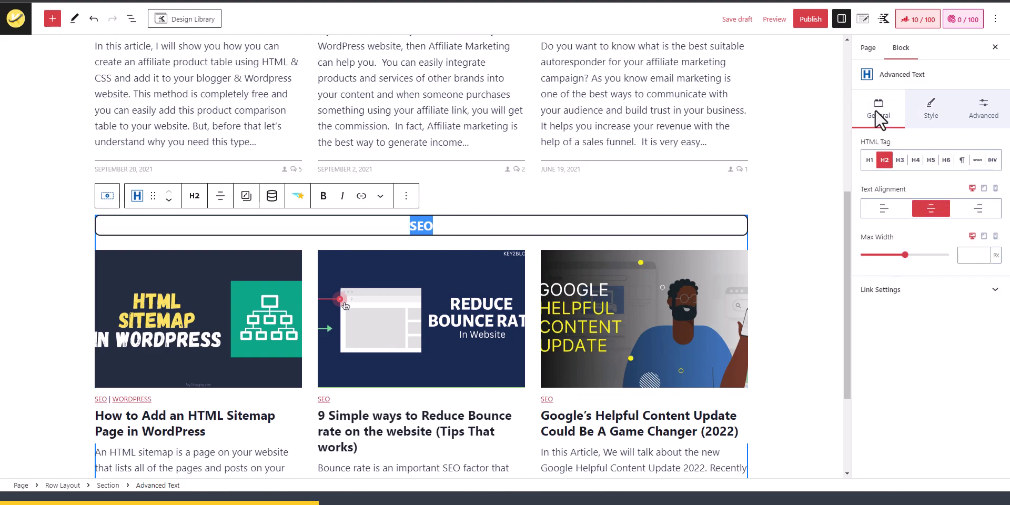
left_click(889, 289)
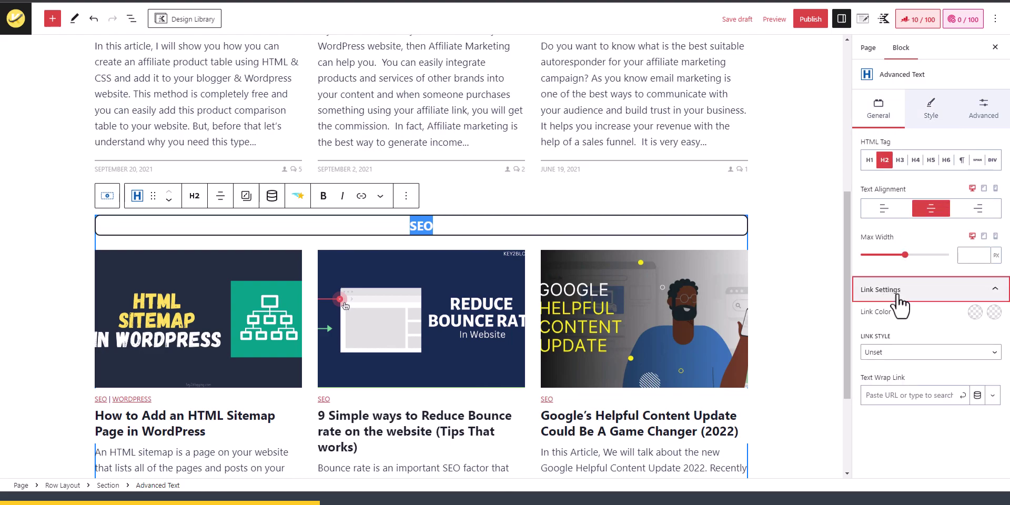
left_click(888, 397)
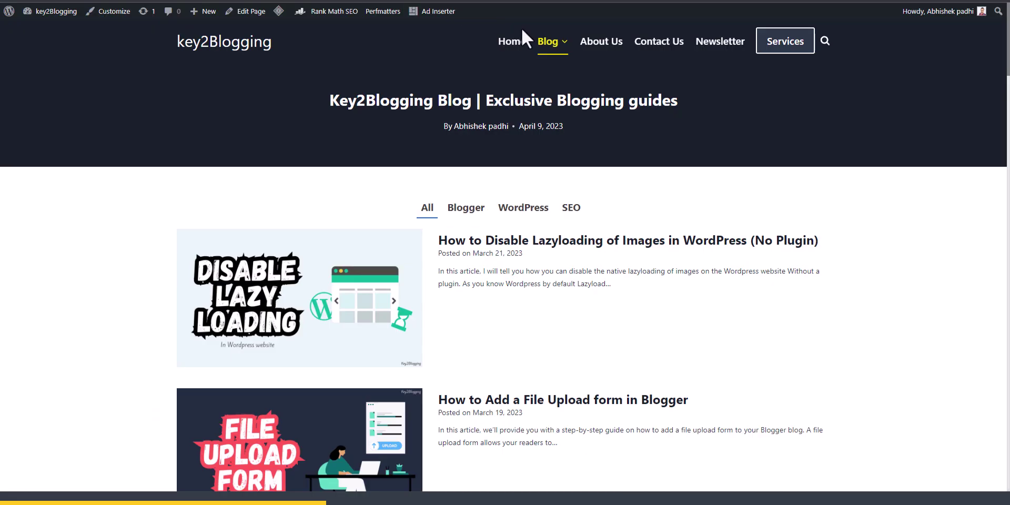
mouse_move(549, 48)
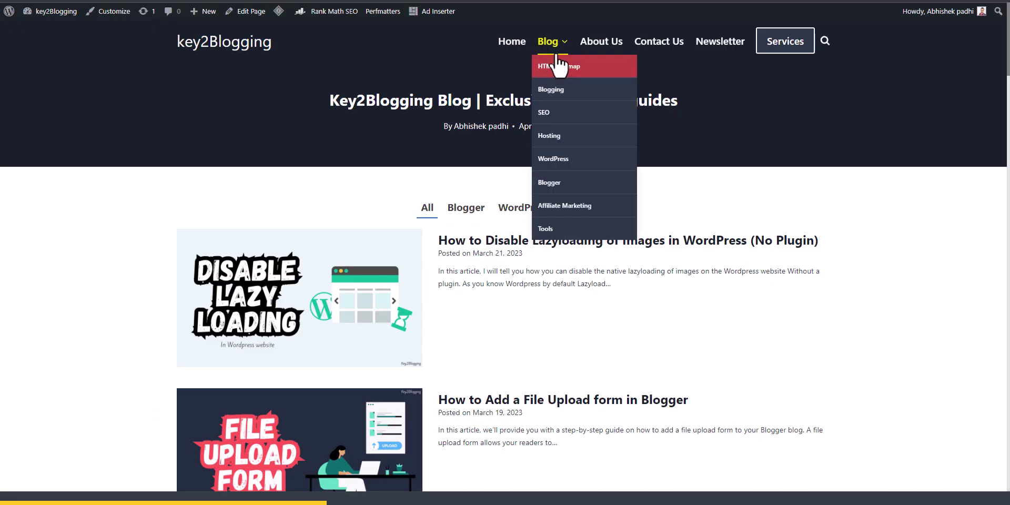
right_click(547, 112)
left_click(595, 175)
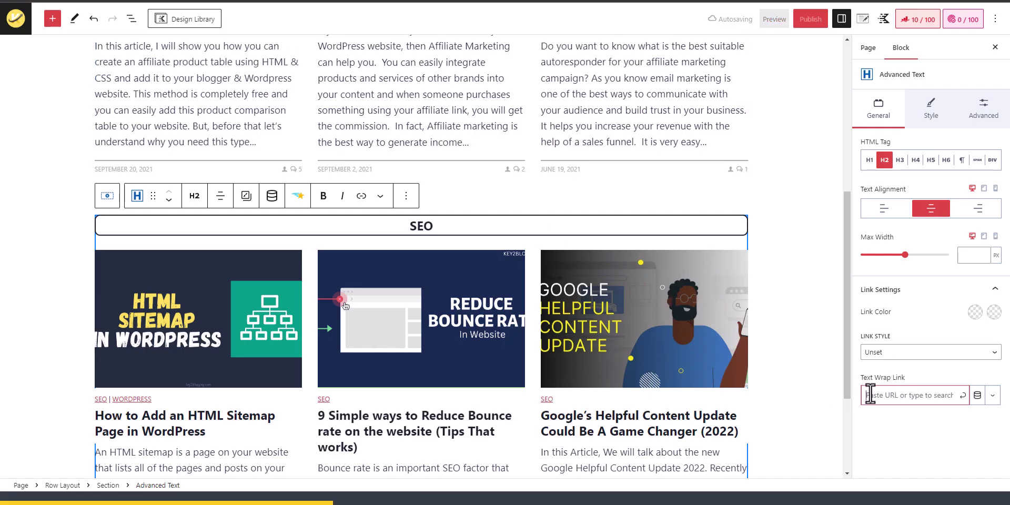
key("ctrl+v")
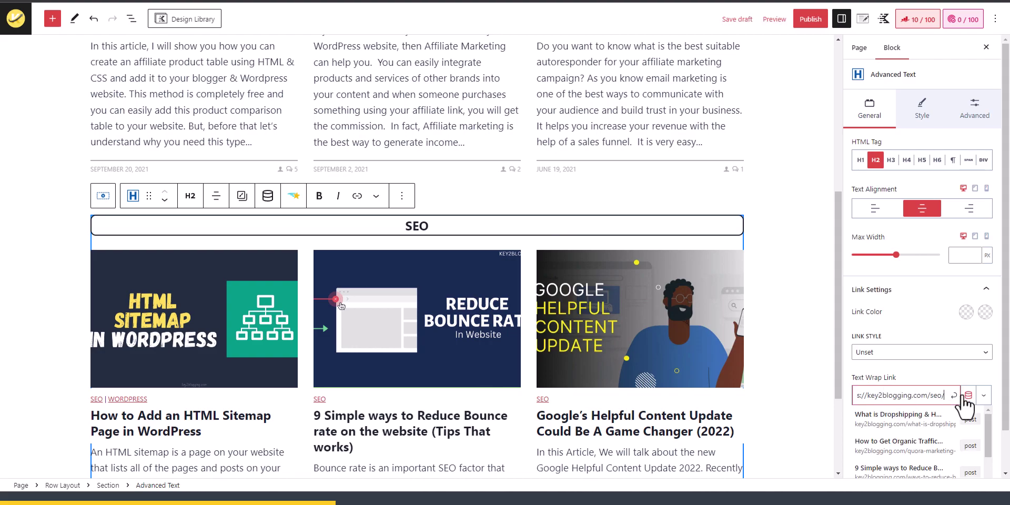
left_click(954, 395)
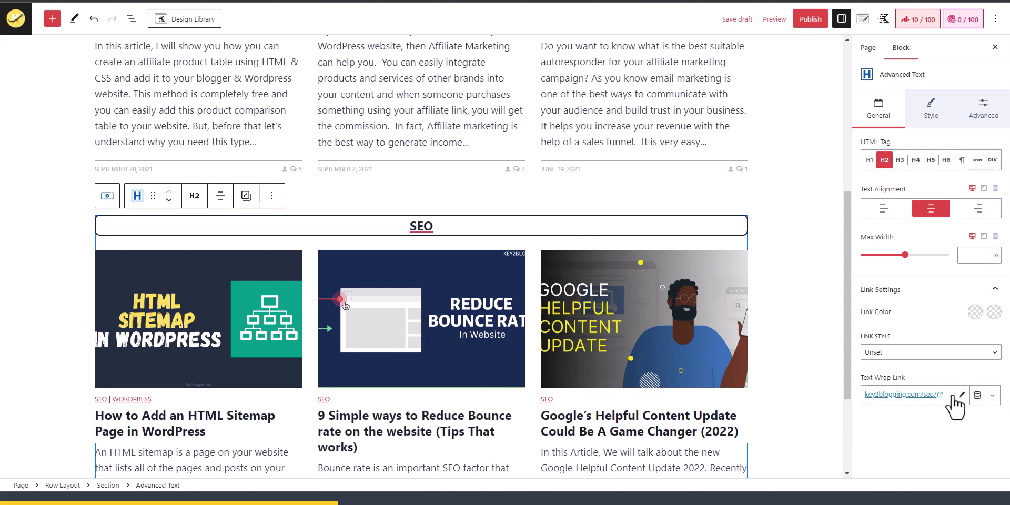
left_click(801, 261)
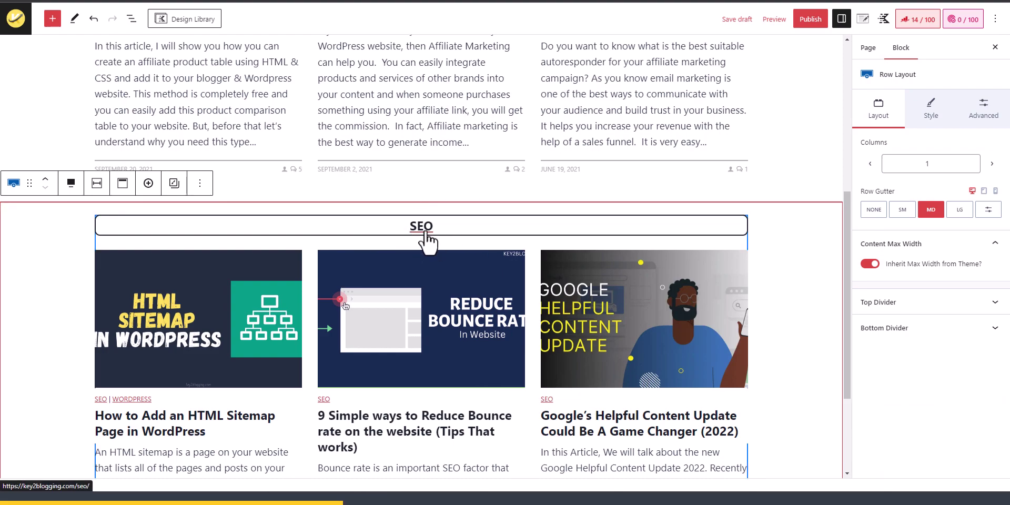
Wrap the Affiliate Marketing heading in a link to key2blogging.com/affiliate-marketing/, copying the address from the live site's Blog category links.
scroll(428, 242, "up", 6)
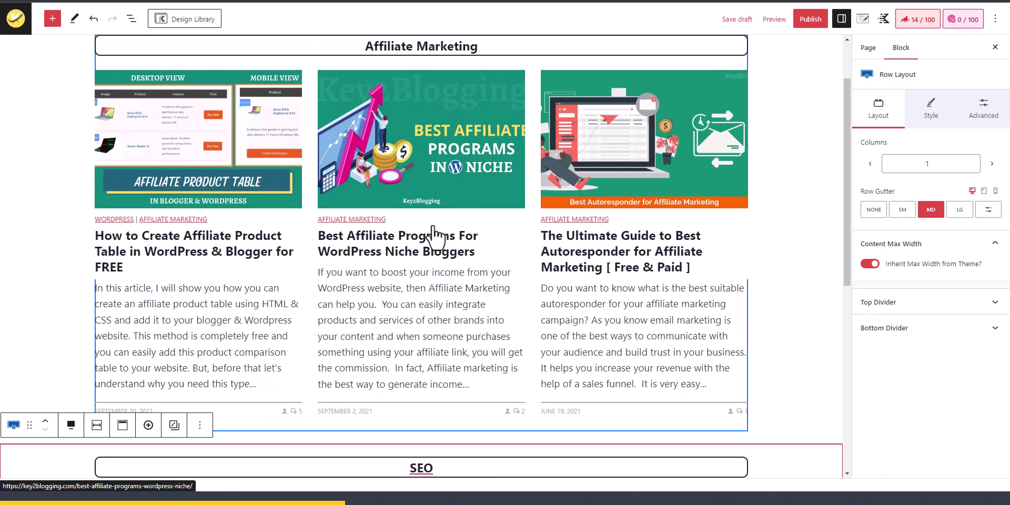
triple_click(455, 121)
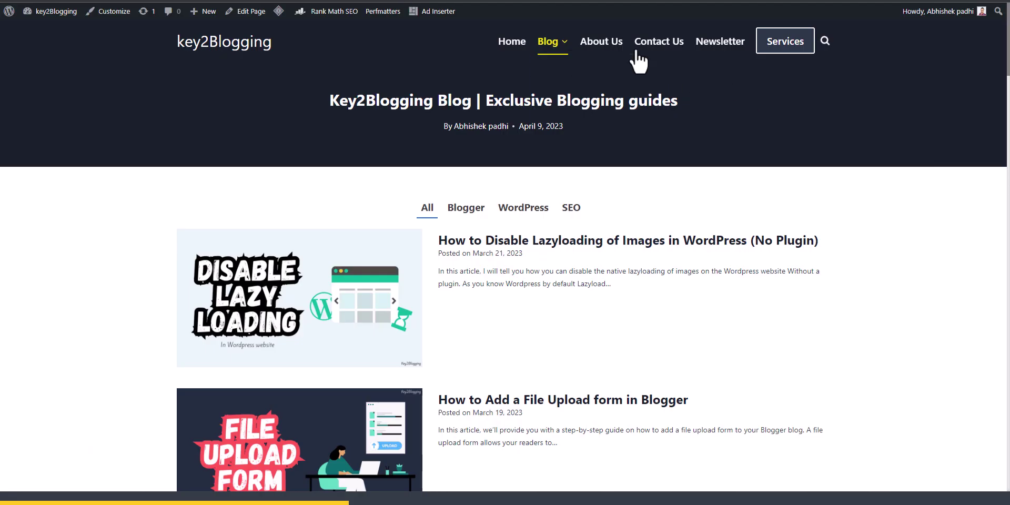
mouse_move(553, 44)
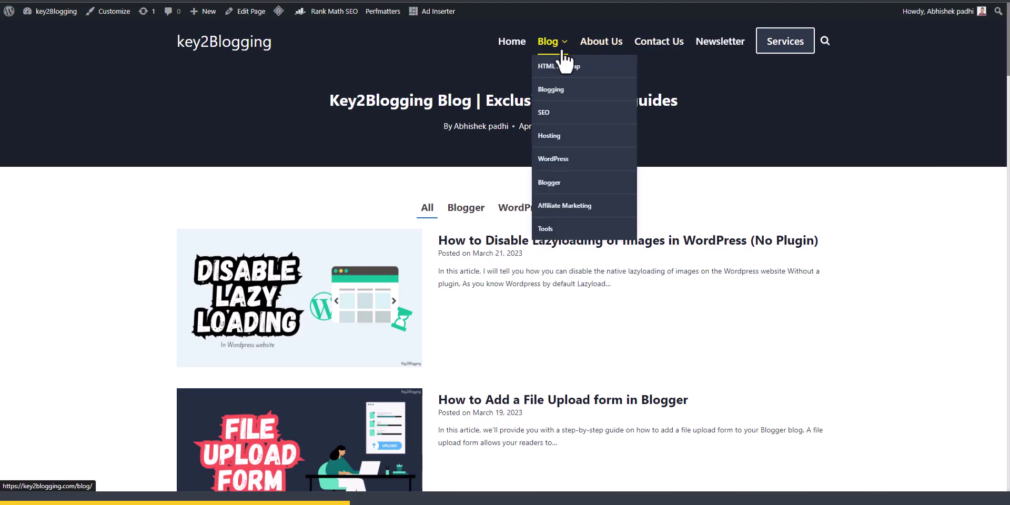
right_click(564, 207)
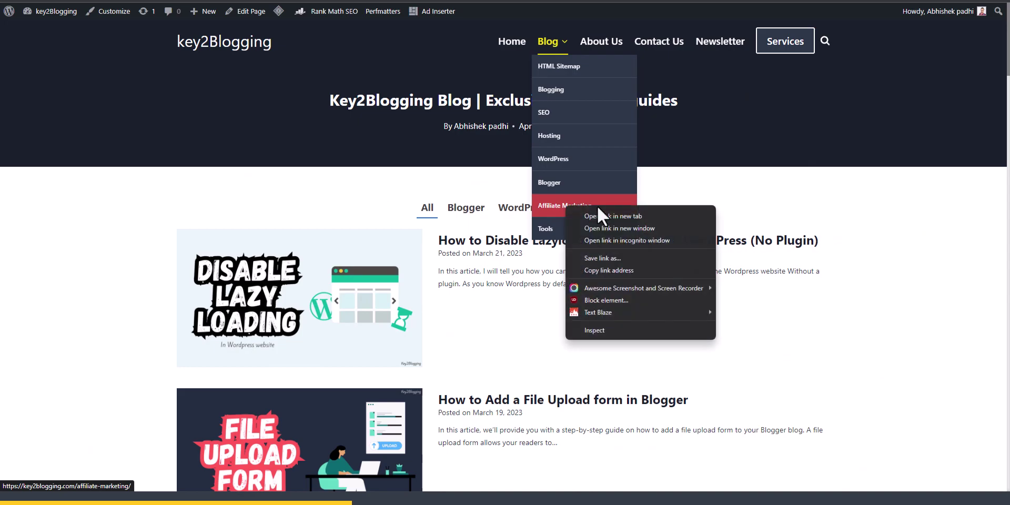
left_click(623, 270)
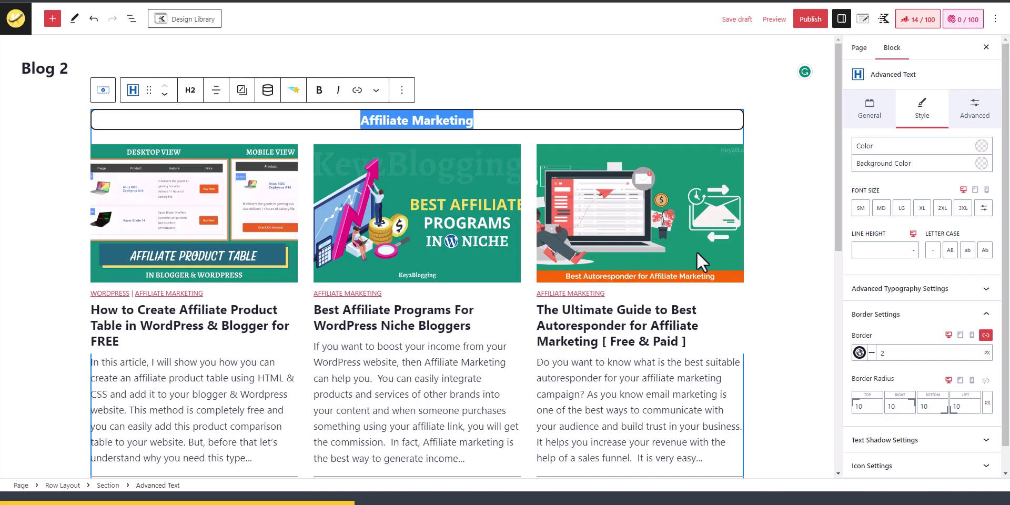
left_click(868, 113)
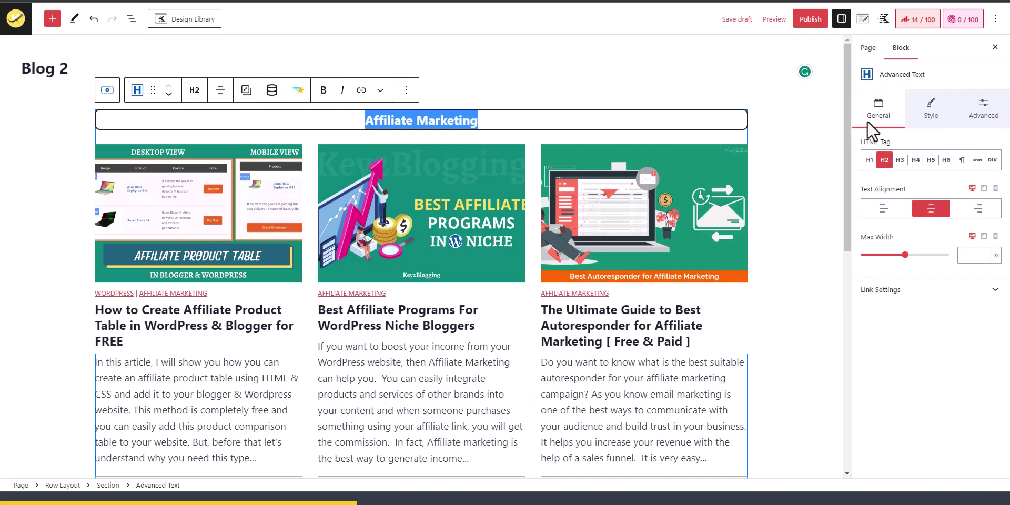
left_click(898, 289)
left_click(876, 395)
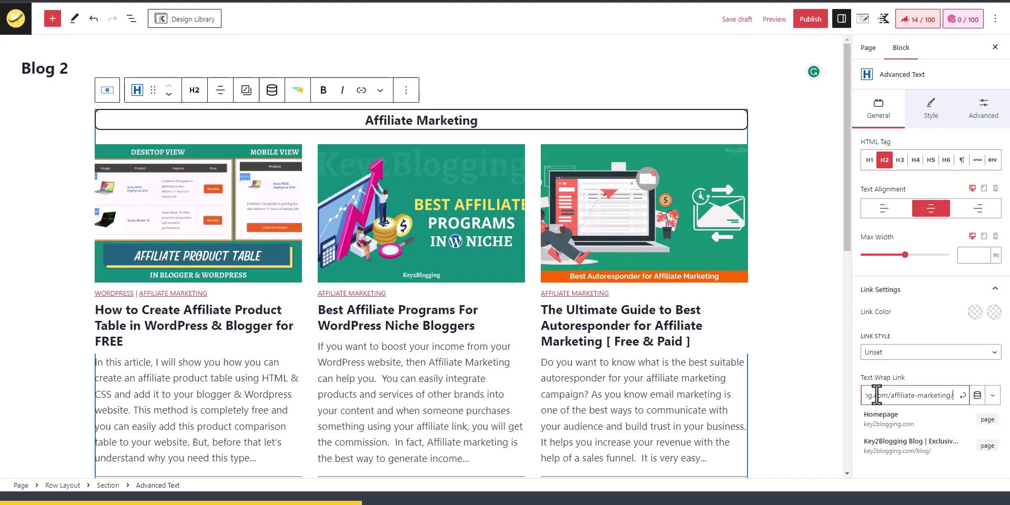
left_click(969, 393)
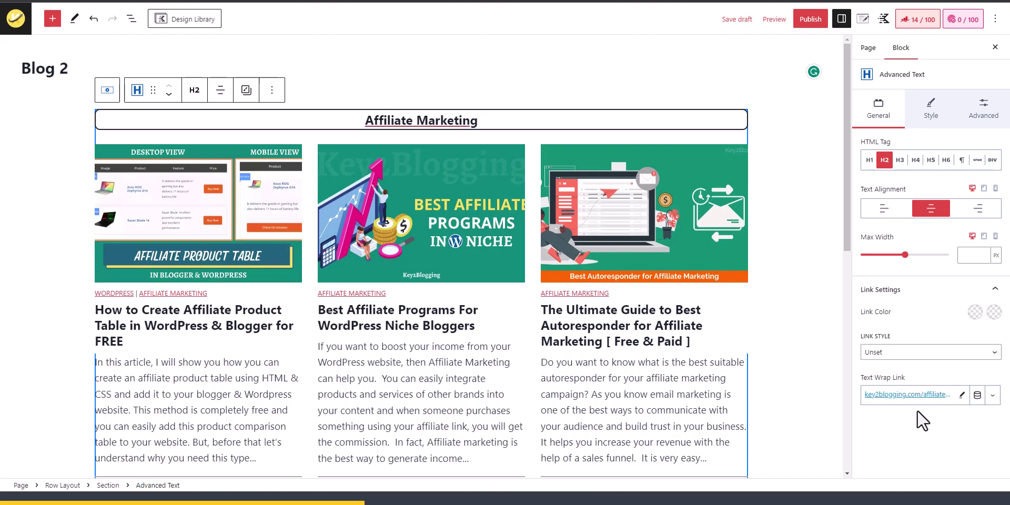
left_click(810, 244)
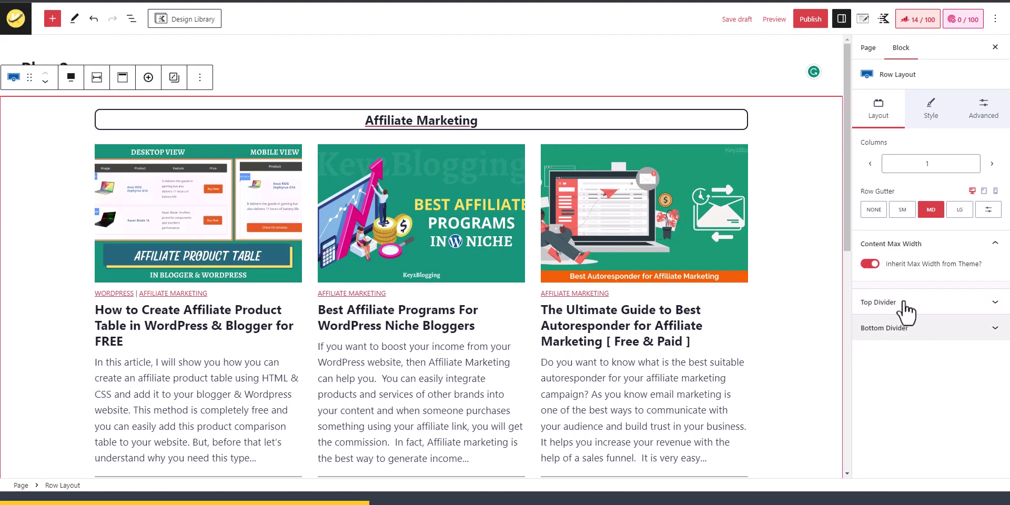
Set the Affiliate Marketing heading's link style to Underline on Hover.
left_click(565, 122)
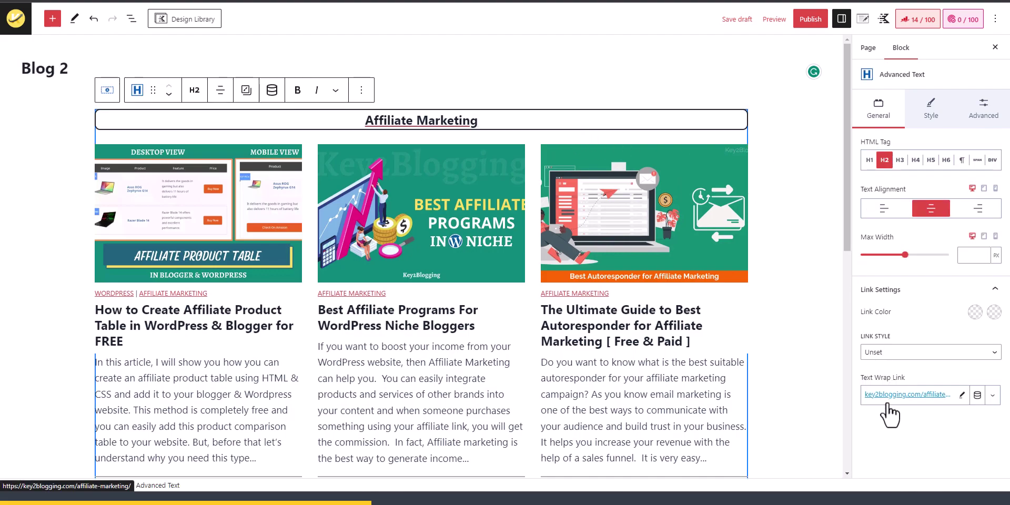
left_click(899, 359)
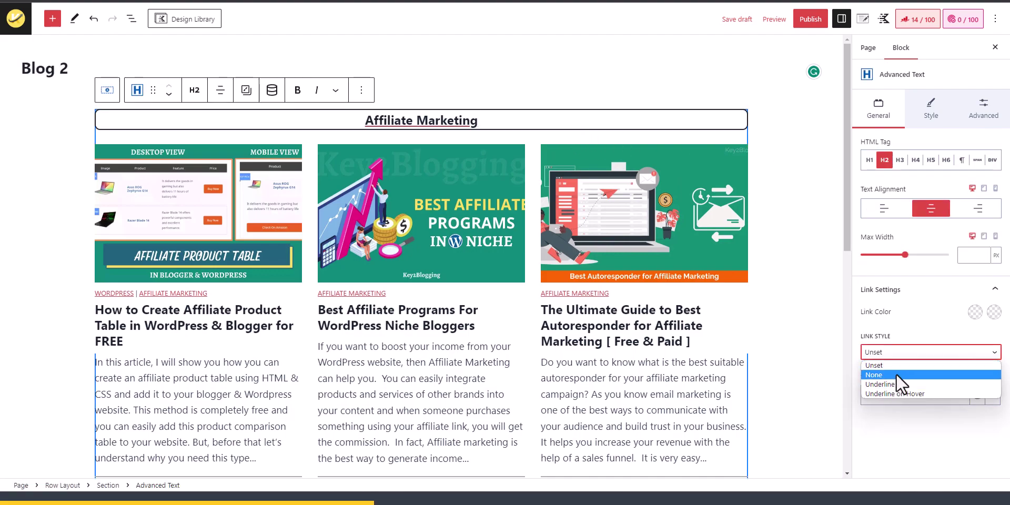
left_click(911, 395)
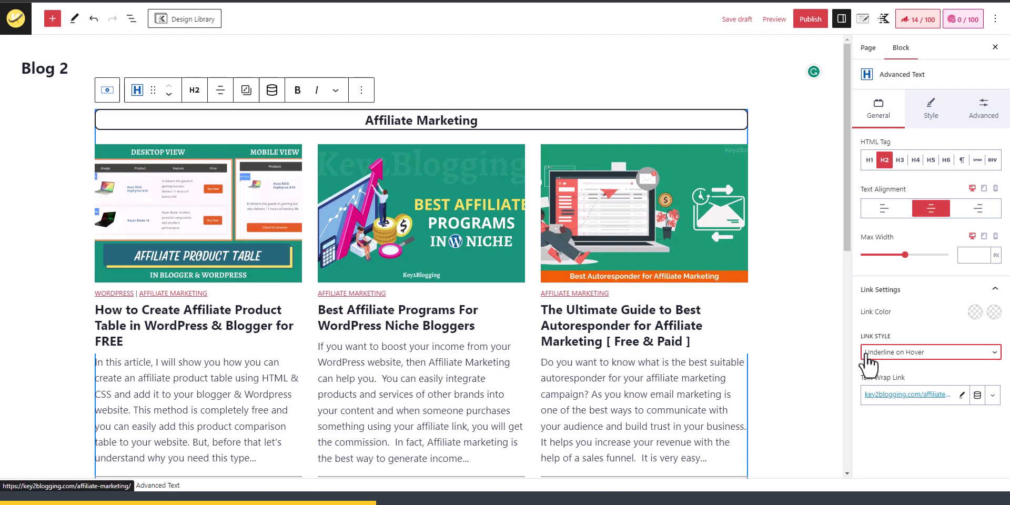
Set the SEO heading's link style to Underline on Hover.
scroll(684, 263, "down", 8)
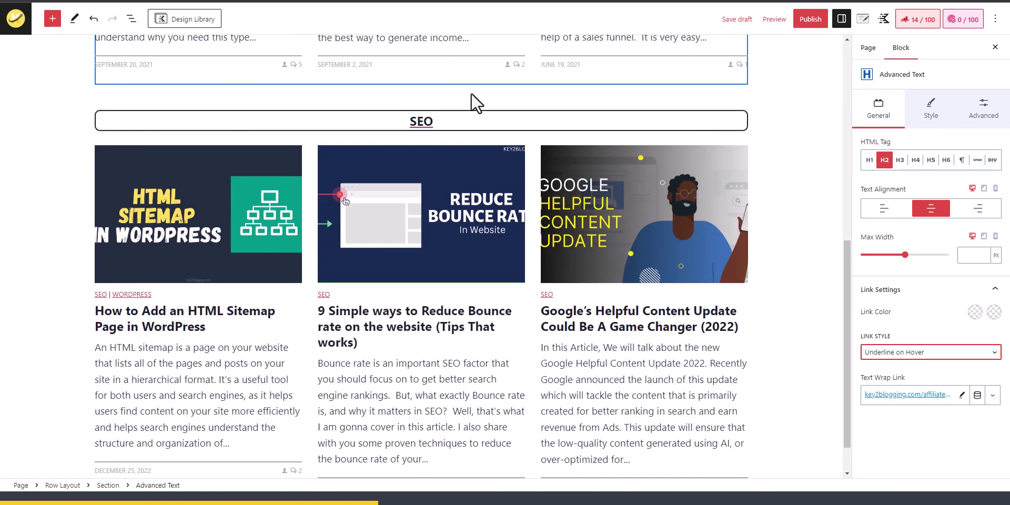
left_click(457, 127)
left_click(879, 116)
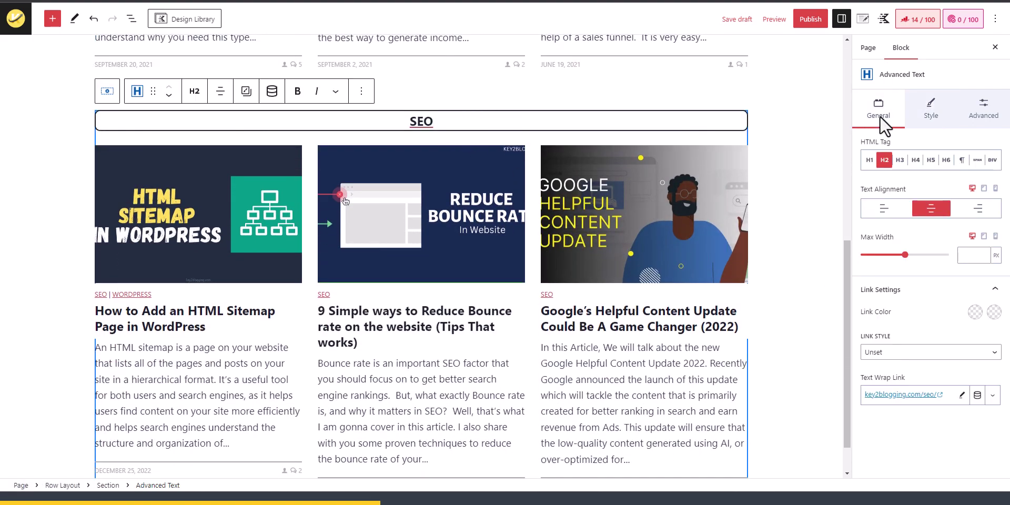
left_click(900, 353)
left_click(892, 393)
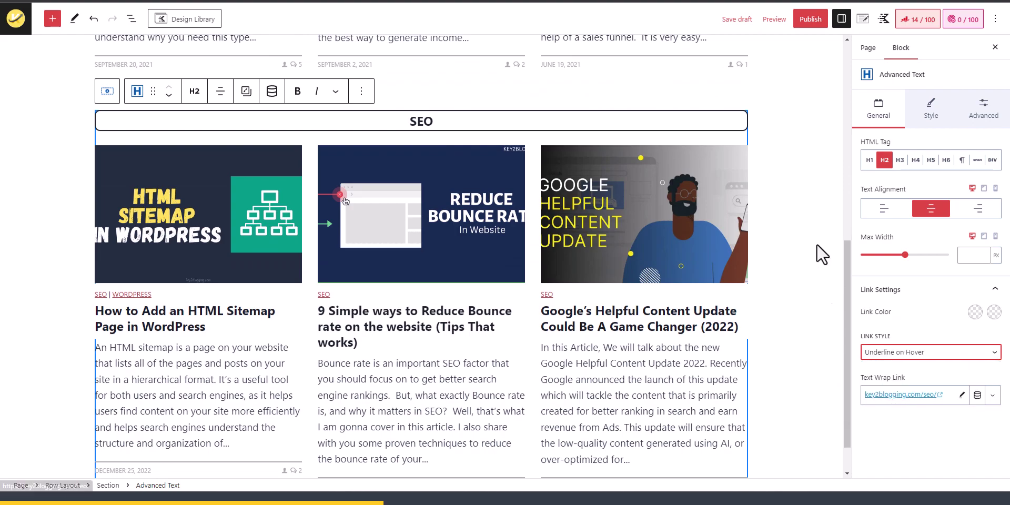
left_click(804, 202)
Preview the page in a new tab and check the linked Affiliate Marketing and SEO headings and the spacing beneath them.
left_click(774, 20)
left_click(705, 124)
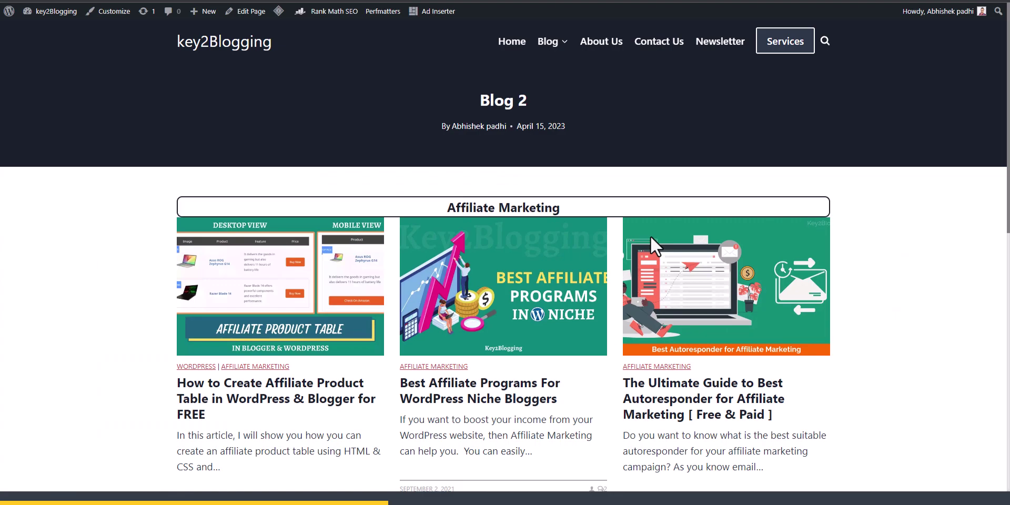
scroll(762, 270, "down", 5)
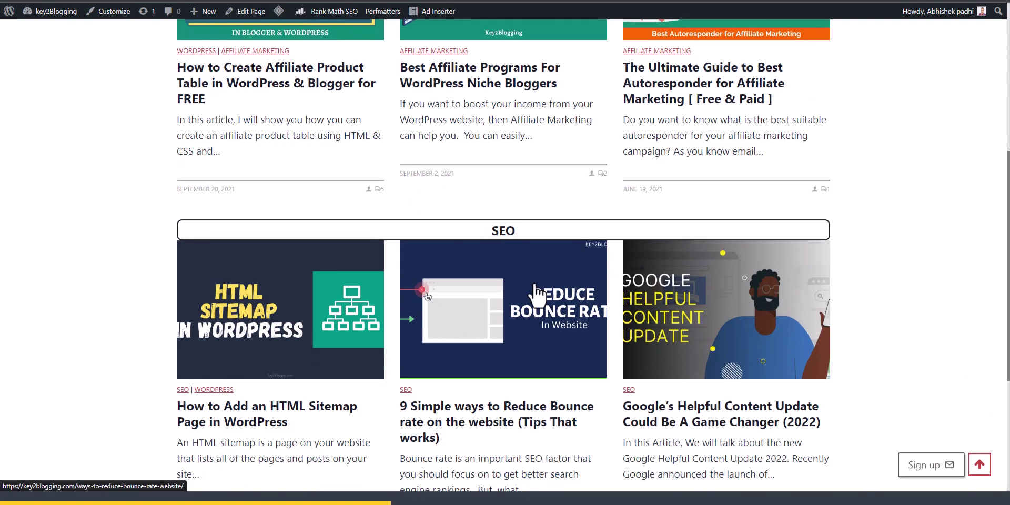
scroll(552, 298, "down", 4)
scroll(573, 294, "up", 8)
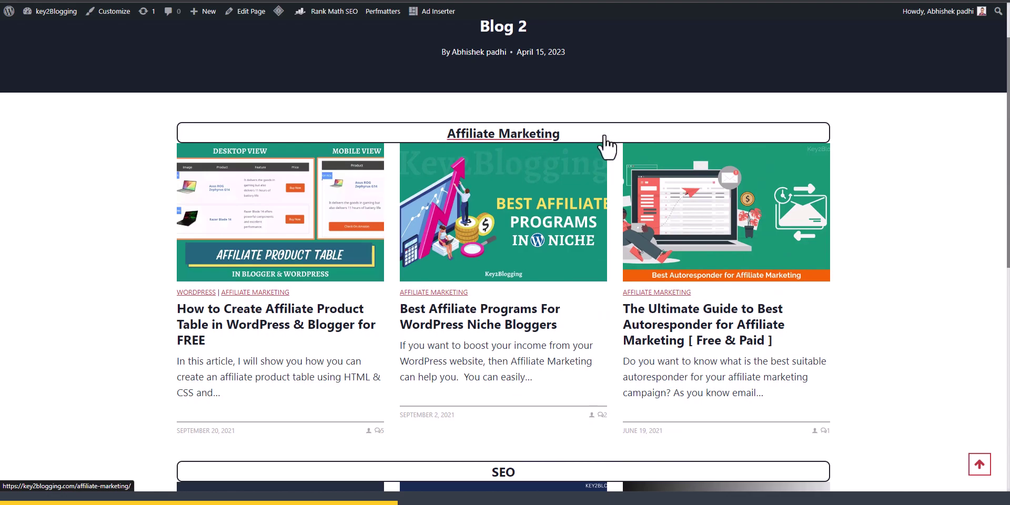
scroll(573, 216, "up", 1)
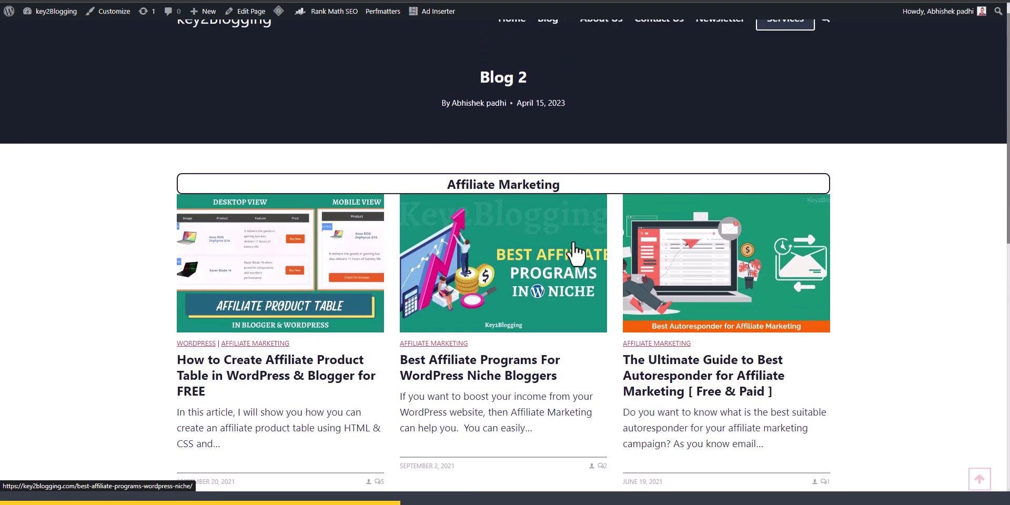
key("ctrl+w")
Set the Affiliate Marketing heading's bottom margin to XS.
scroll(510, 156, "up", 7)
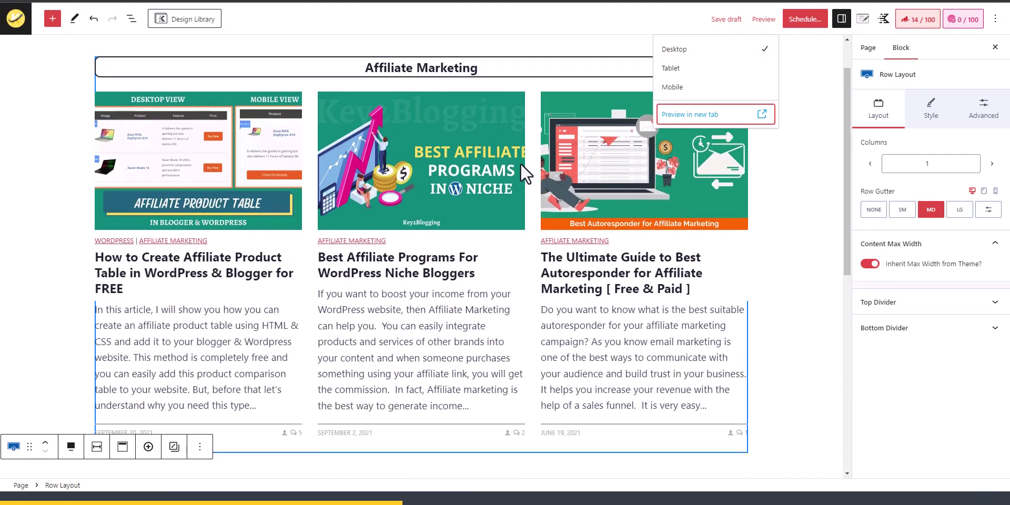
left_click(535, 124)
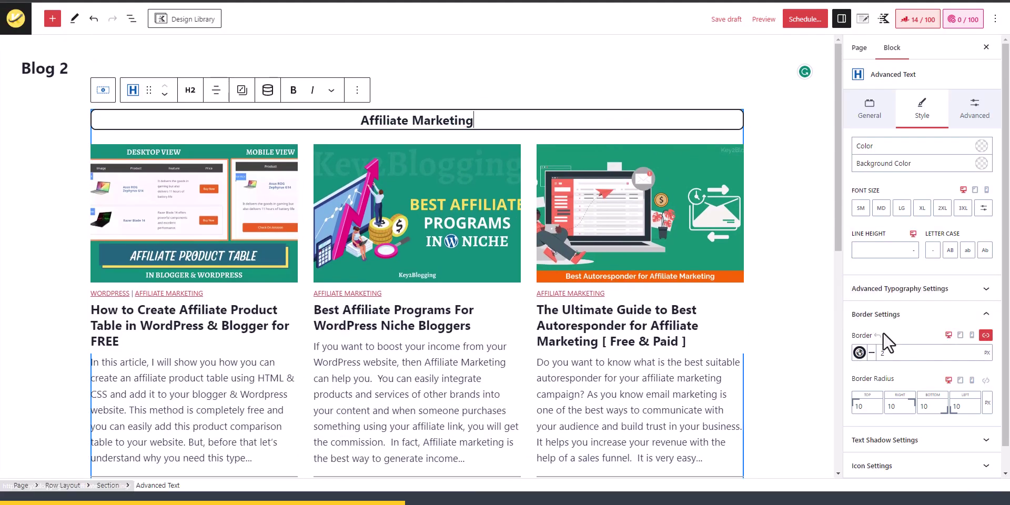
left_click(927, 315)
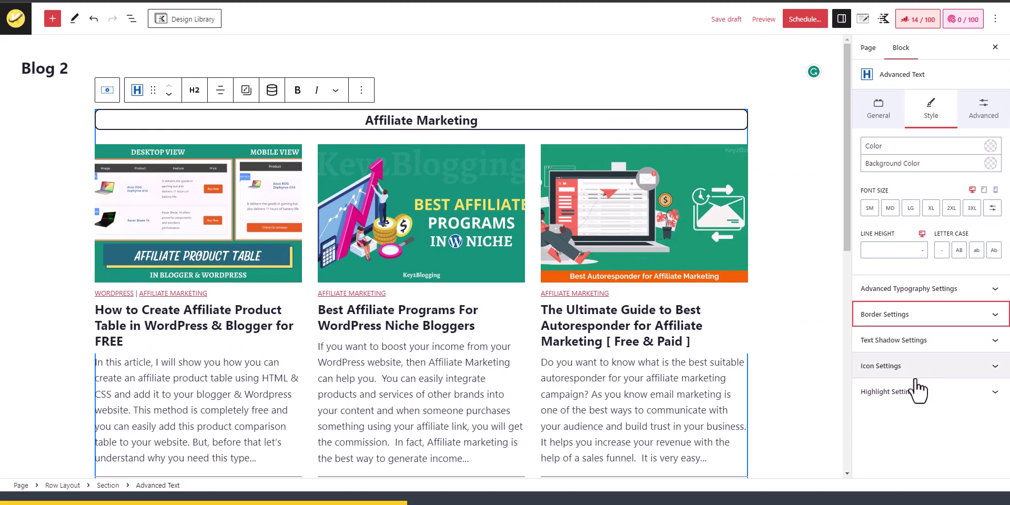
left_click(978, 112)
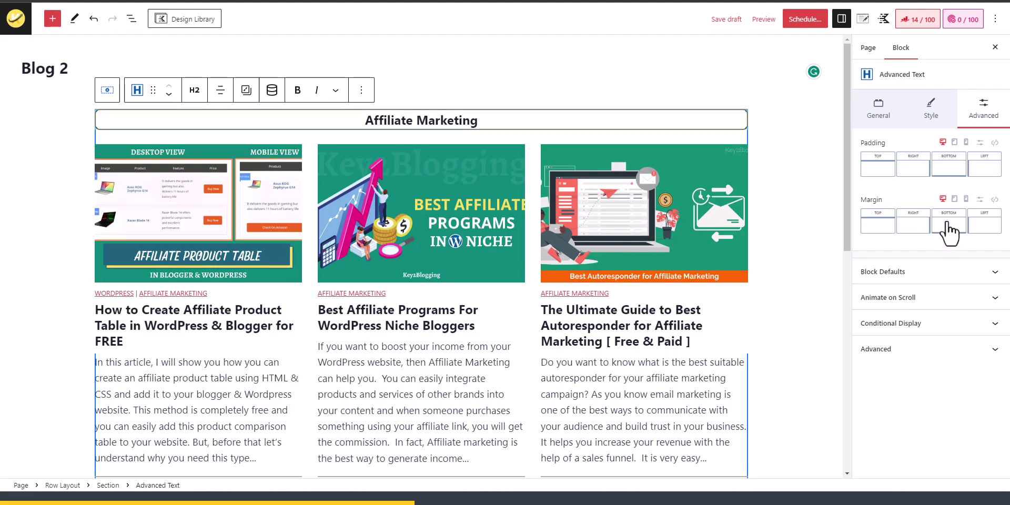
left_click(948, 224)
left_click_drag(830, 269, 849, 269)
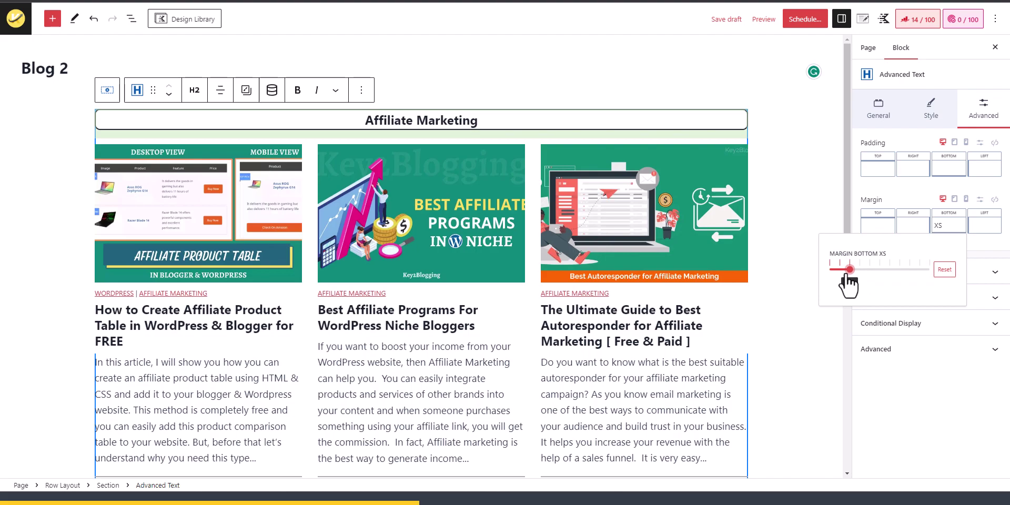
left_click(805, 210)
Add a small bottom margin to the SEO heading to separate it from the post grid below.
scroll(780, 273, "down", 6)
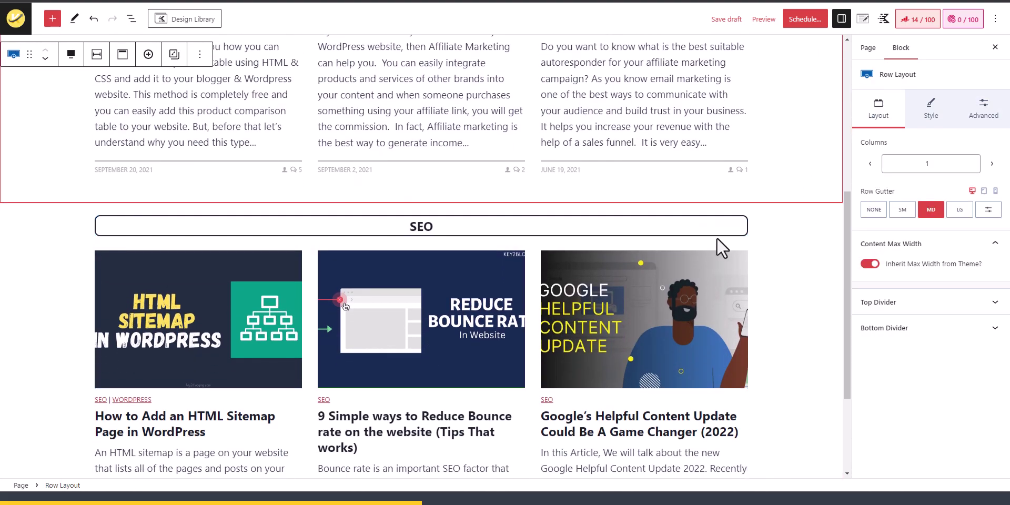
left_click(734, 232)
left_click(977, 113)
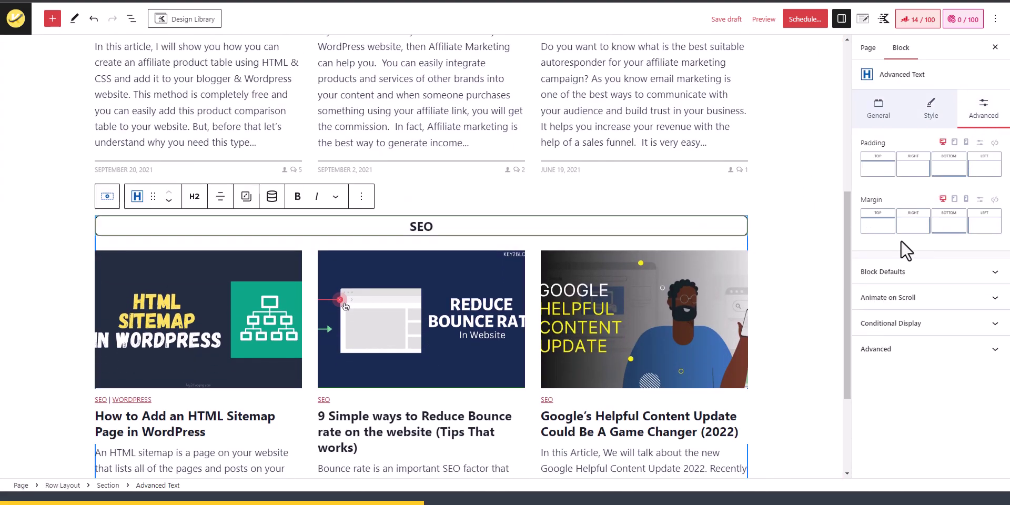
left_click(939, 235)
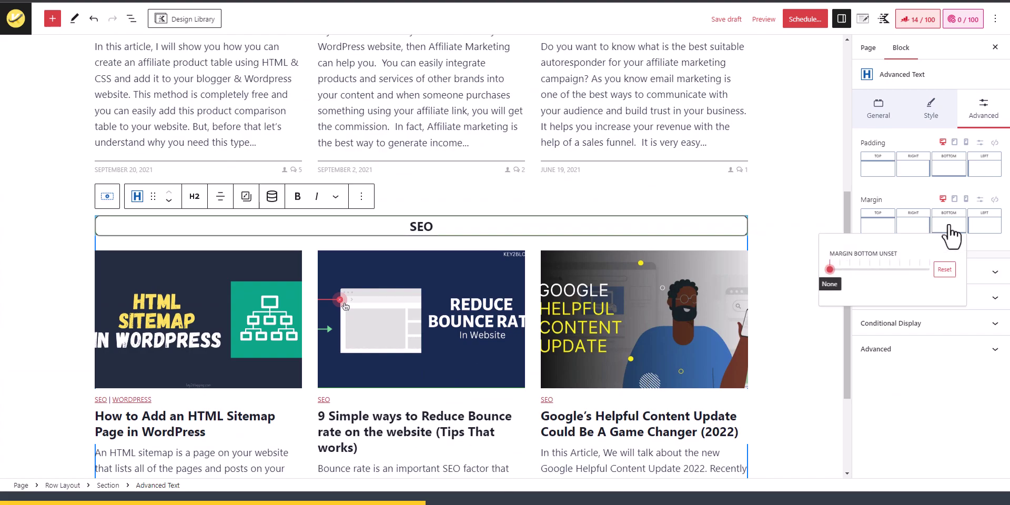
left_click(842, 270)
left_click(776, 225)
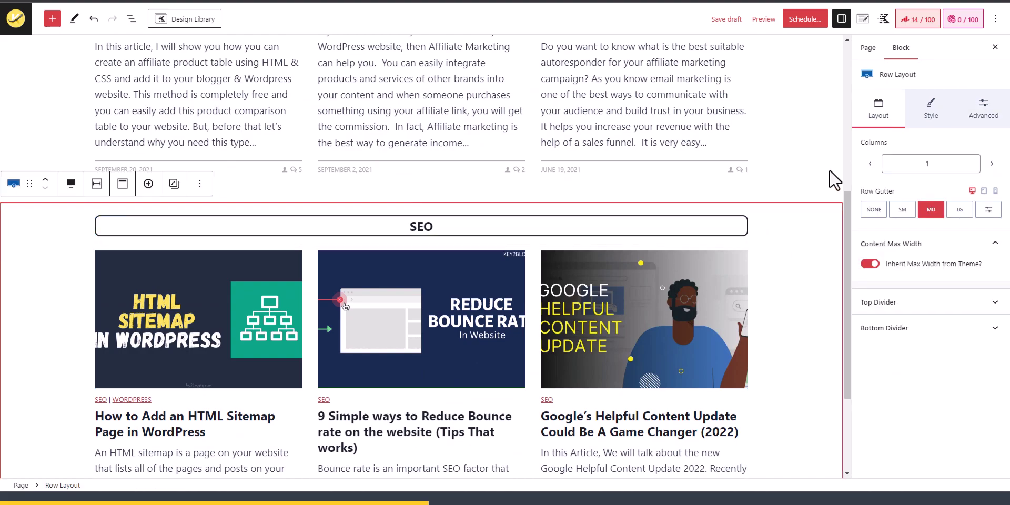
Preview the page in a new tab and examine the heading spacing and the alignment of the post footers.
left_click(764, 19)
left_click(708, 112)
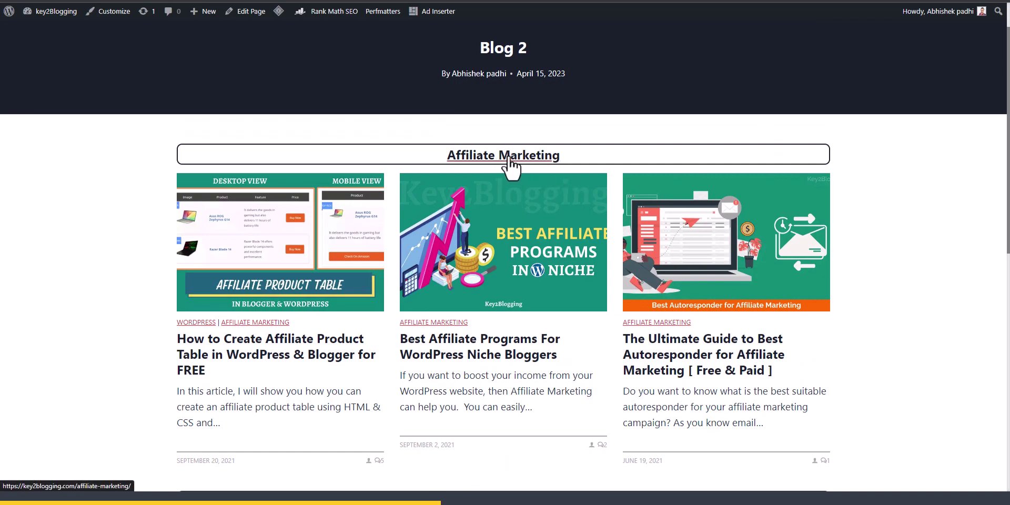
scroll(816, 280, "down", 3)
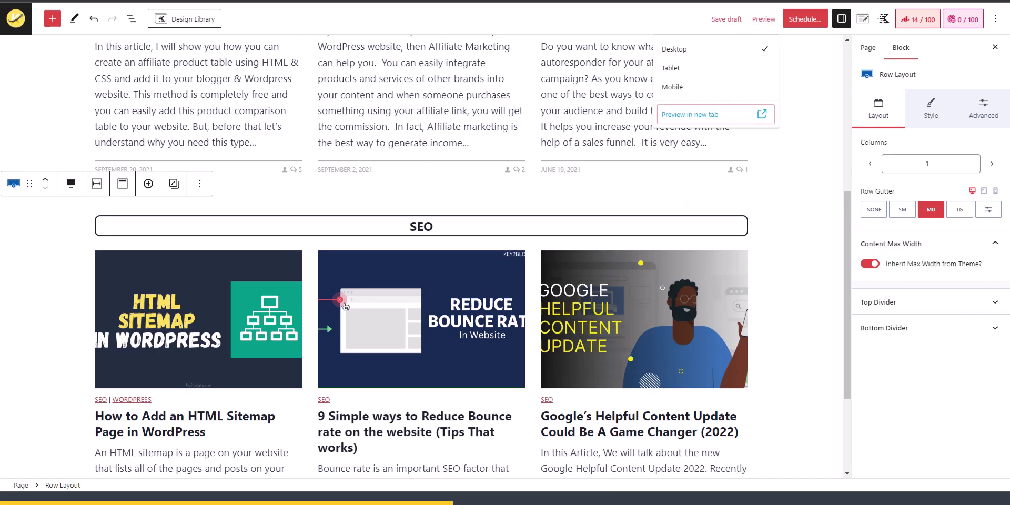
Force the footer meta of the SEO post grid to align to the bottom.
left_click(734, 295)
scroll(684, 285, "down", 2)
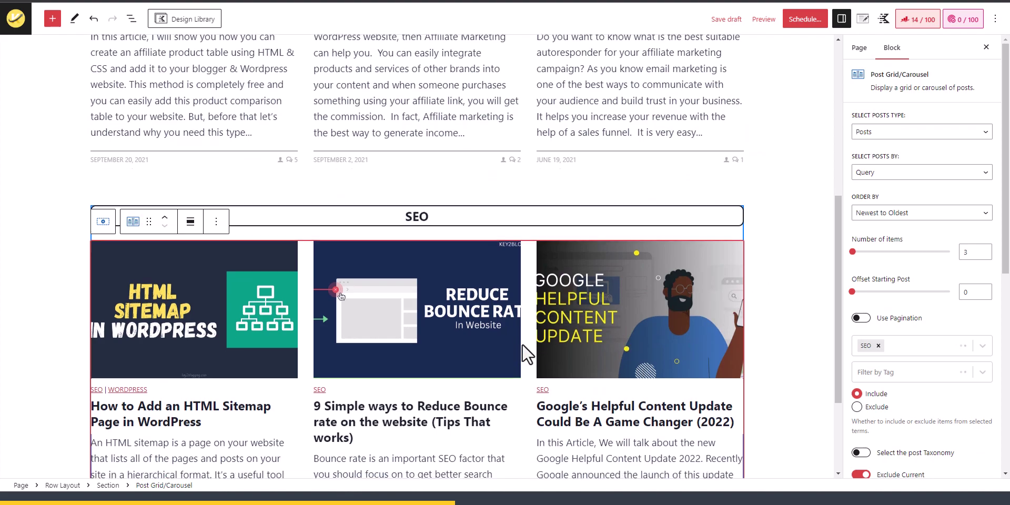
scroll(913, 263, "down", 7)
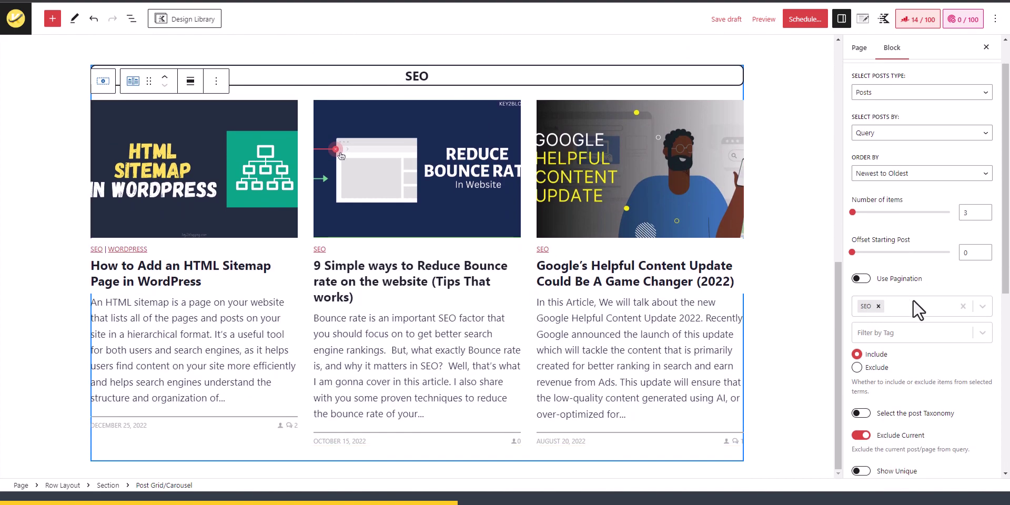
scroll(900, 299, "down", 1)
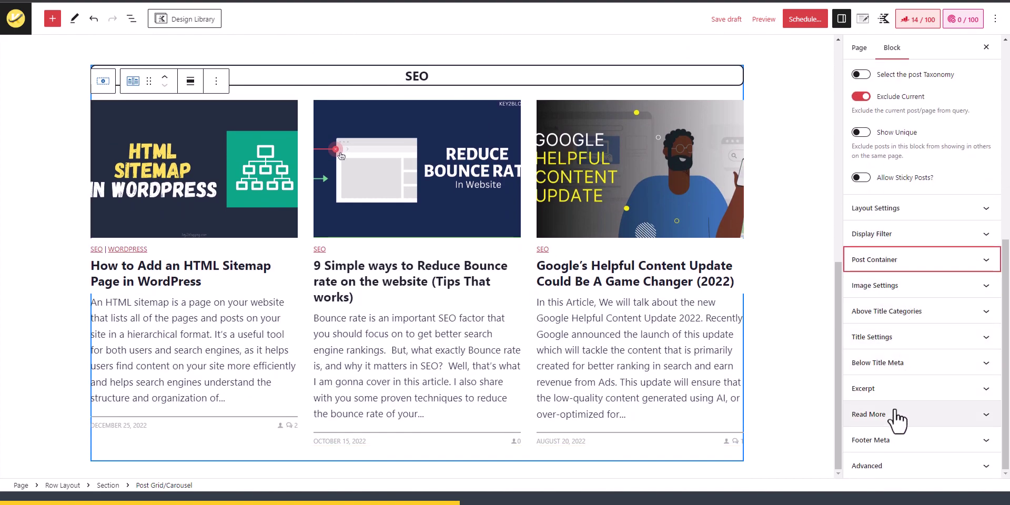
left_click(888, 442)
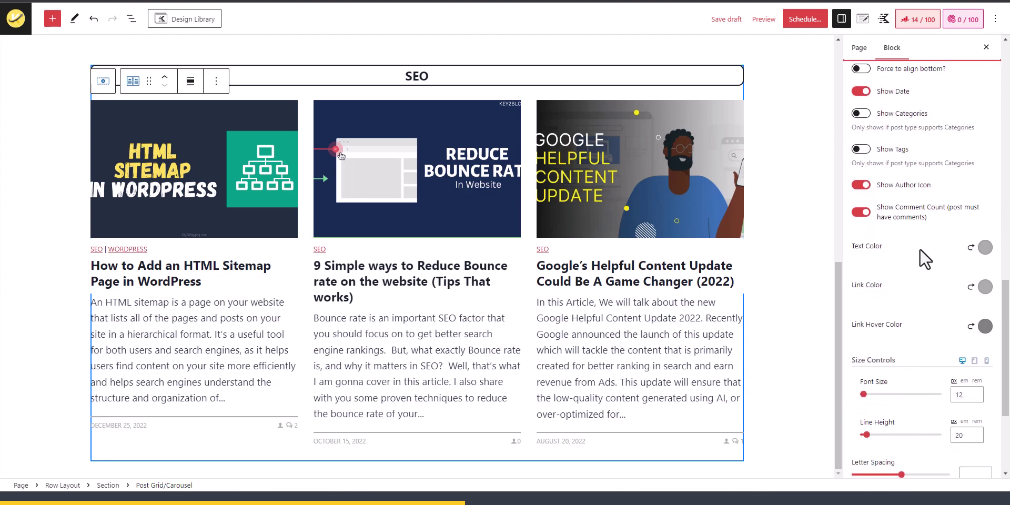
scroll(889, 231, "up", 2)
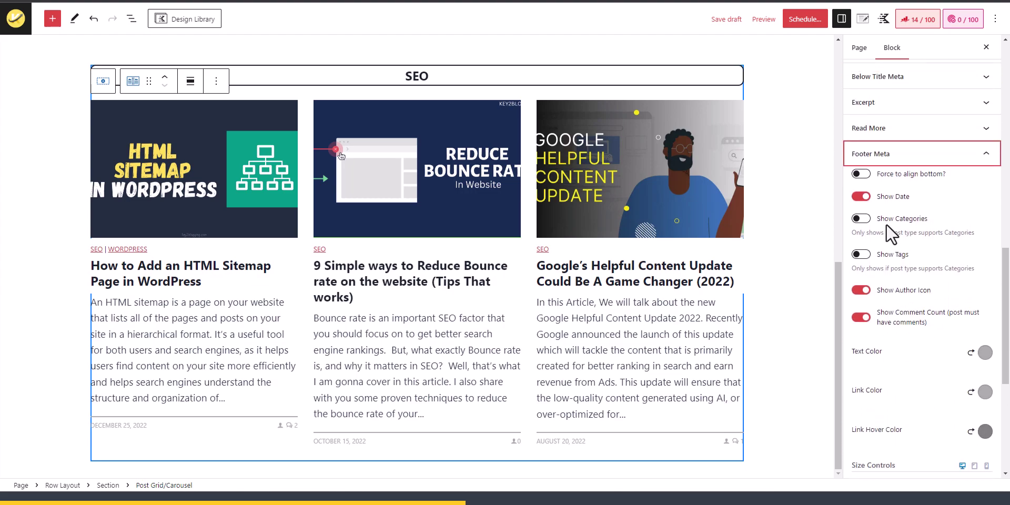
left_click(861, 174)
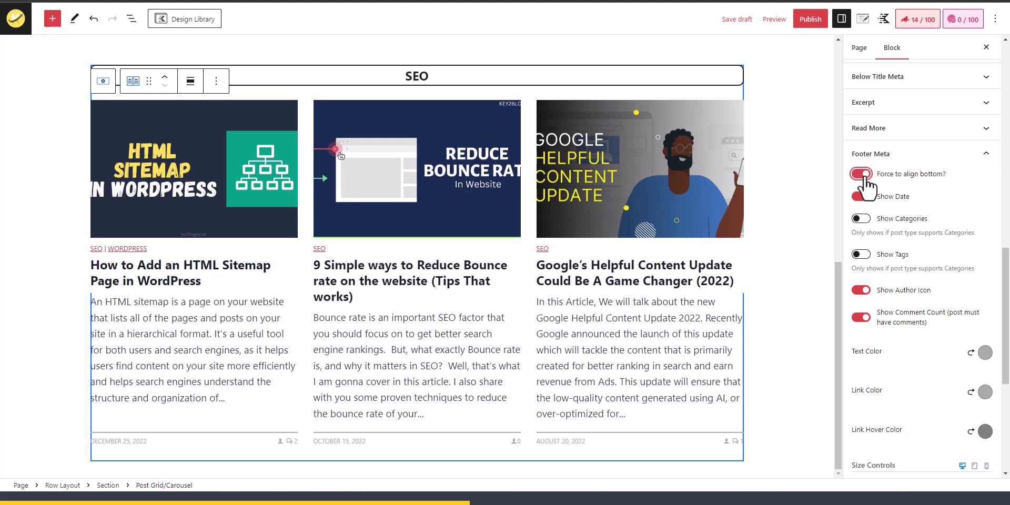
Force the footer meta of the Affiliate Marketing post grid to align to the bottom.
scroll(609, 297, "up", 8)
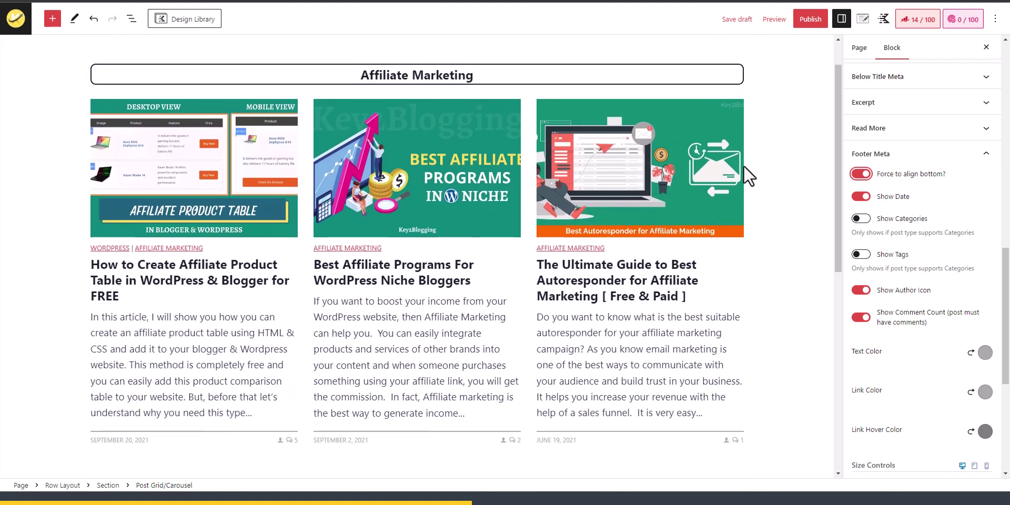
left_click(738, 272)
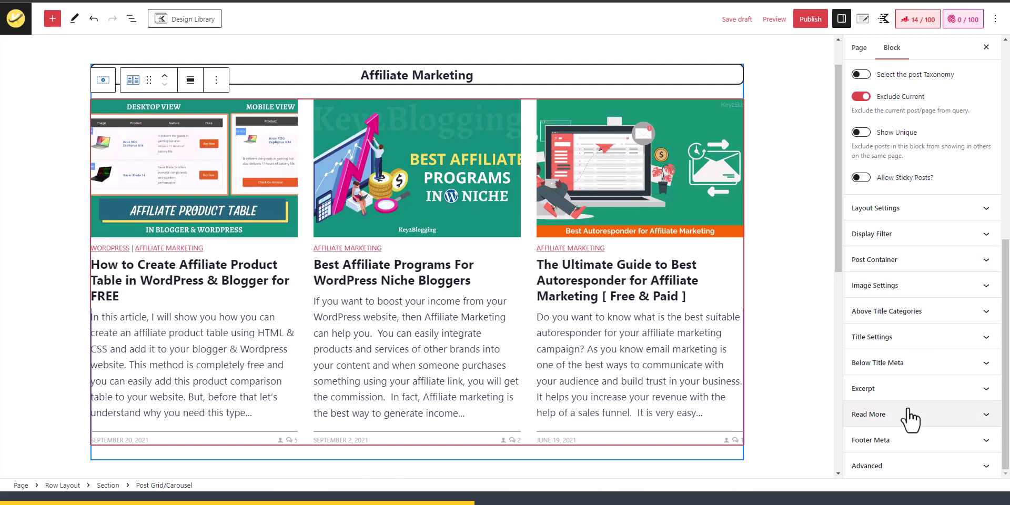
left_click(901, 442)
scroll(894, 227, "up", 2)
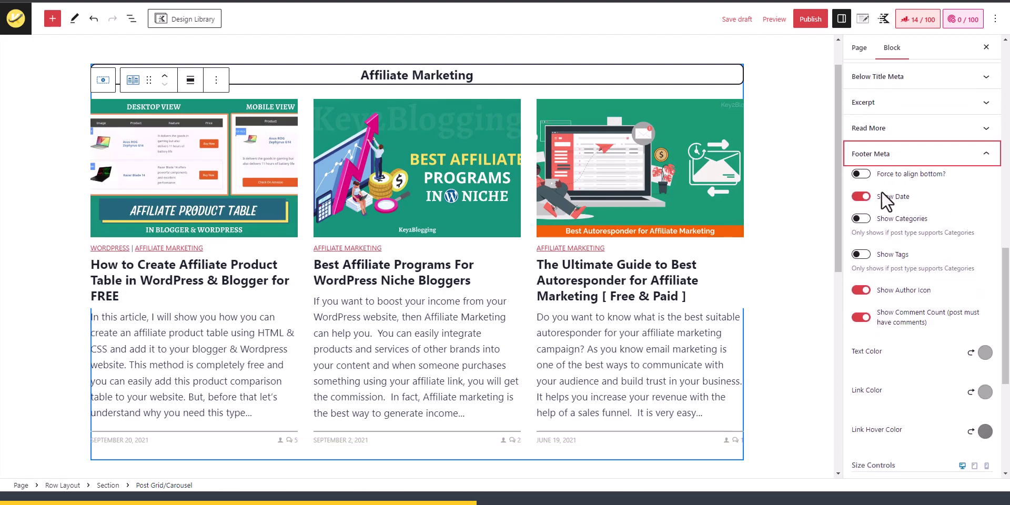
left_click(861, 174)
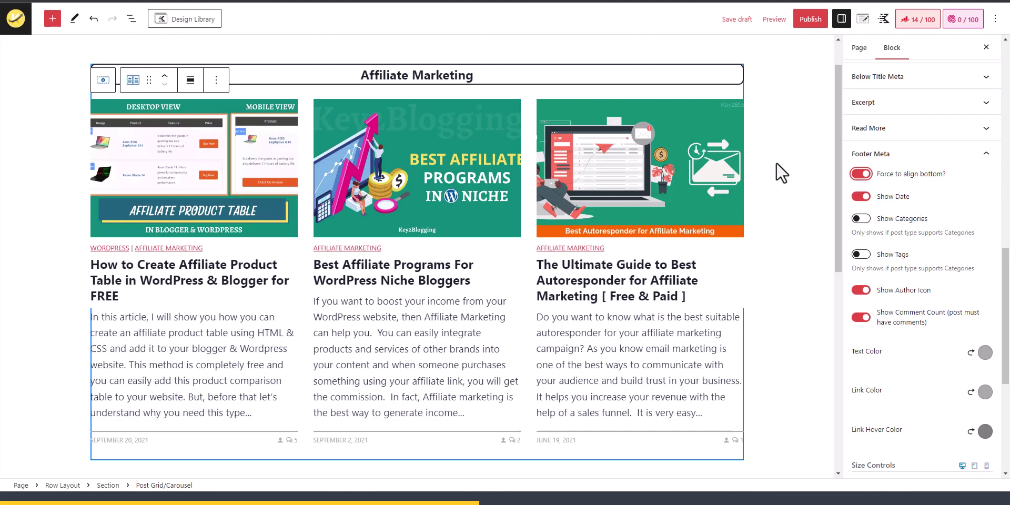
Preview the page in a new tab and check the footer meta alignment in the post grids.
left_click(775, 19)
left_click(701, 115)
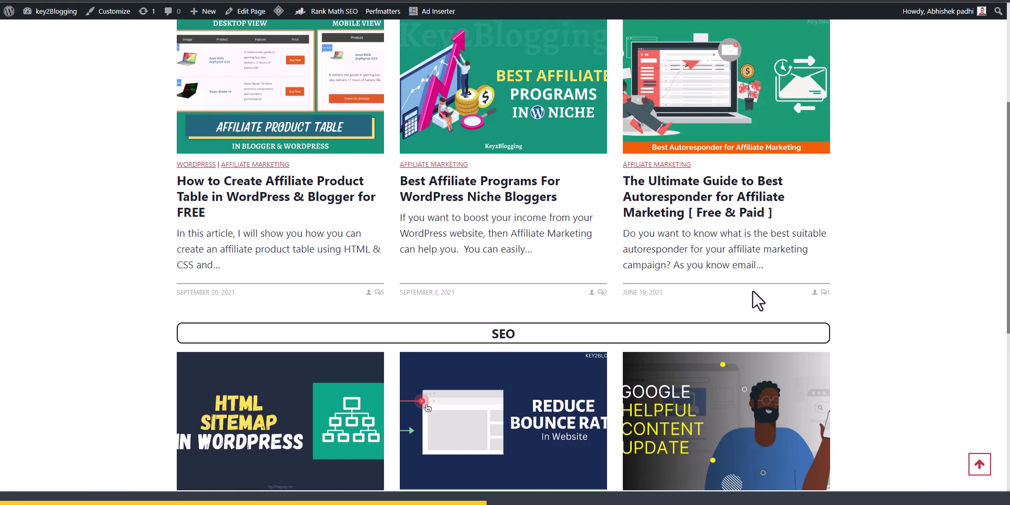
scroll(549, 308, "up", 3)
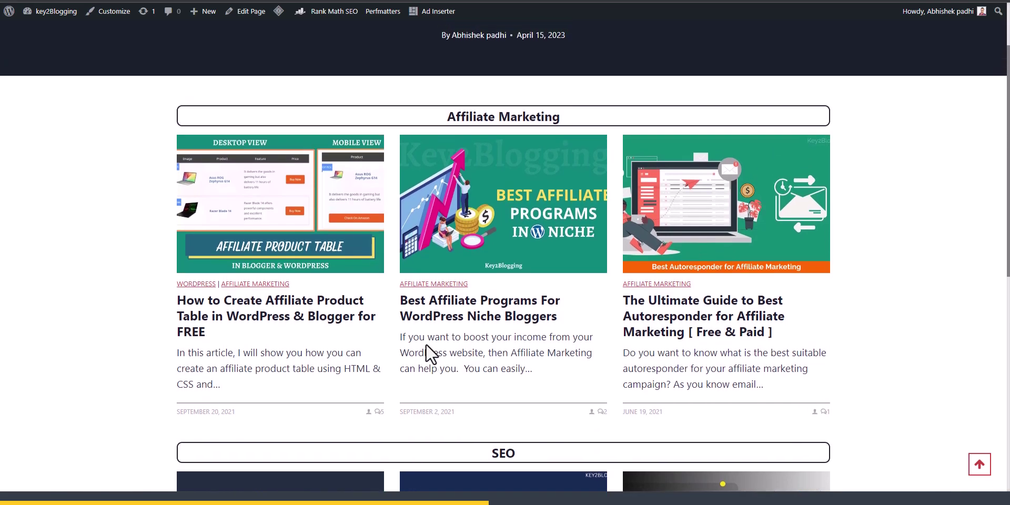
scroll(489, 266, "down", 1)
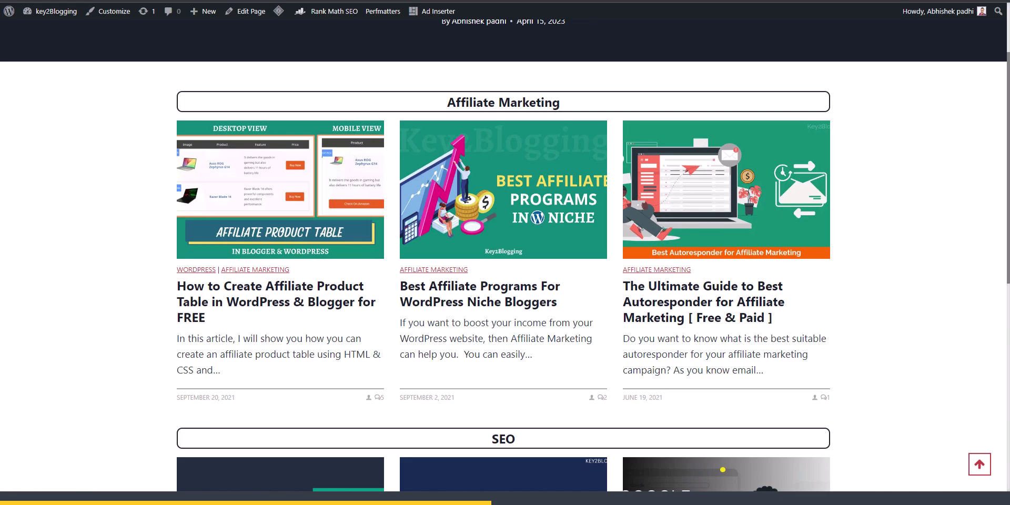
key("ctrl+w")
Enable pagination for the Affiliate Marketing post grid and preview the page in a new tab.
left_click(522, 263)
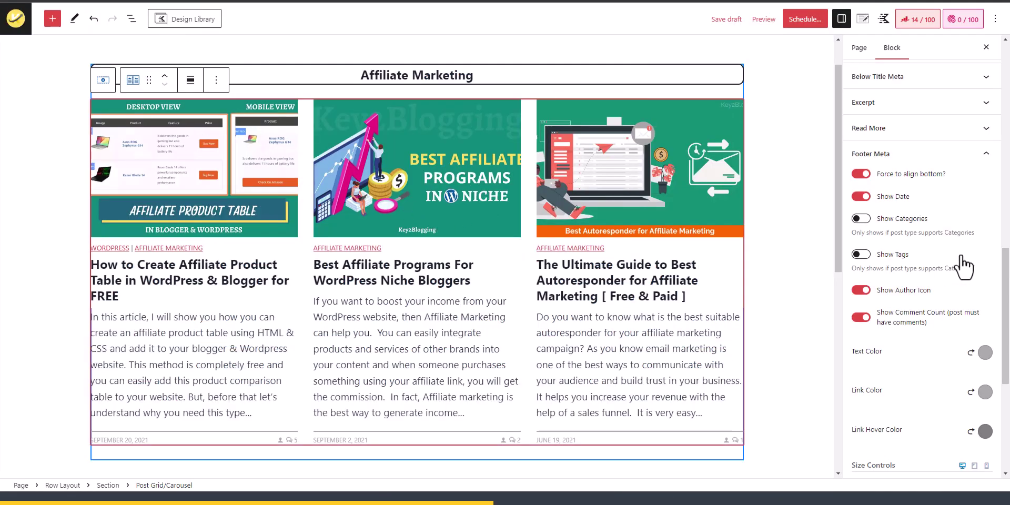
scroll(921, 278, "up", 2)
scroll(921, 284, "up", 6)
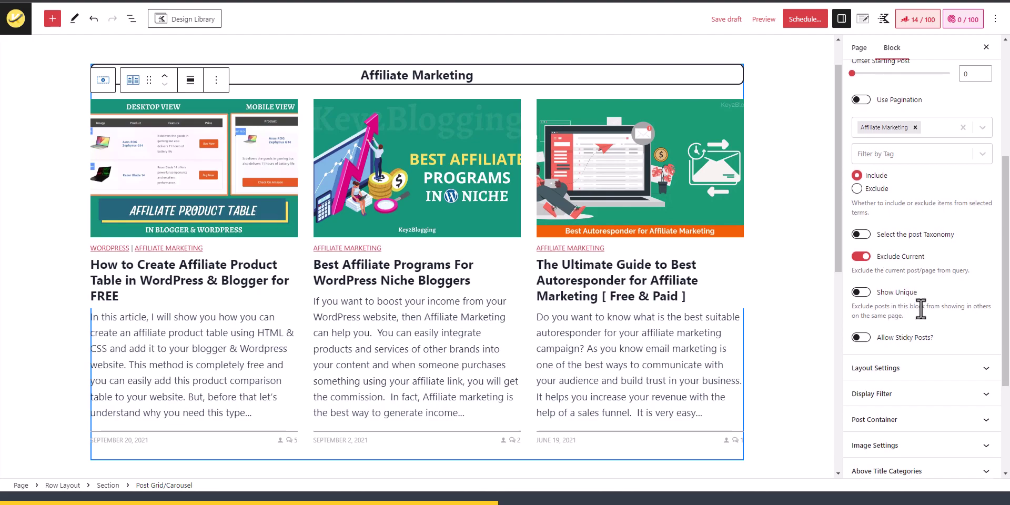
scroll(921, 300, "up", 3)
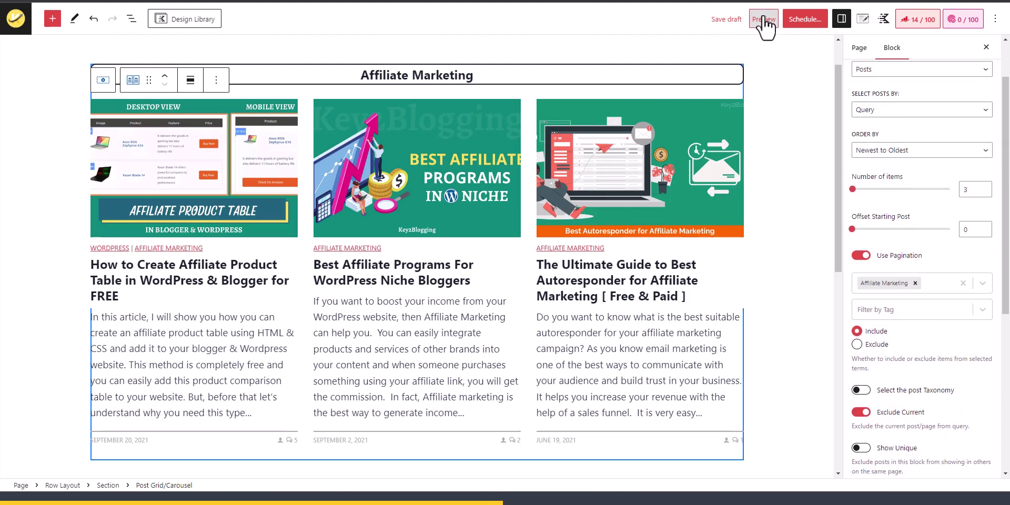
left_click(763, 21)
left_click(688, 119)
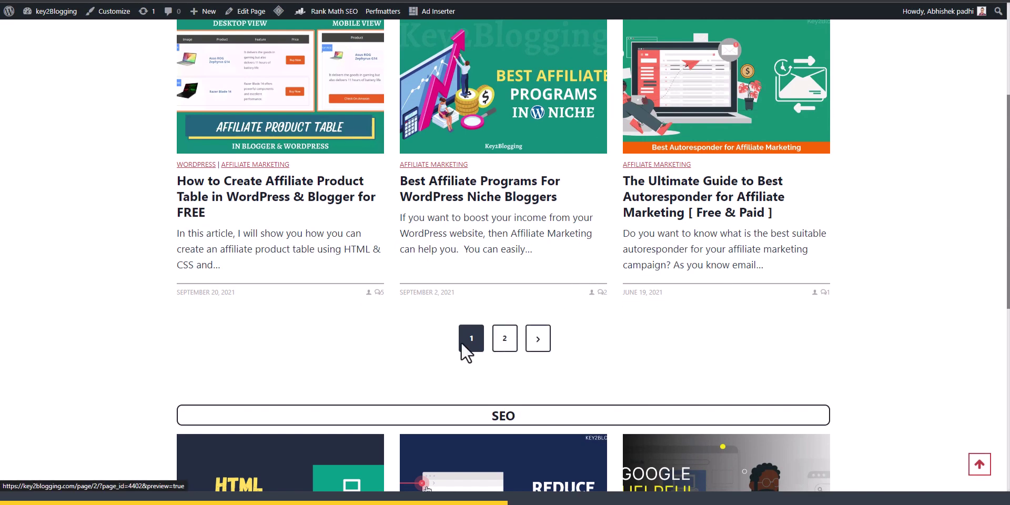
Review the previewed blog page and test the Blogger, WordPress, SEO and All filters of its post list.
scroll(480, 255, "up", 4)
scroll(521, 325, "down", 3)
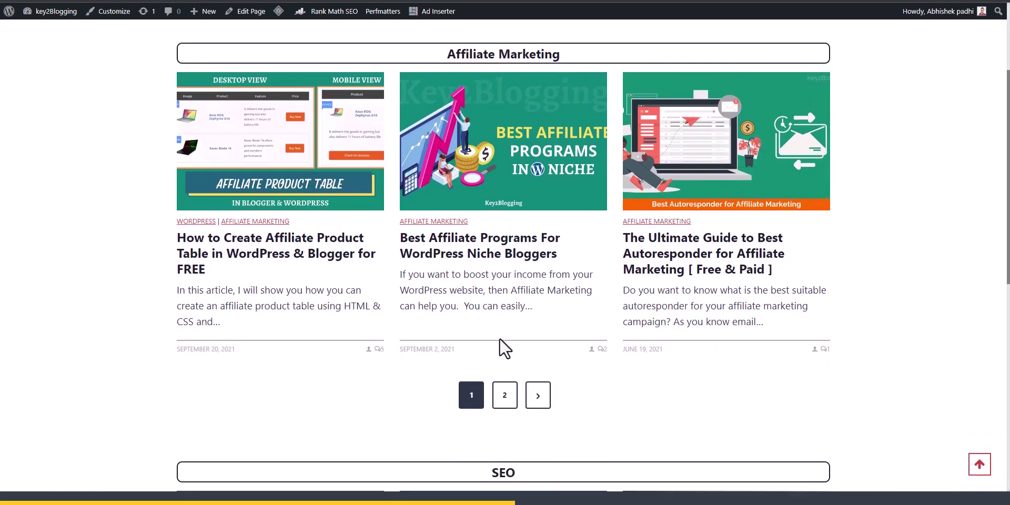
scroll(505, 345, "up", 5)
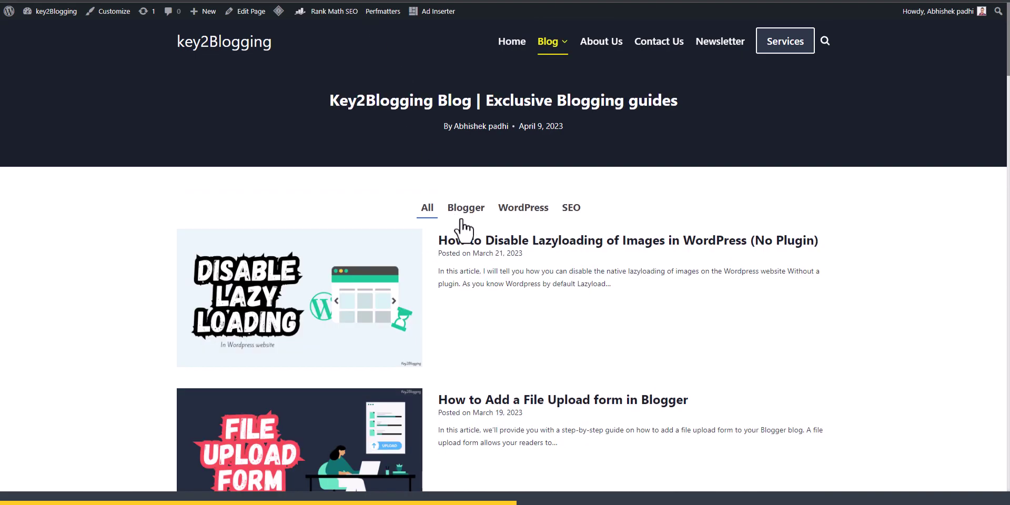
left_click(466, 209)
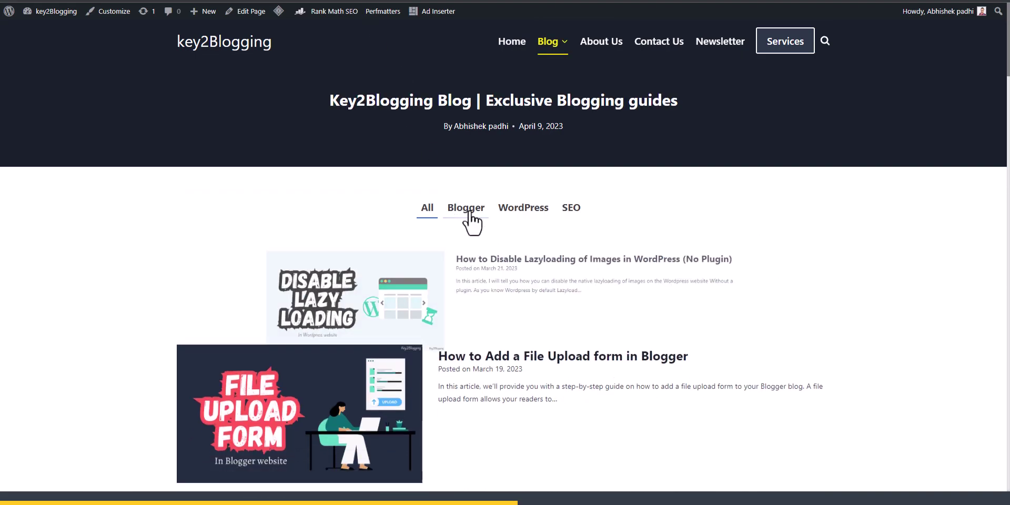
left_click(525, 209)
left_click(571, 209)
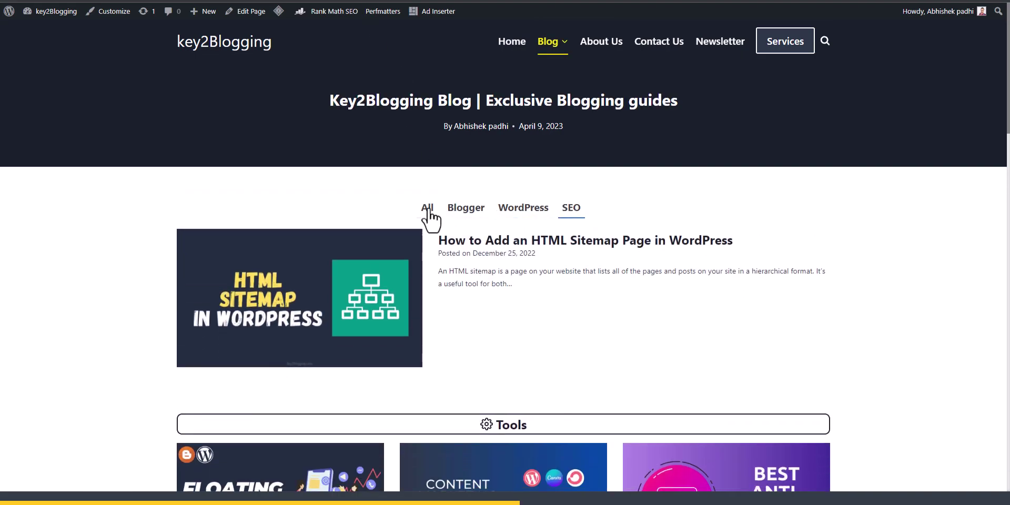
left_click(427, 208)
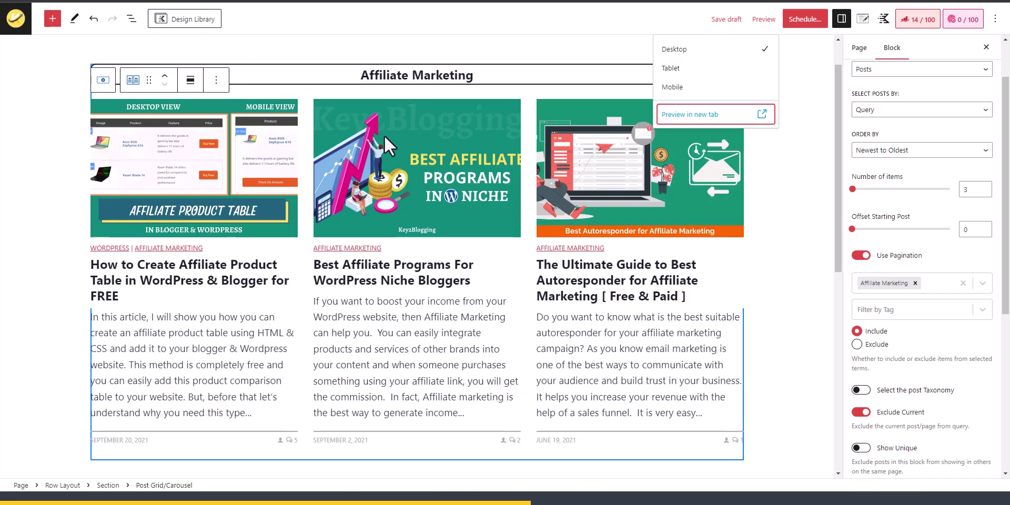
Insert a single-column Row Layout between the page title and the Affiliate Marketing heading.
scroll(388, 146, "up", 2)
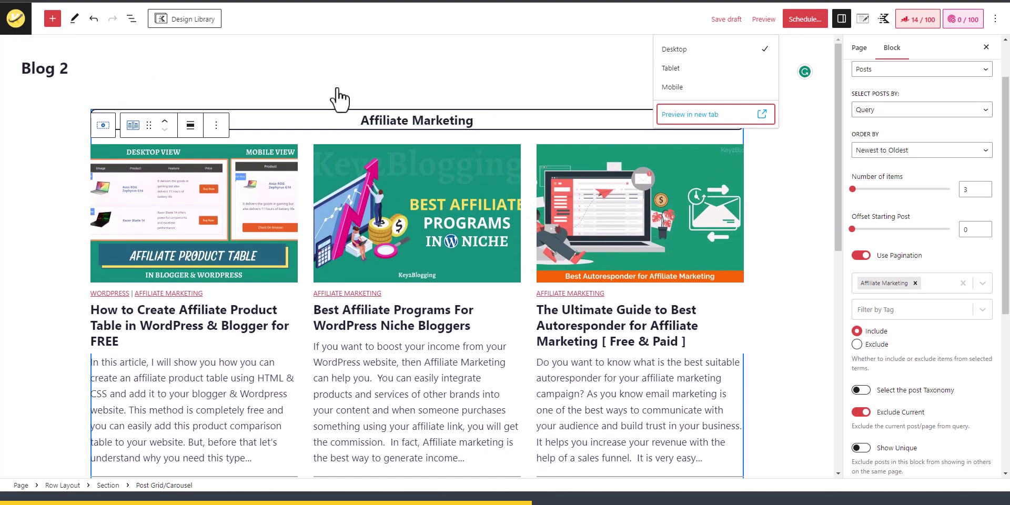
left_click(177, 69)
key("Return")
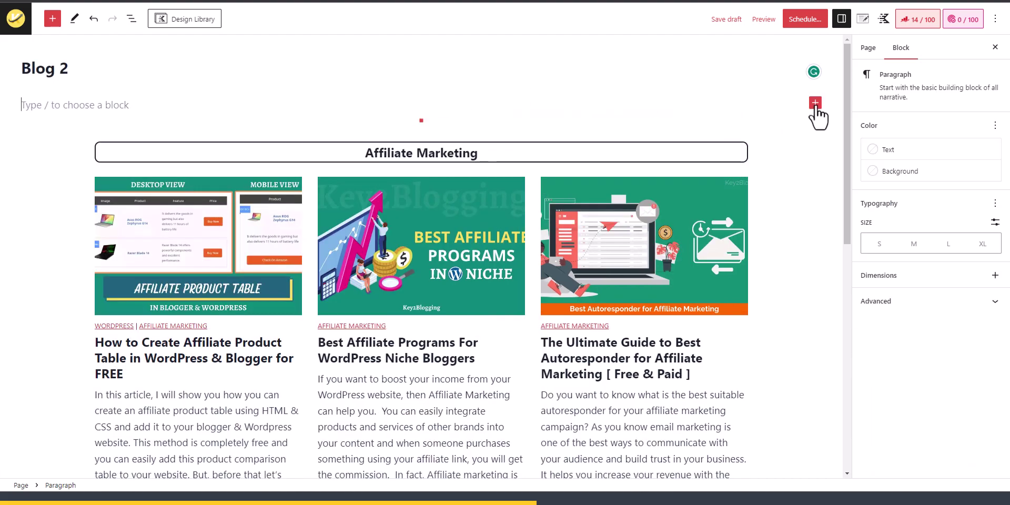
left_click(816, 102)
left_click(955, 190)
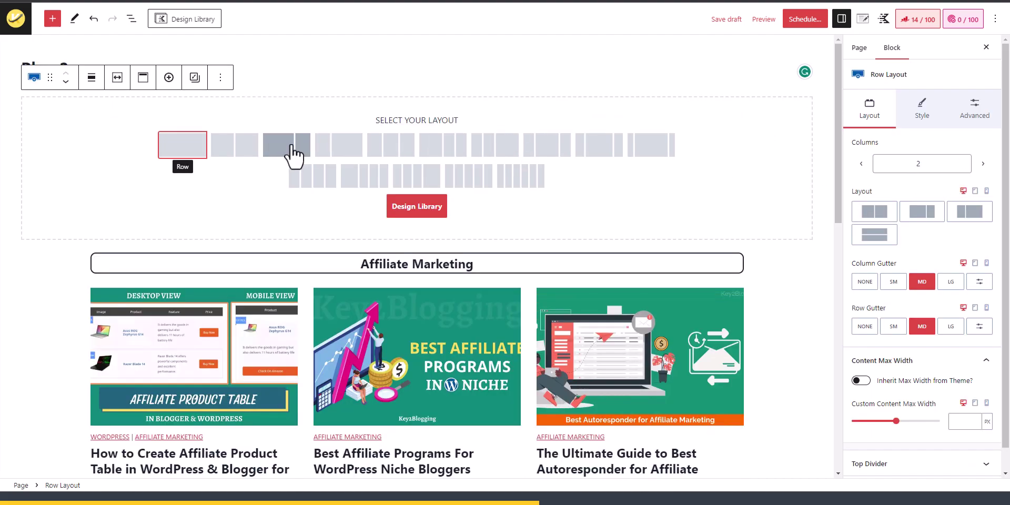
left_click(175, 152)
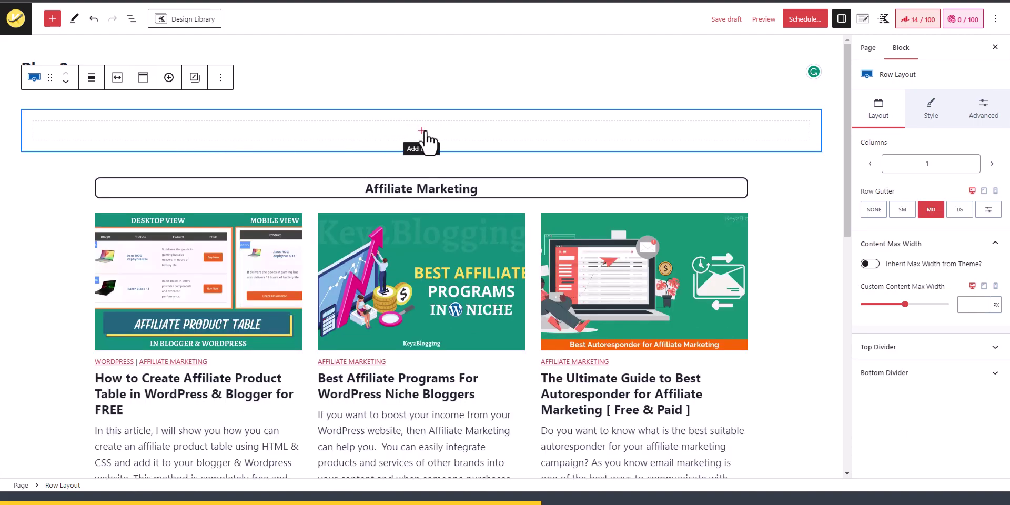
Add a Post Grid/Carousel block inside the new row, using the initial style with the image beside the text.
left_click(421, 131)
left_click(421, 313)
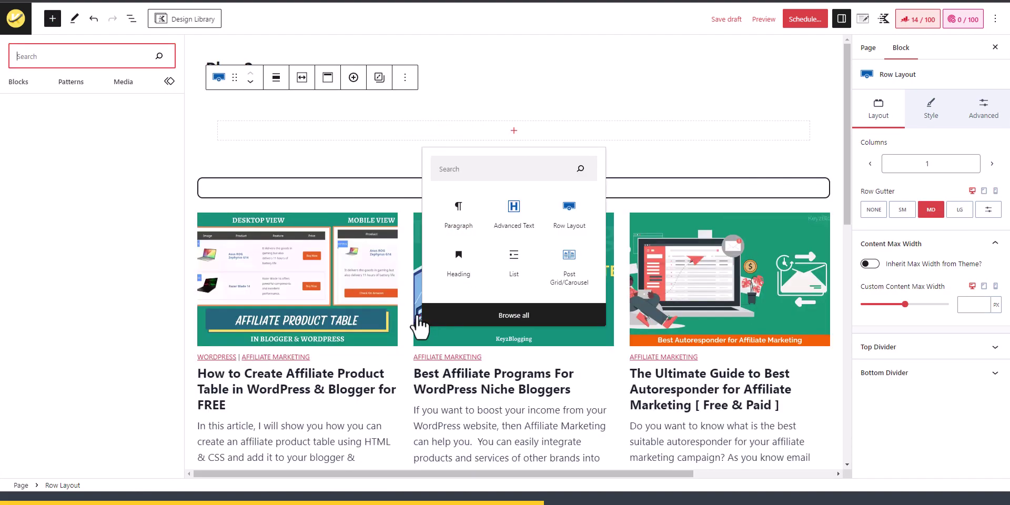
left_click(326, 132)
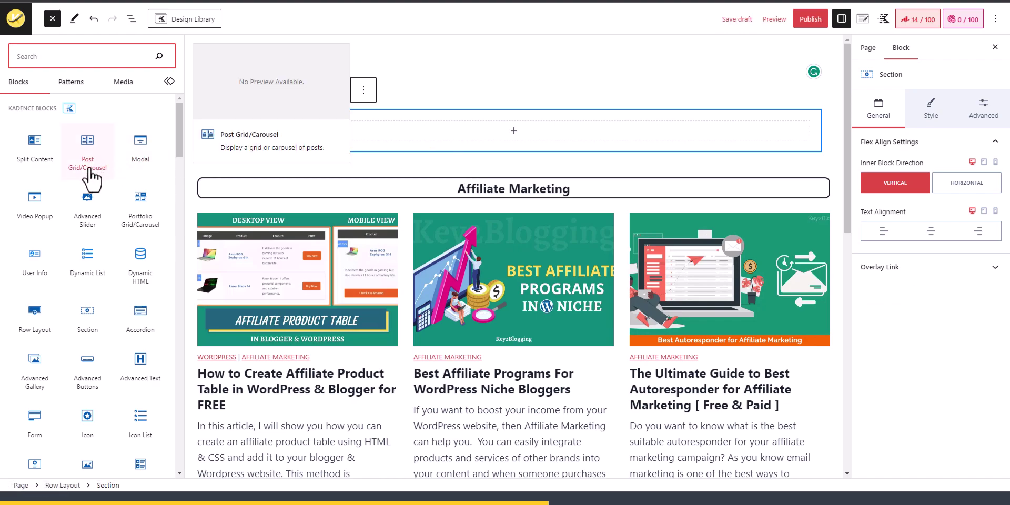
left_click(90, 158)
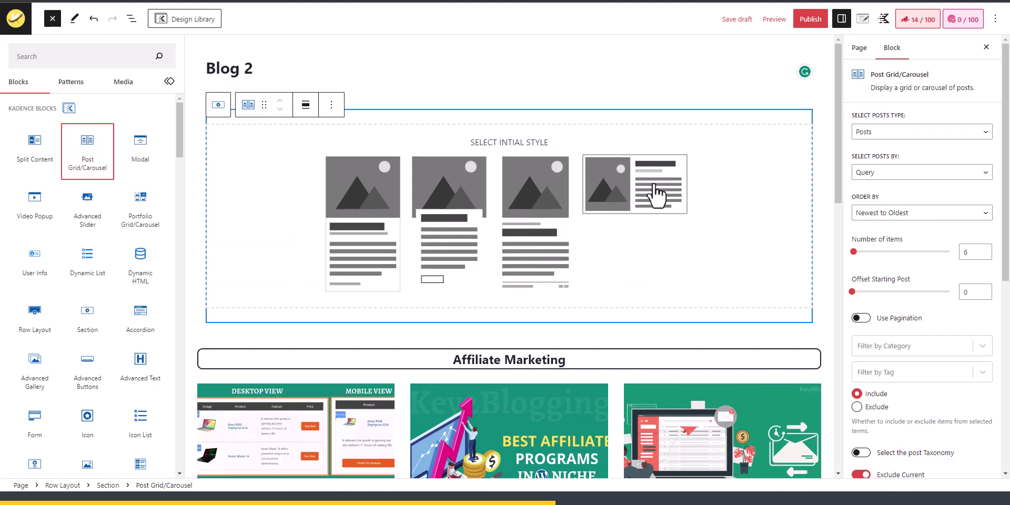
left_click(623, 205)
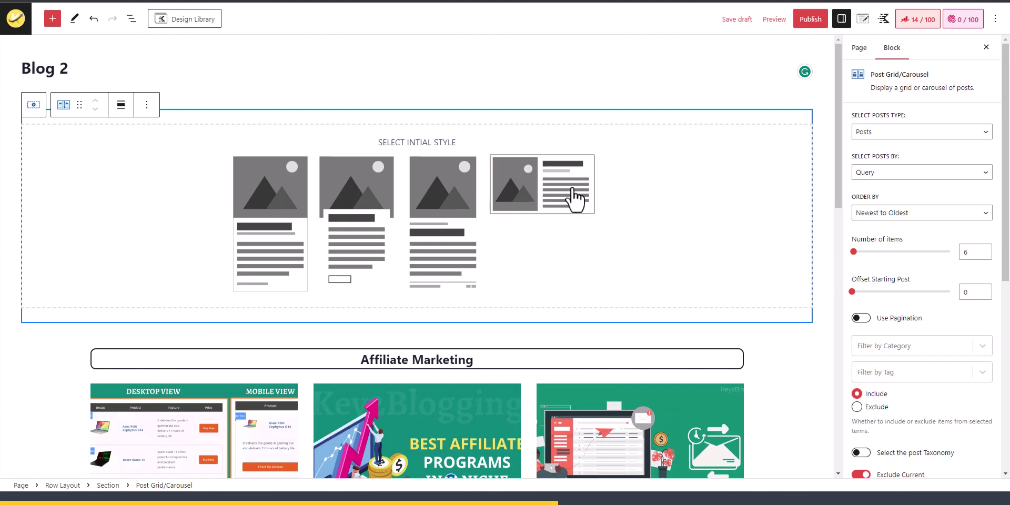
left_click(575, 198)
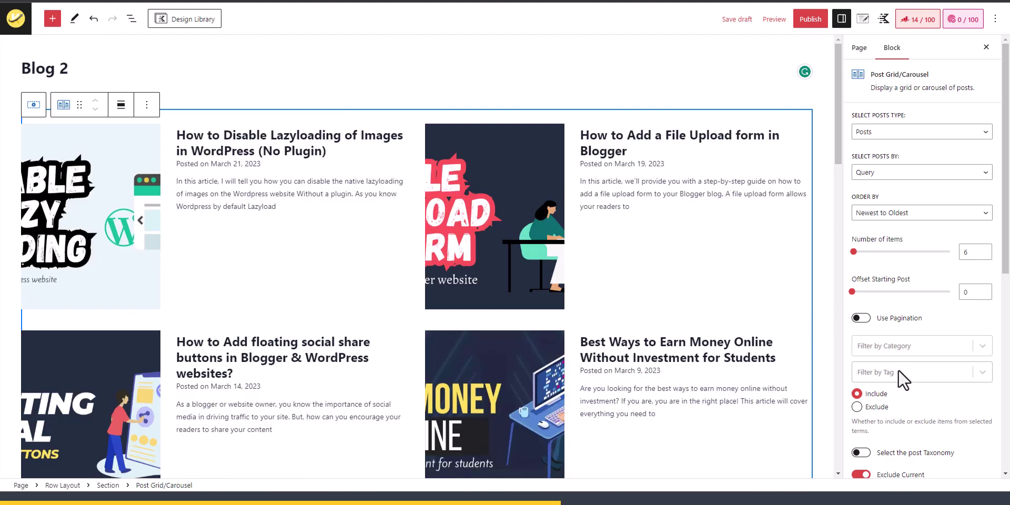
Set the new post grid's layout to 1 column.
scroll(899, 378, "down", 6)
left_click(905, 270)
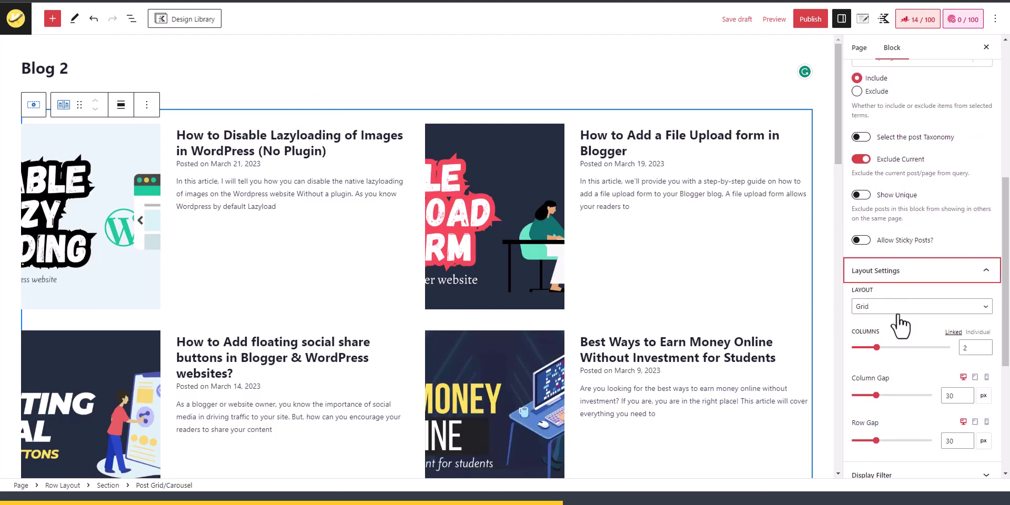
scroll(899, 326, "down", 2)
left_click_drag(875, 243, 855, 246)
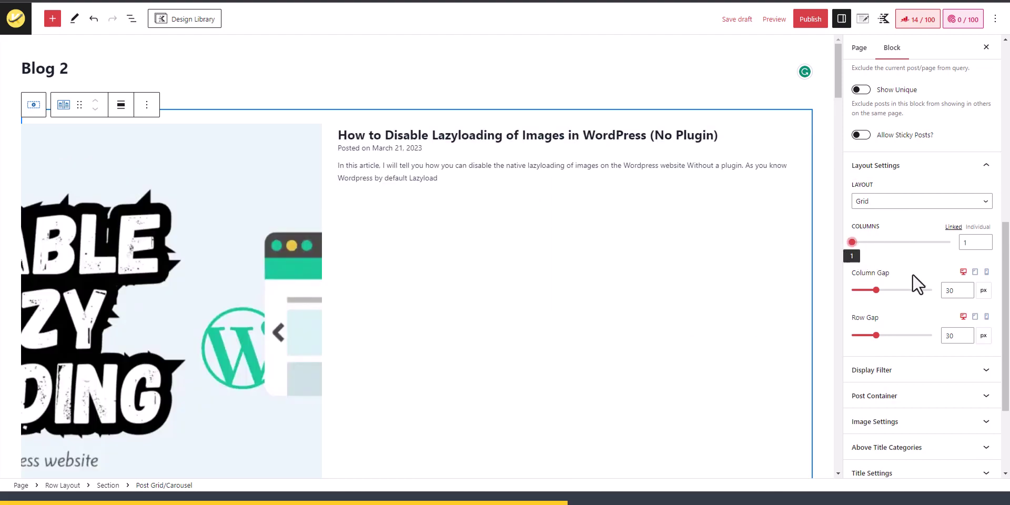
left_click(917, 169)
Set the image ratio of the new post grid to Landscape 16:9.
scroll(915, 238, "up", 7)
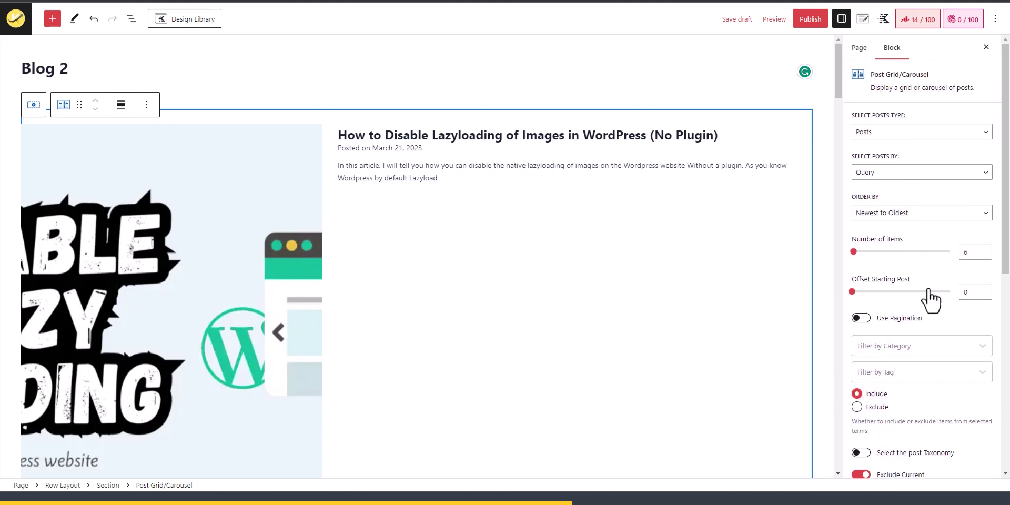
scroll(924, 298, "down", 7)
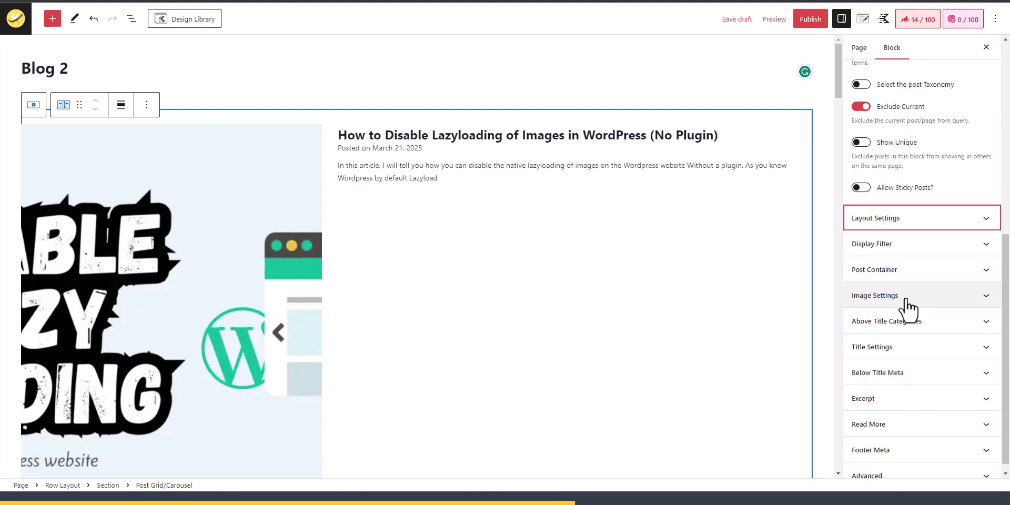
left_click(911, 294)
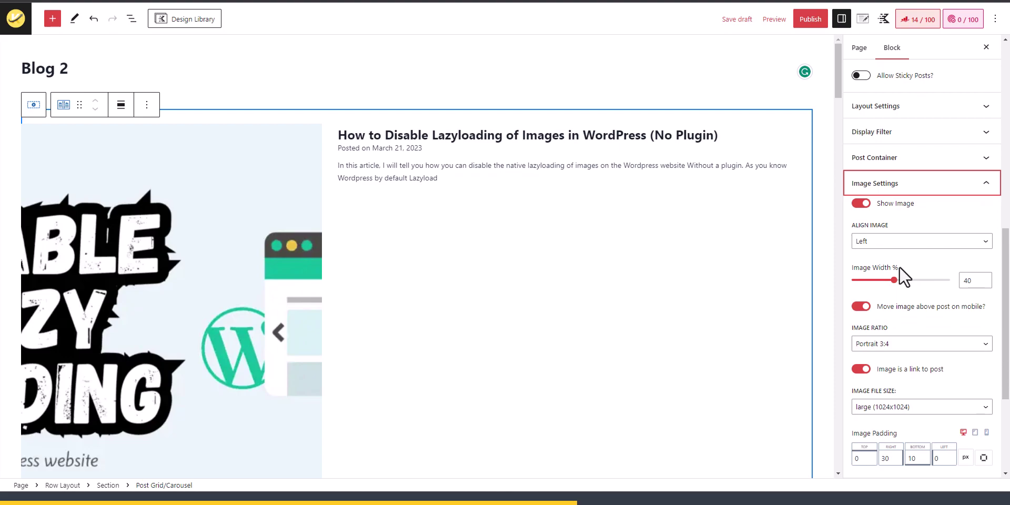
left_click(894, 345)
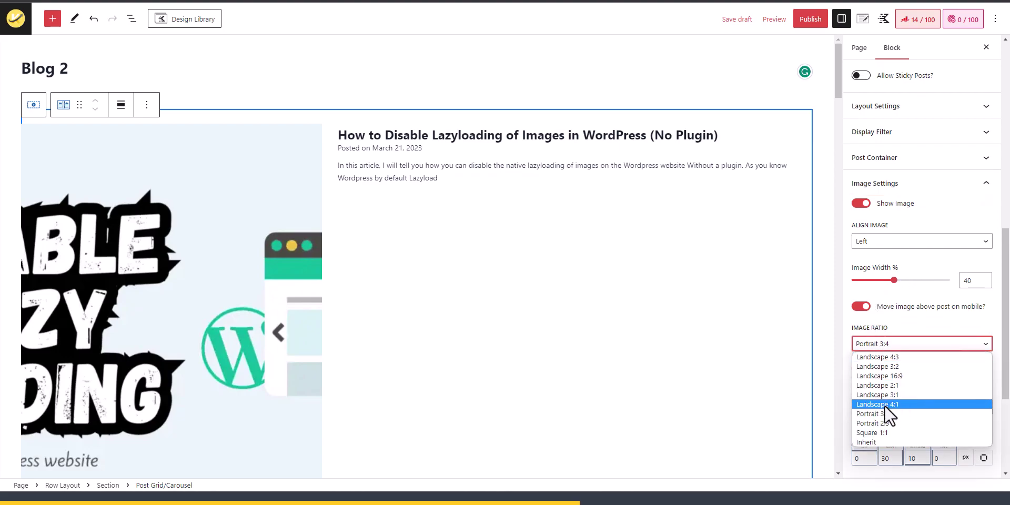
left_click(917, 376)
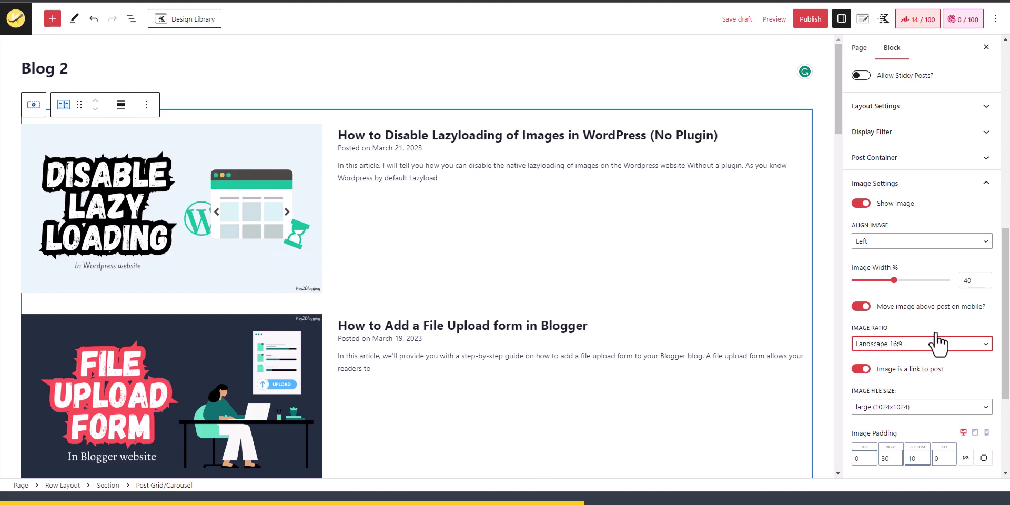
scroll(926, 351, "down", 1)
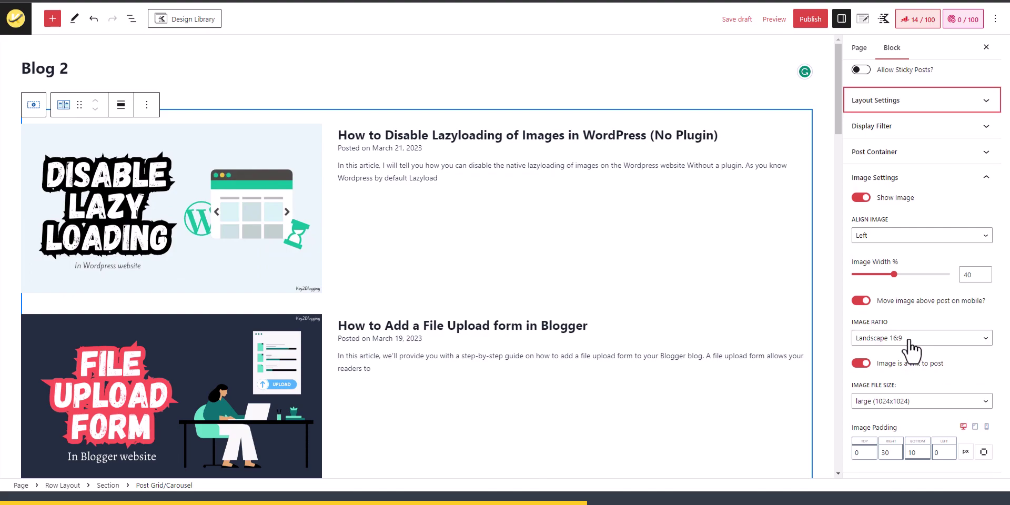
left_click(934, 185)
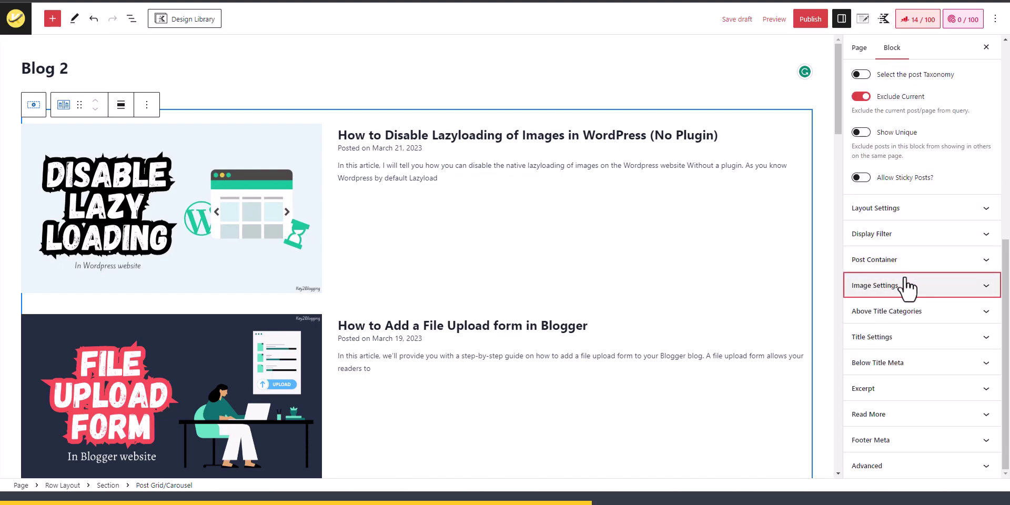
Enable the display filter on the new post grid with the Categories taxonomy and the Blogging term.
left_click(897, 237)
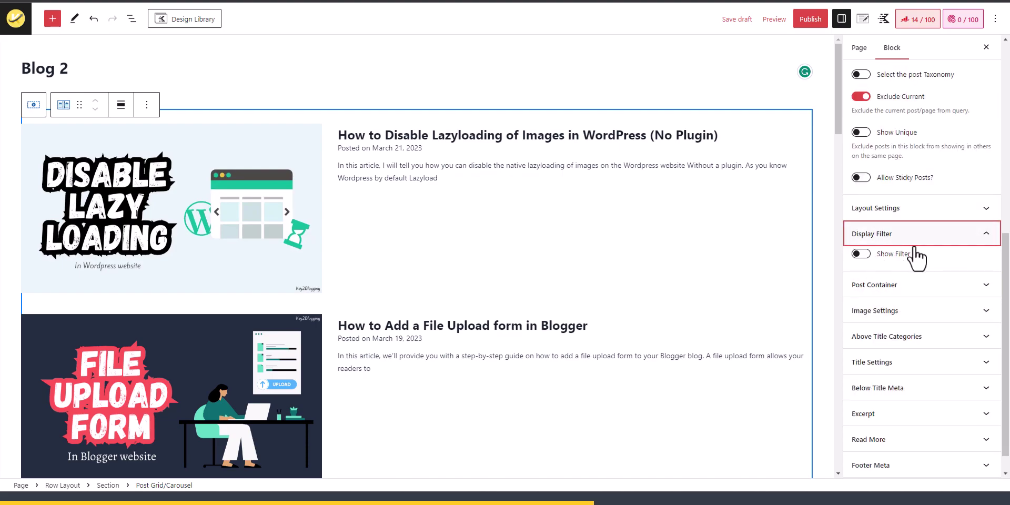
left_click(860, 253)
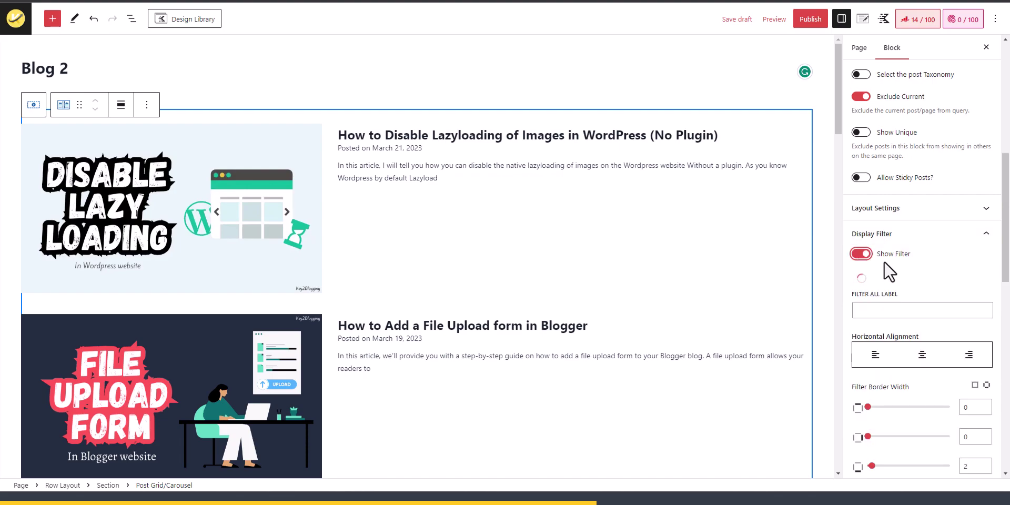
left_click(895, 300)
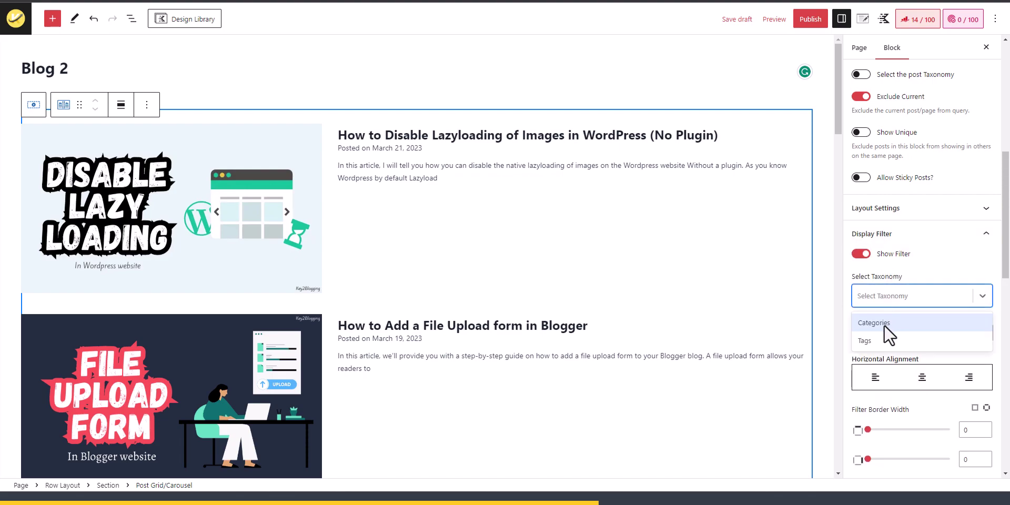
left_click(884, 323)
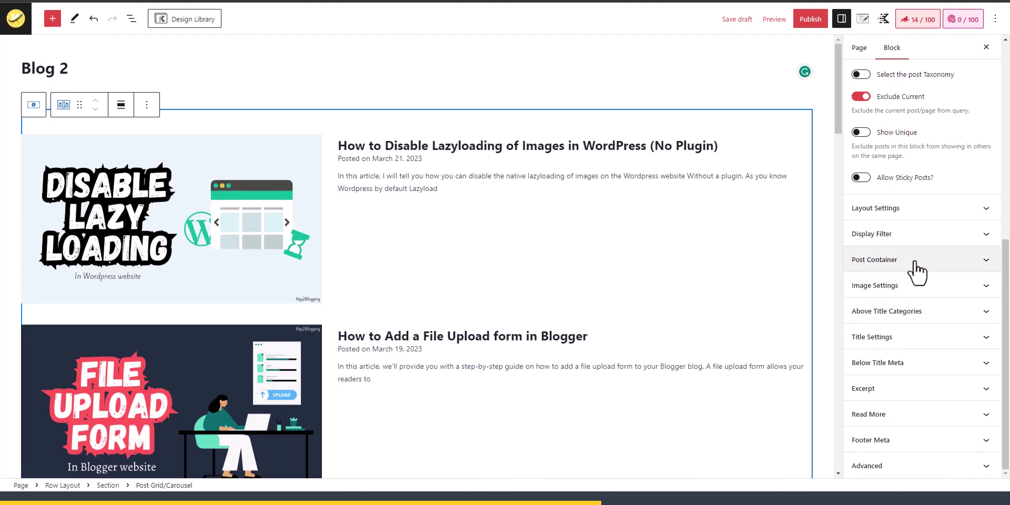
left_click(907, 238)
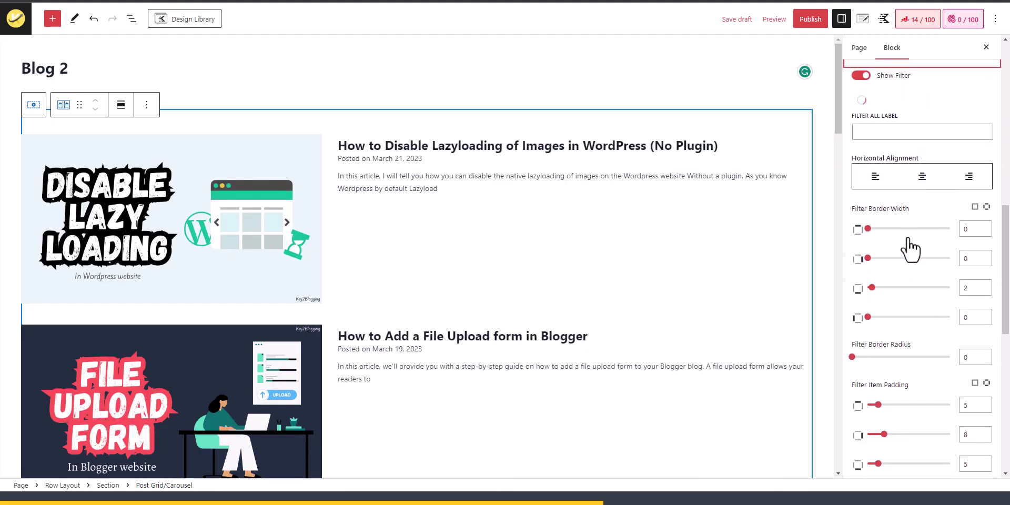
left_click(889, 140)
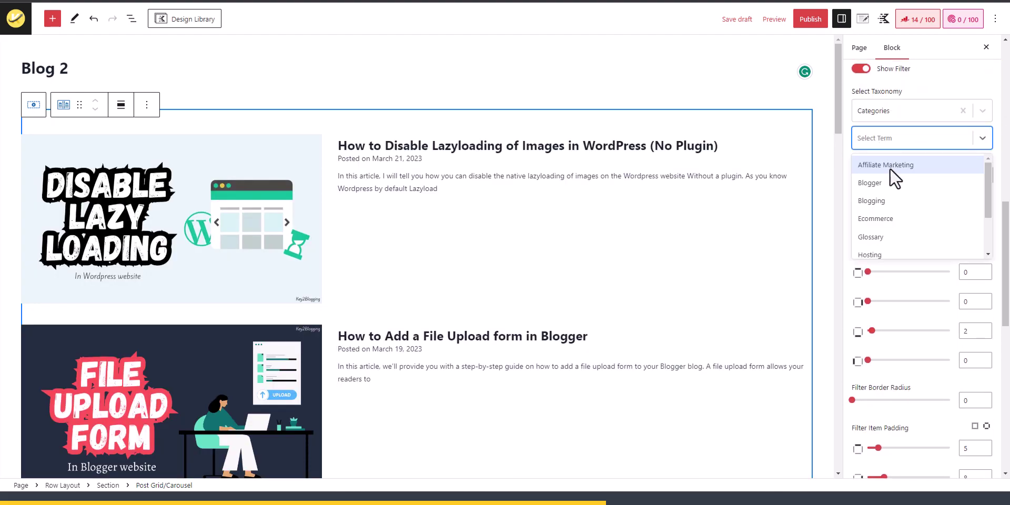
left_click(882, 199)
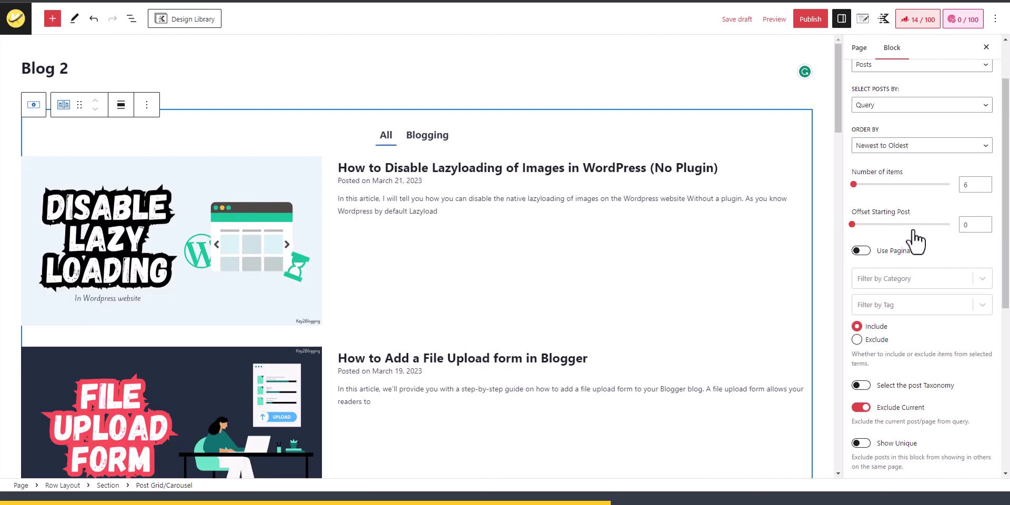
Add Blogger as another category term in the new post grid's display filter.
scroll(909, 316, "down", 6)
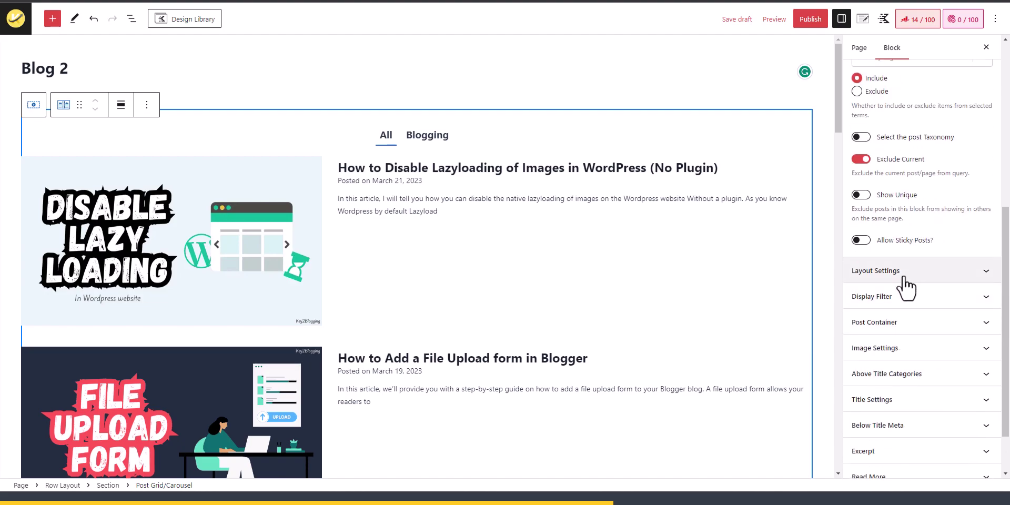
left_click(902, 295)
scroll(910, 252, "down", 5)
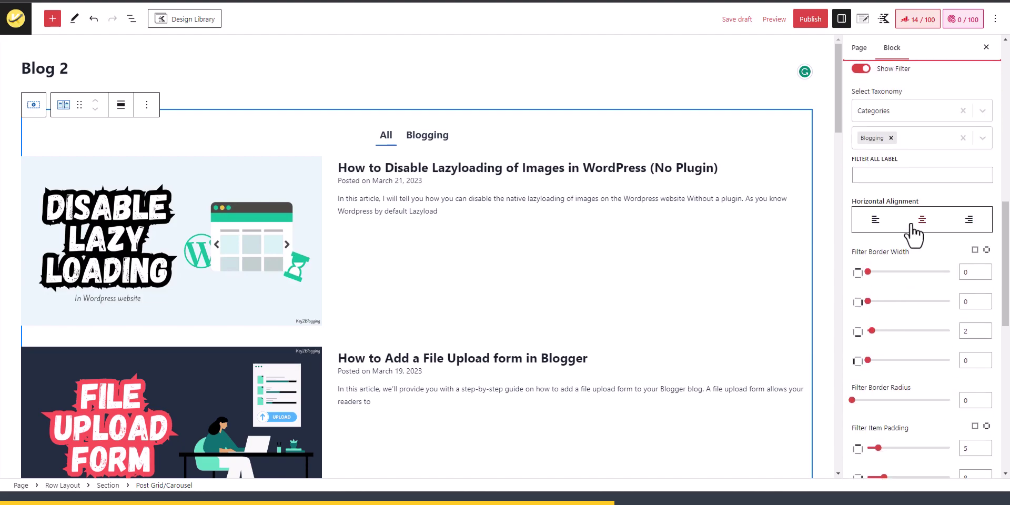
left_click(913, 142)
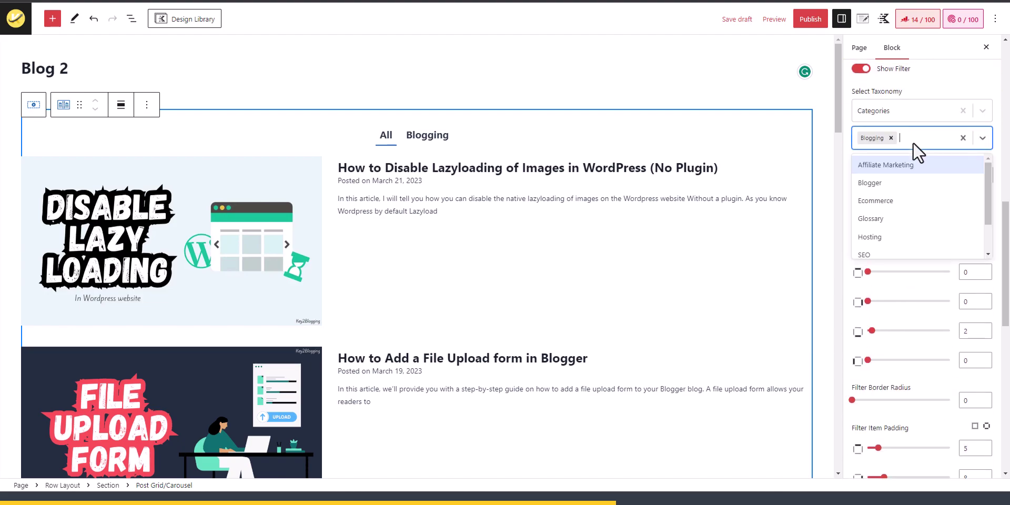
left_click(893, 187)
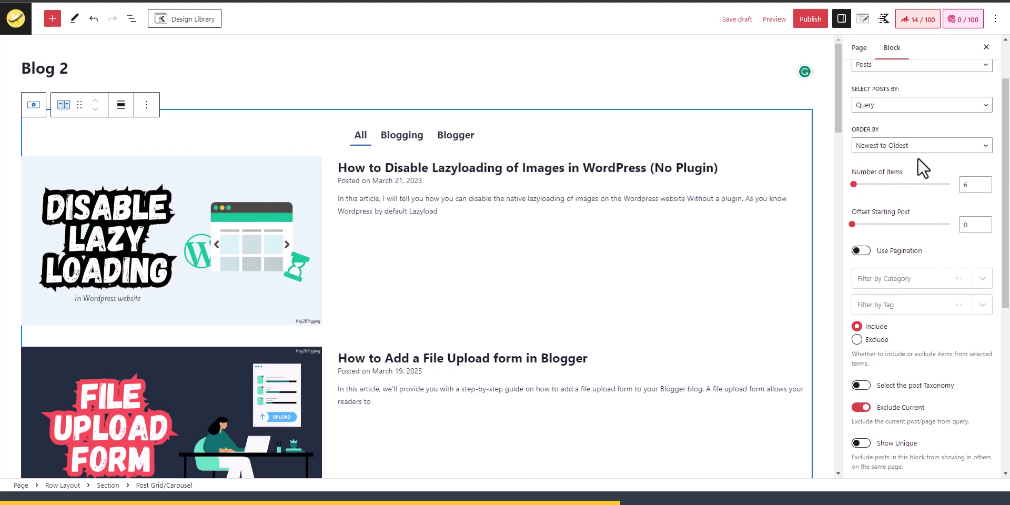
scroll(899, 339, "down", 10)
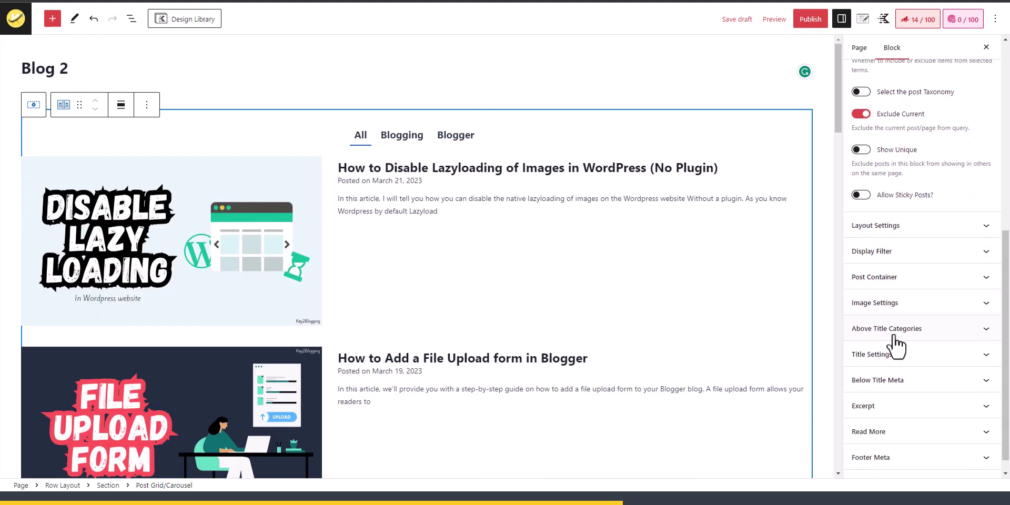
Add WordPress as another category term in the new post grid's display filter.
left_click(916, 243)
scroll(919, 226, "down", 4)
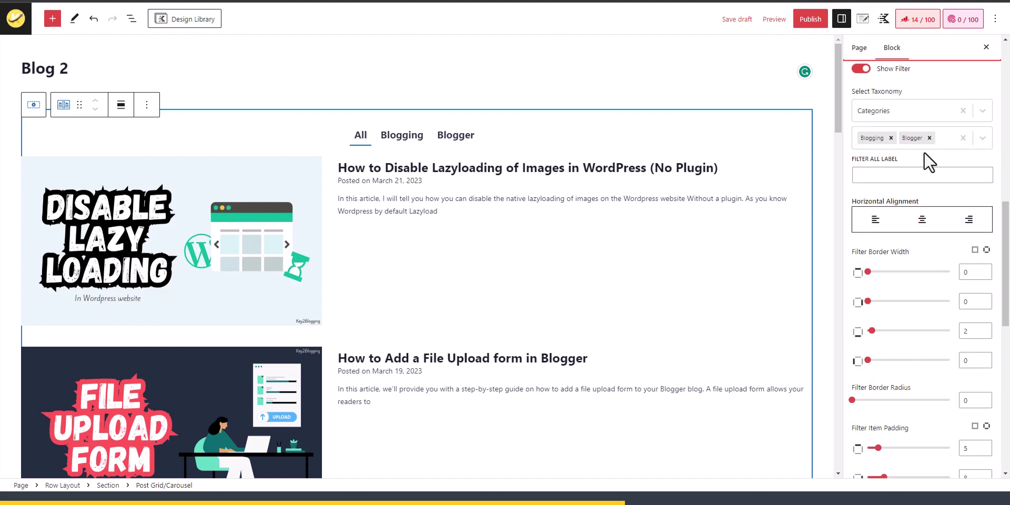
left_click(945, 145)
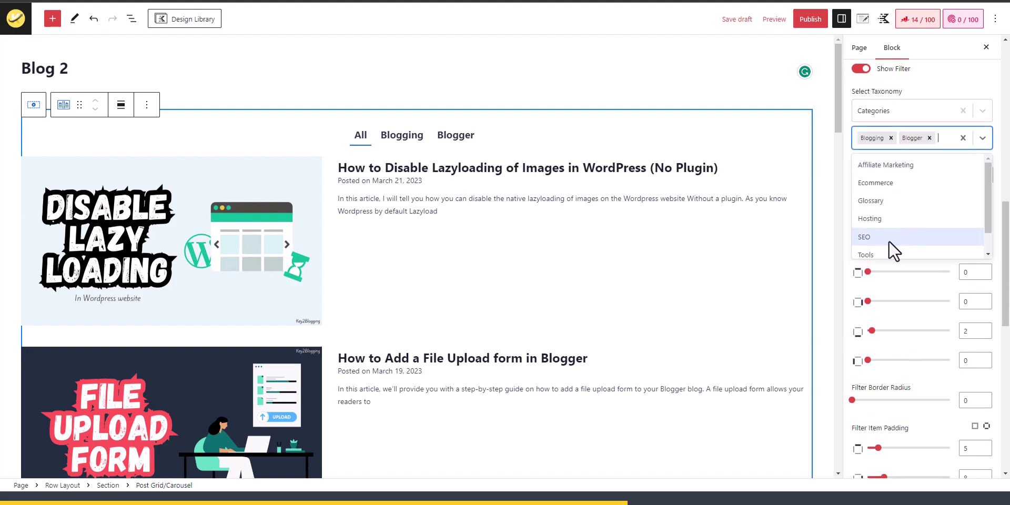
scroll(891, 241, "down", 1)
scroll(903, 215, "up", 1)
scroll(902, 211, "down", 1)
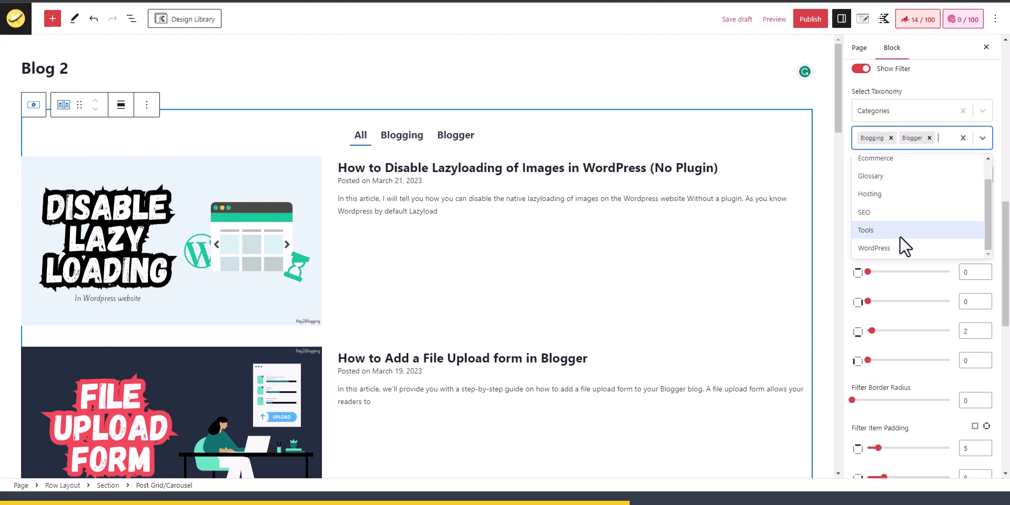
left_click(892, 247)
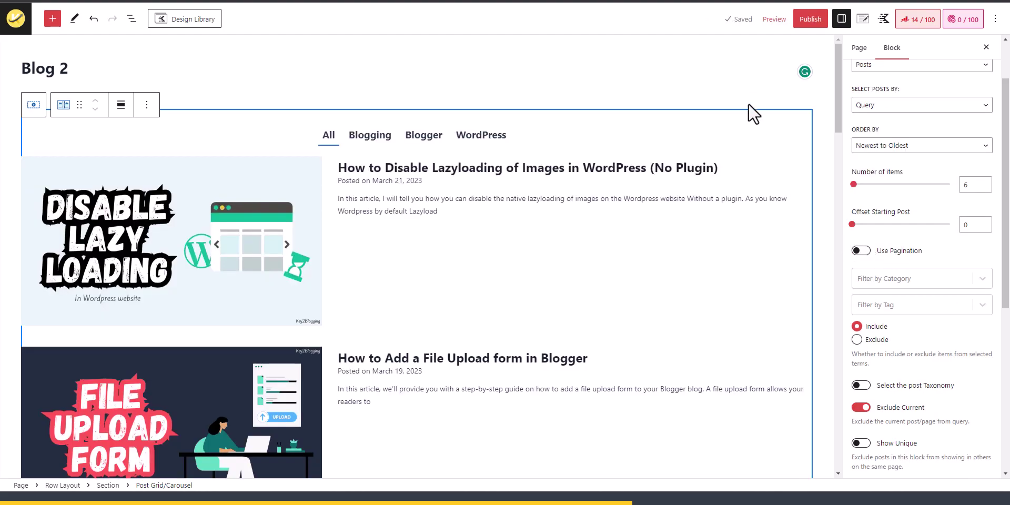
Preview the page in a new tab, check the Blogging, Blogger, WordPress and All filters, and close the preview.
left_click(772, 26)
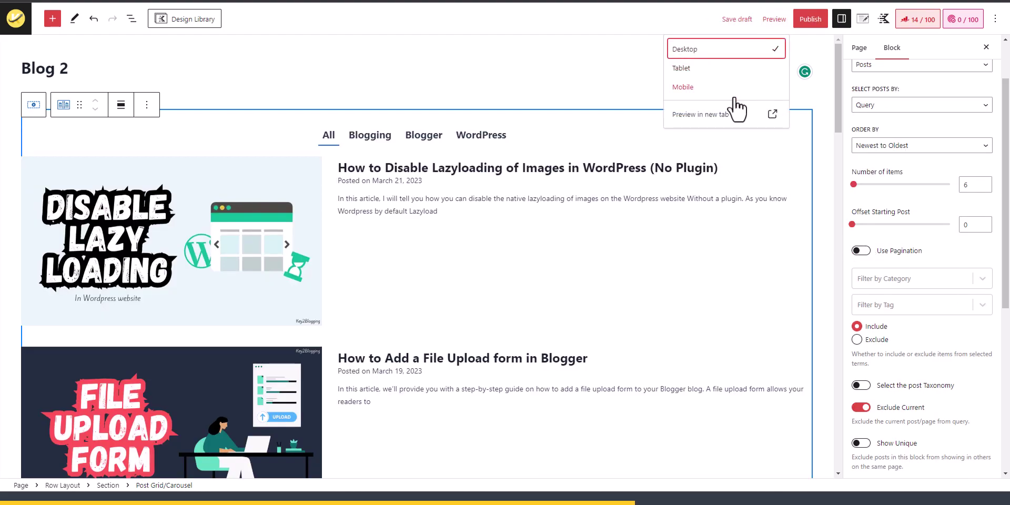
left_click(705, 112)
scroll(574, 205, "down", 2)
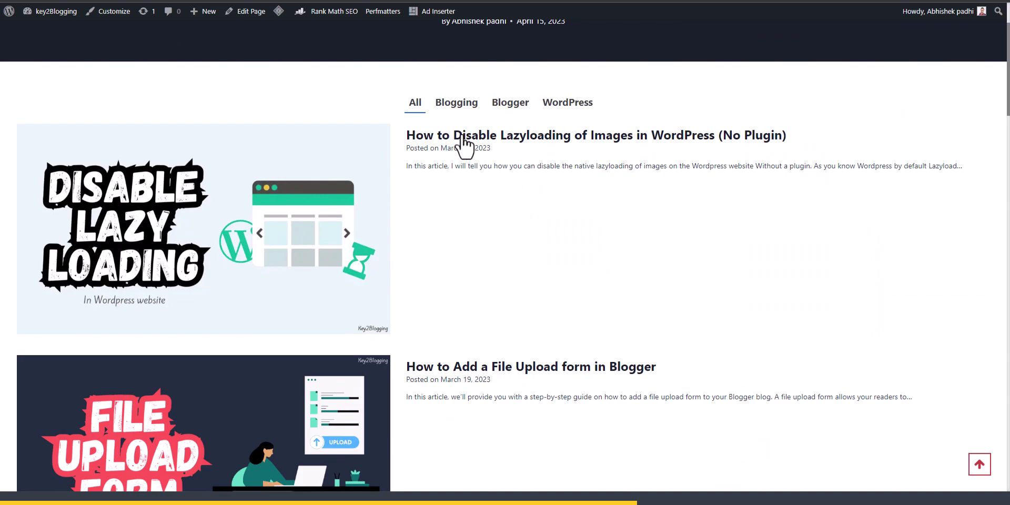
left_click(457, 110)
left_click(510, 108)
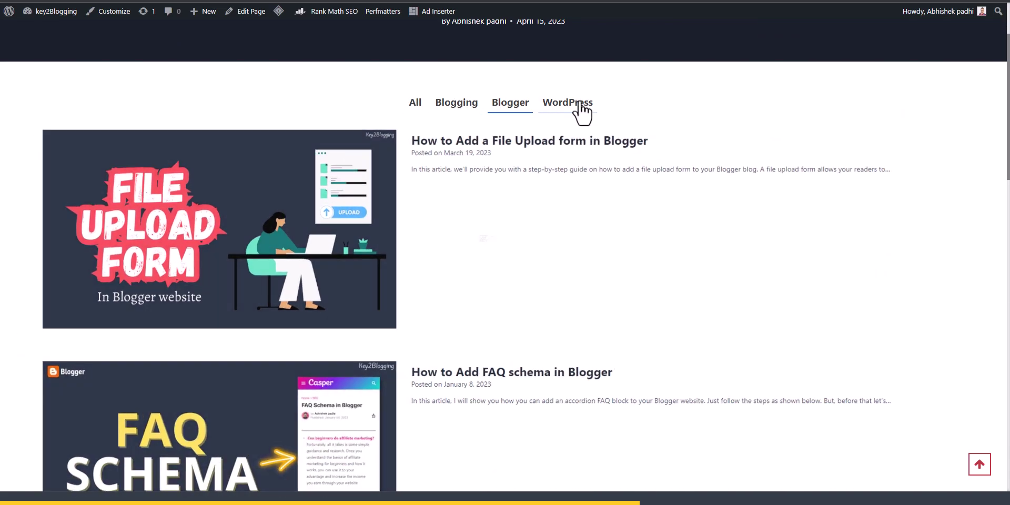
left_click(574, 105)
left_click(416, 105)
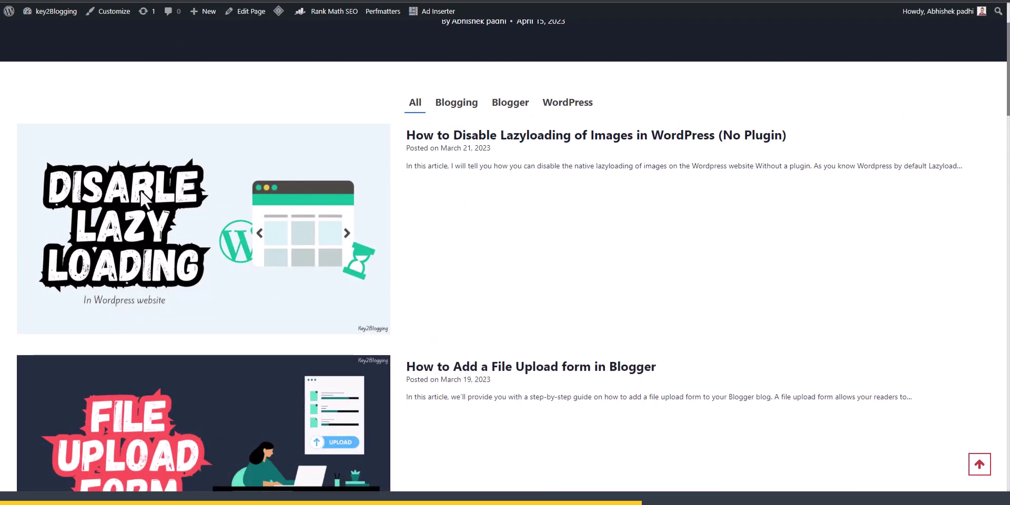
key("ctrl+w")
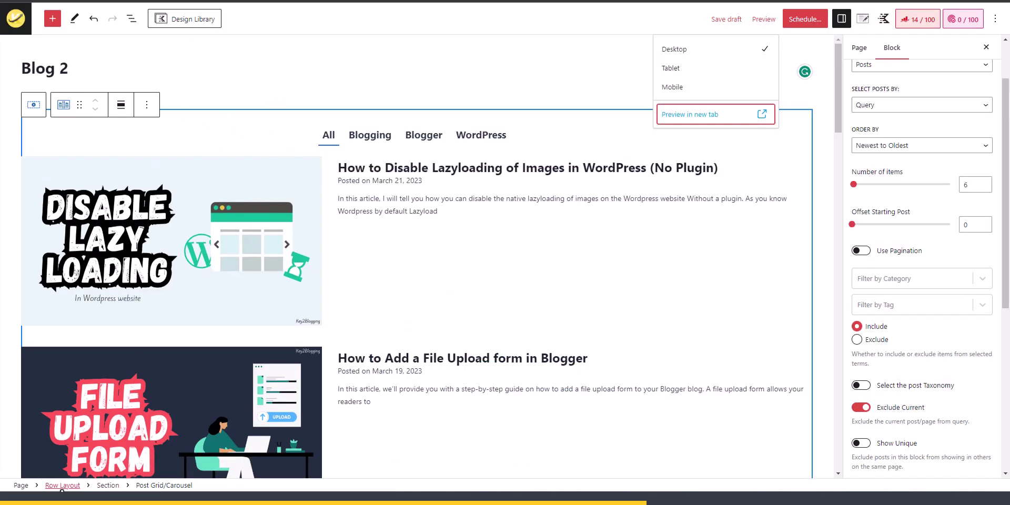
Make the row layout around the filterable post grid use the theme's content inner width.
left_click(62, 485)
left_click(117, 77)
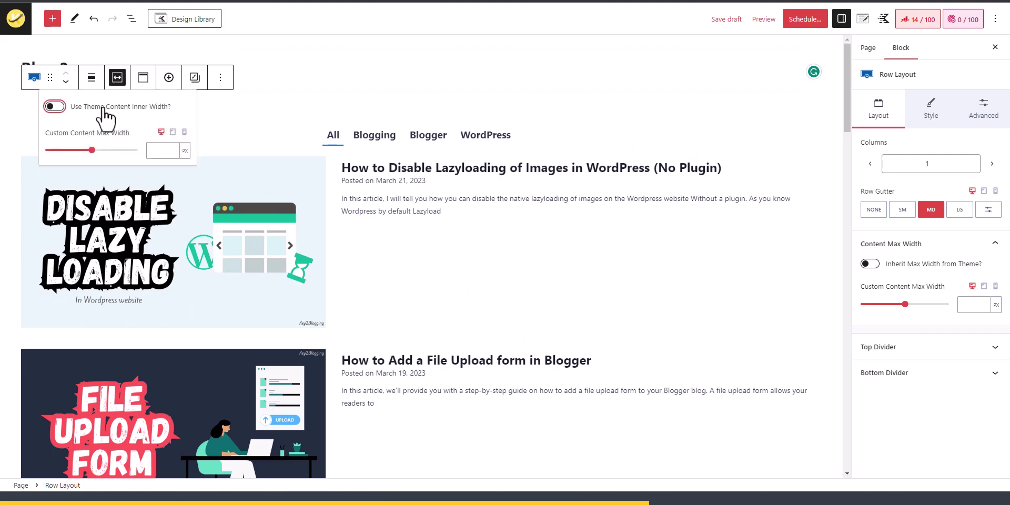
left_click(54, 106)
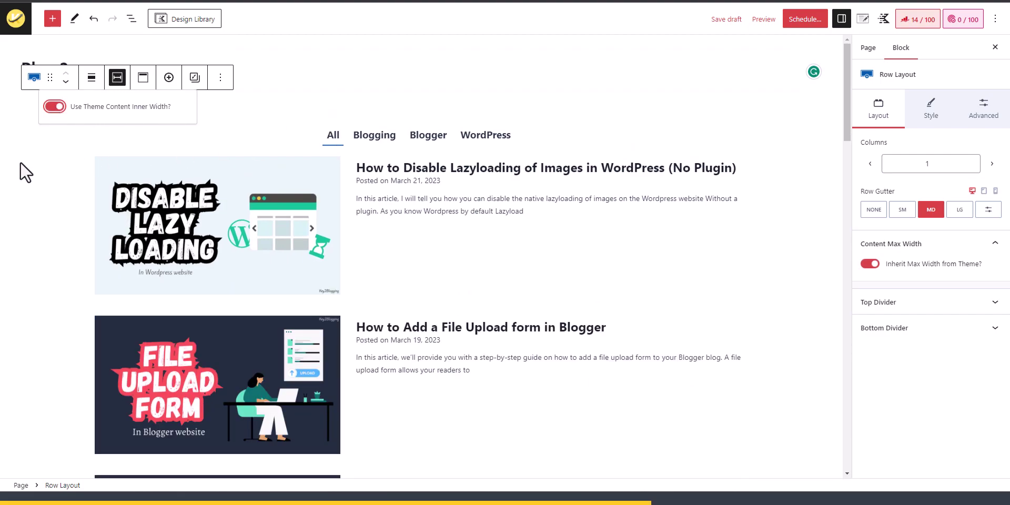
left_click(24, 171)
left_click(734, 108)
Set the alignment of the row layout around the filterable post grid to full width.
left_click(62, 486)
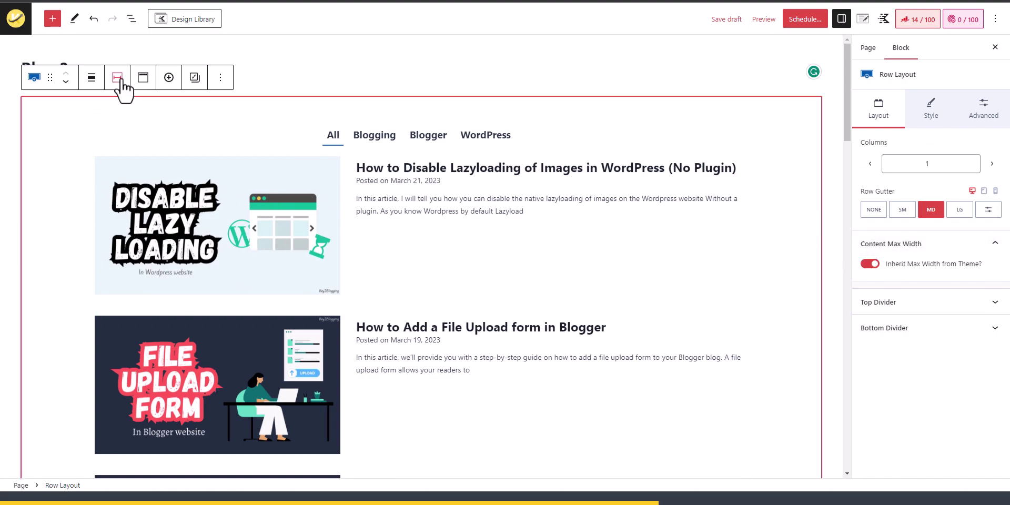
left_click(91, 79)
left_click(94, 168)
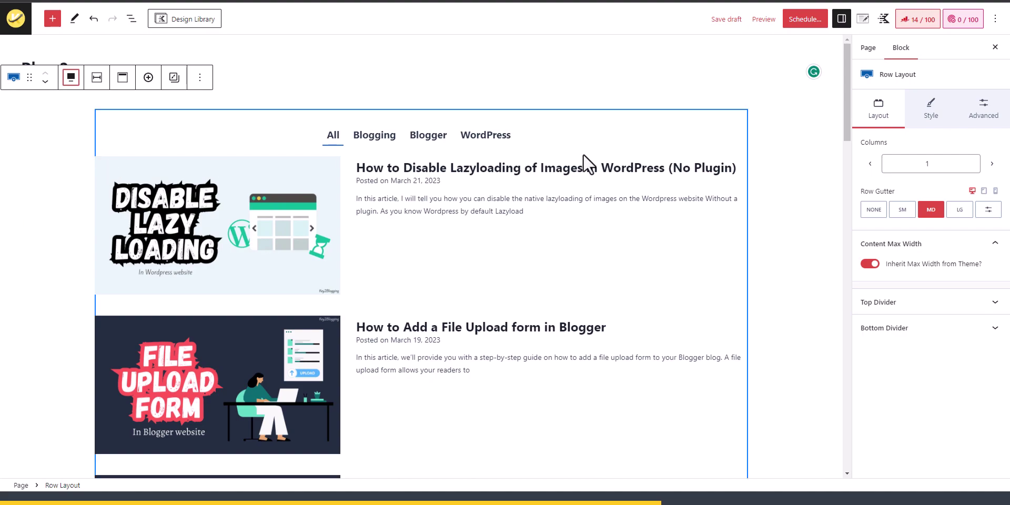
Give the full-width row layout a light lavender background color, hex D8D8F3.
left_click(931, 109)
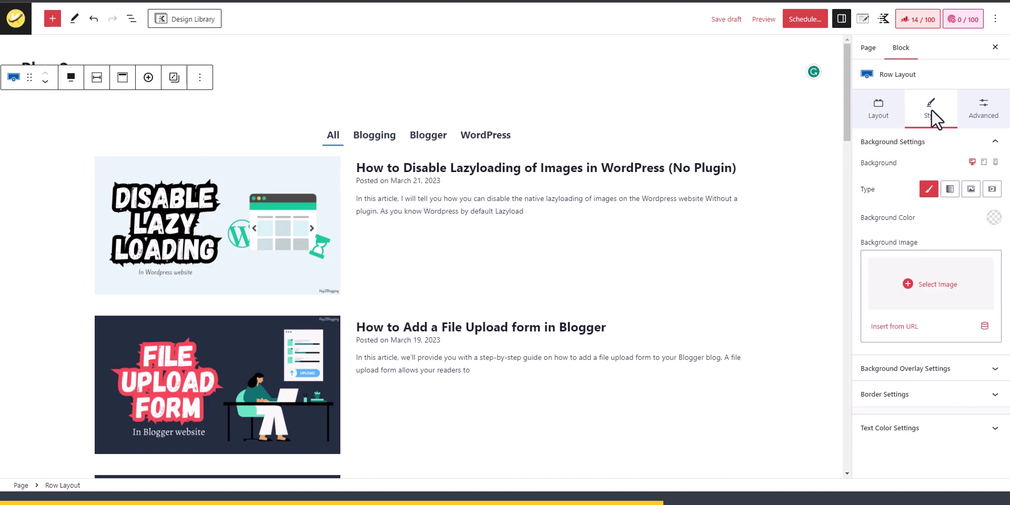
left_click(993, 218)
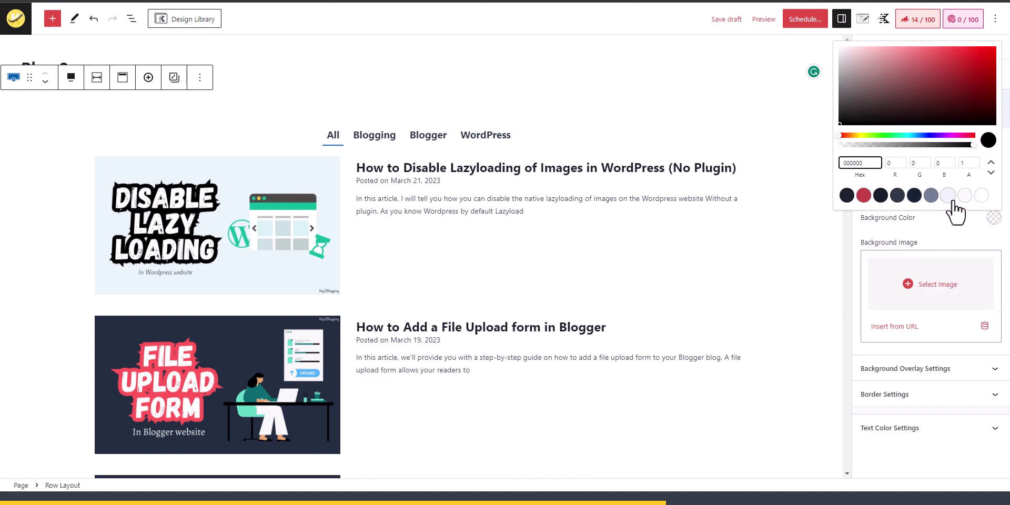
left_click(948, 196)
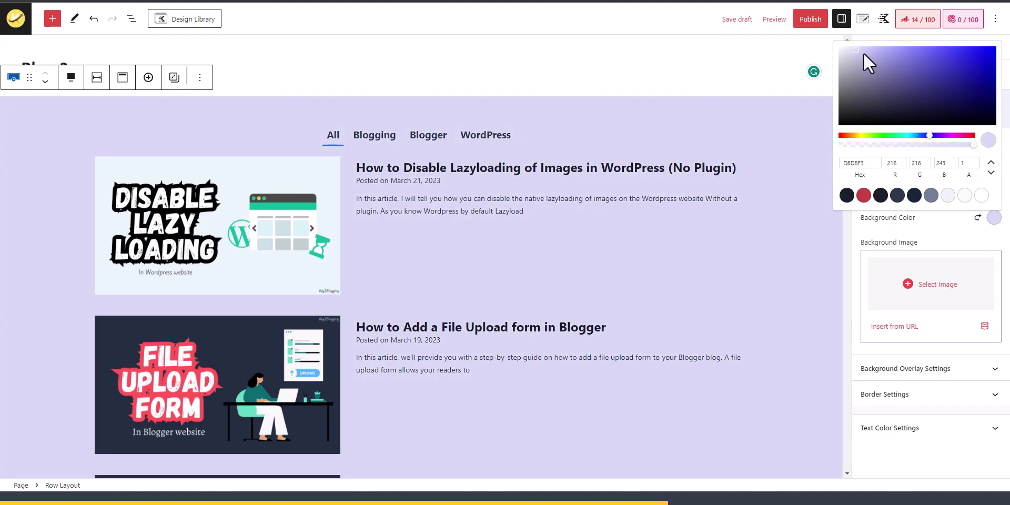
left_click(954, 243)
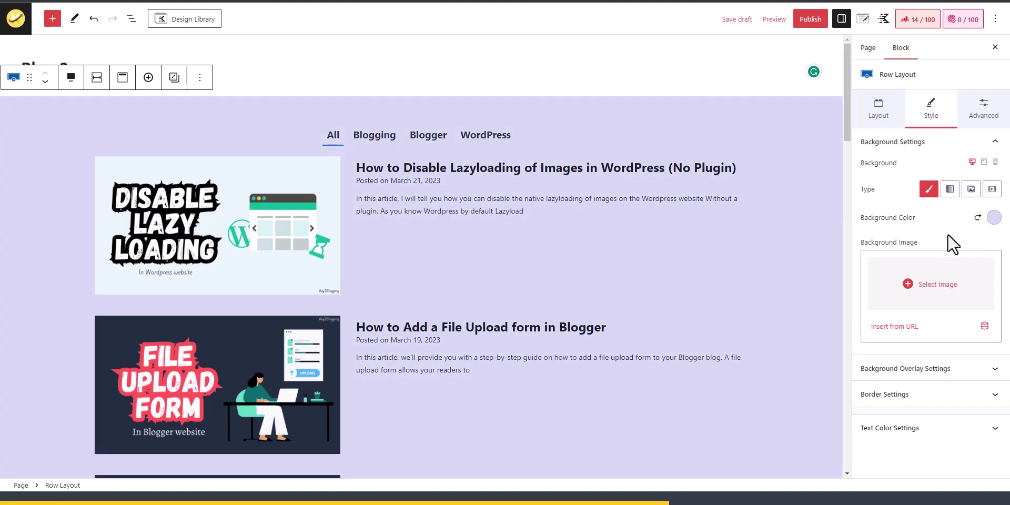
Preview the page in a new tab and check every category filter against the colored row background.
left_click(775, 19)
left_click(722, 119)
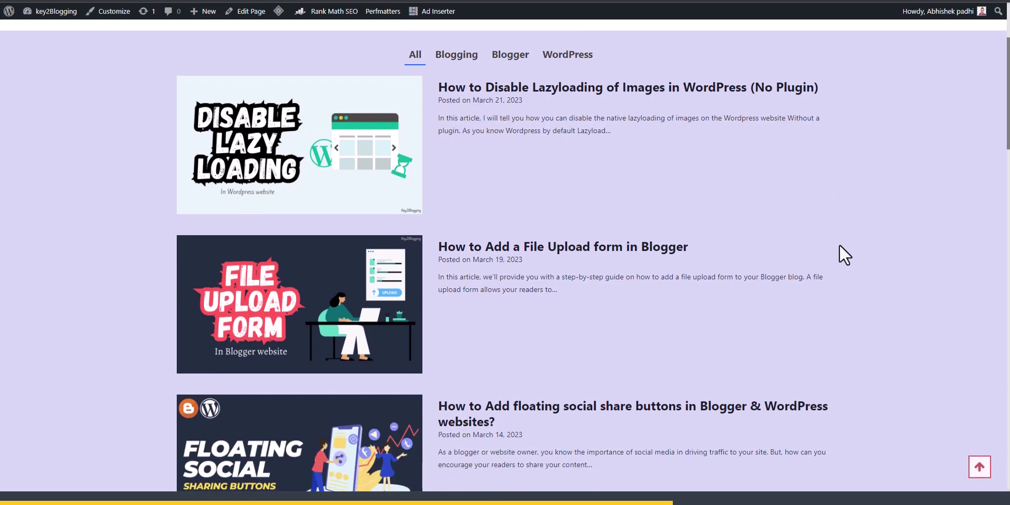
scroll(495, 195, "up", 1)
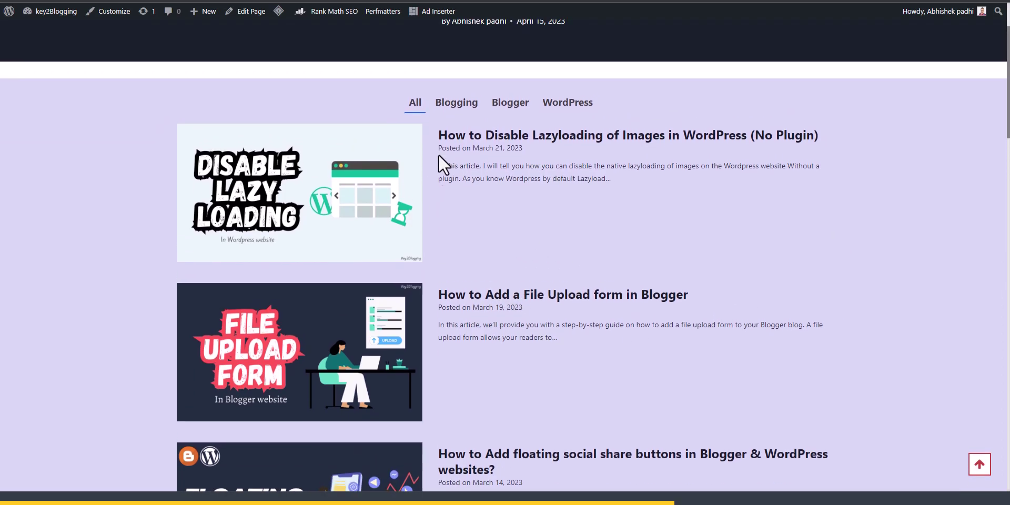
left_click(457, 105)
left_click(511, 105)
left_click(574, 105)
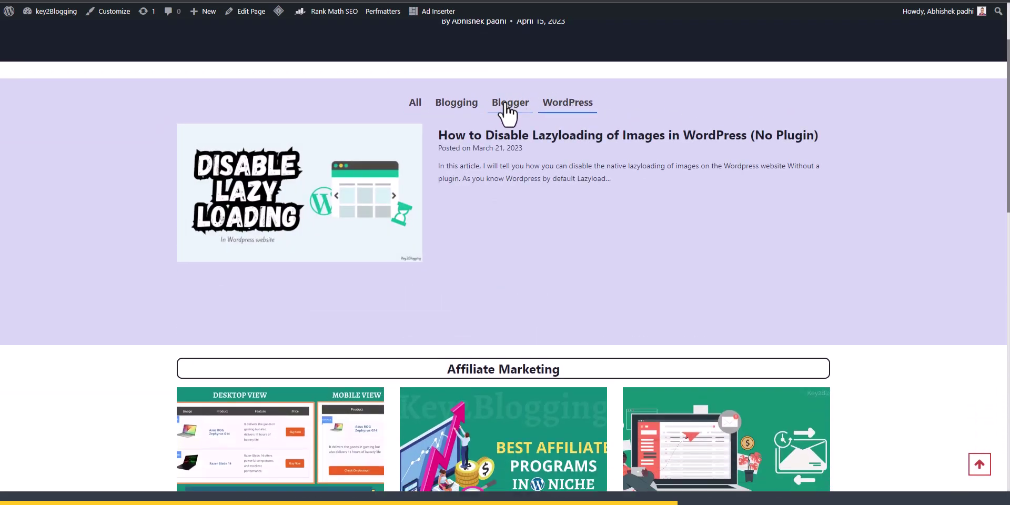
left_click(509, 107)
left_click(458, 107)
left_click(415, 105)
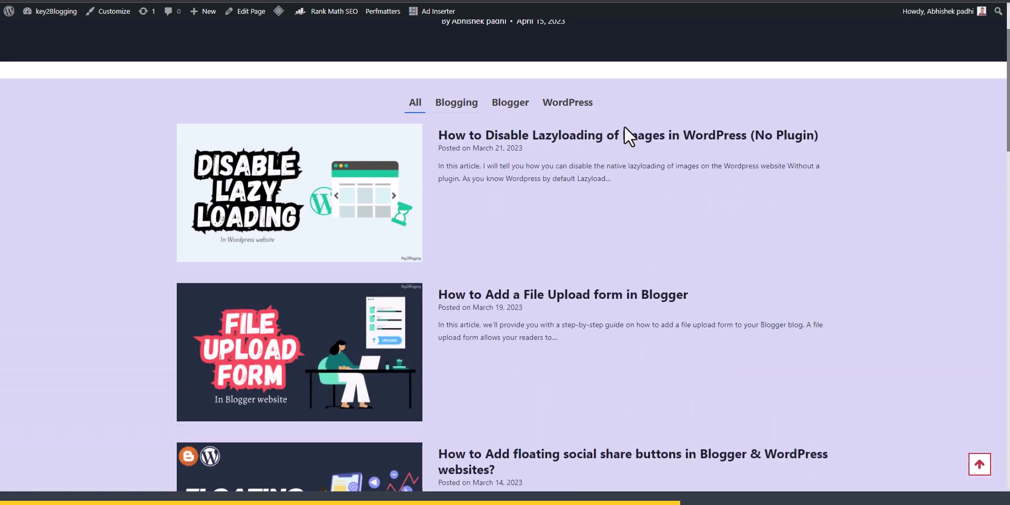
Review the previewed page from its header down to the Affiliate Marketing section and close the preview.
scroll(842, 253, "down", 4)
scroll(836, 253, "up", 3)
scroll(836, 253, "up", 3)
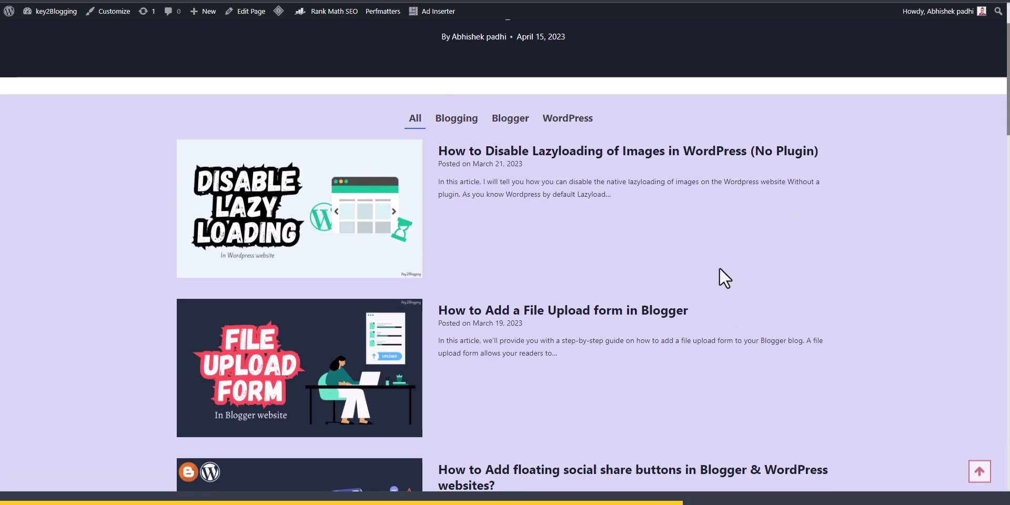
scroll(721, 277, "down", 15)
scroll(570, 352, "up", 15)
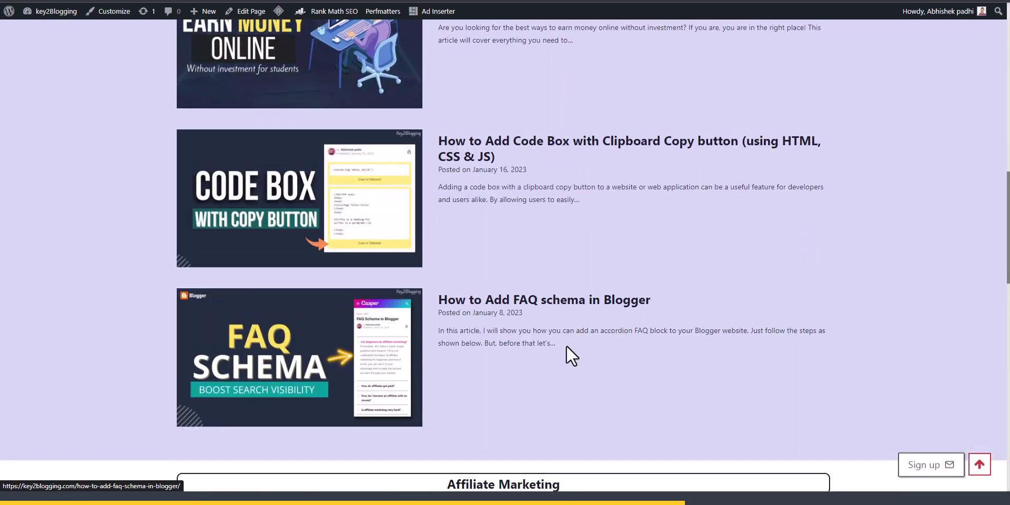
scroll(617, 305, "up", 3)
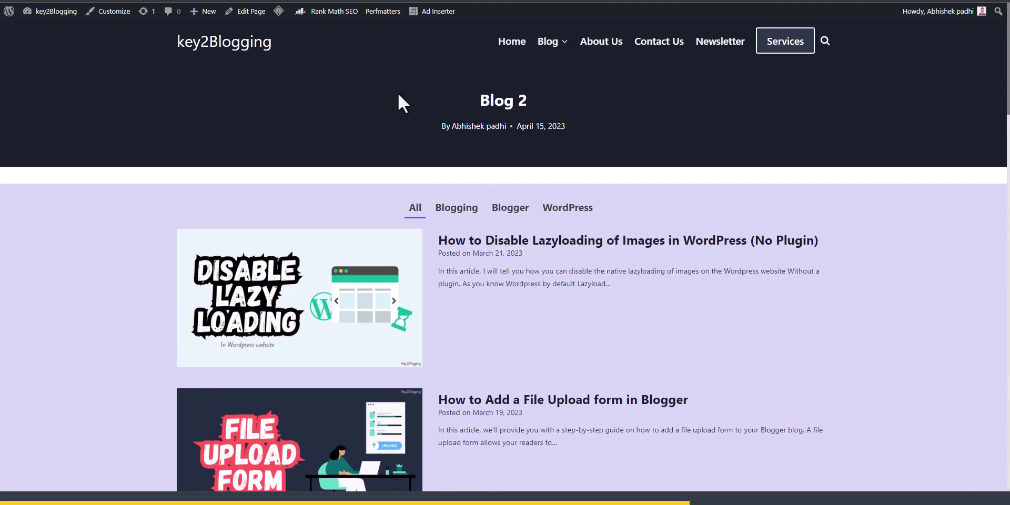
key("ctrl+w")
Set the number of items in the filterable post grid to 10.
left_click(654, 253)
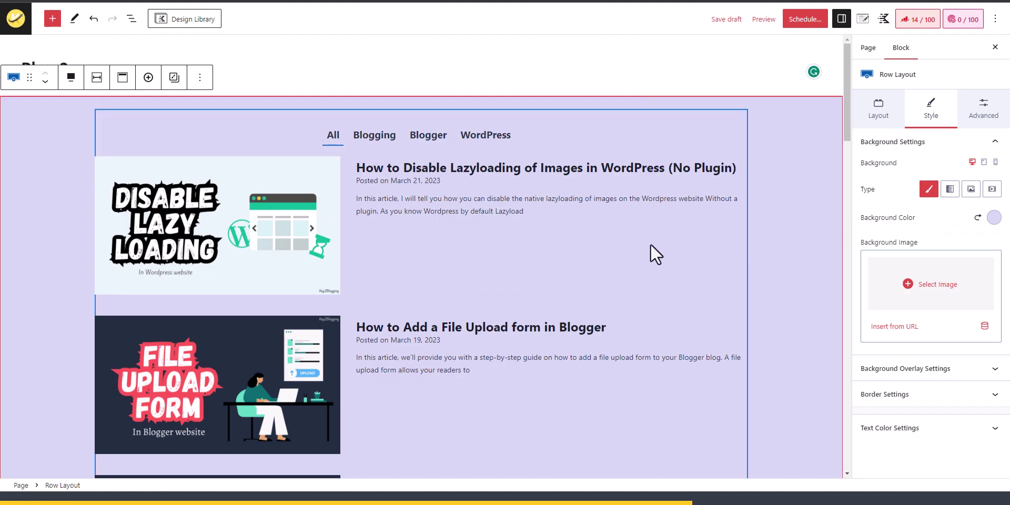
left_click(655, 254)
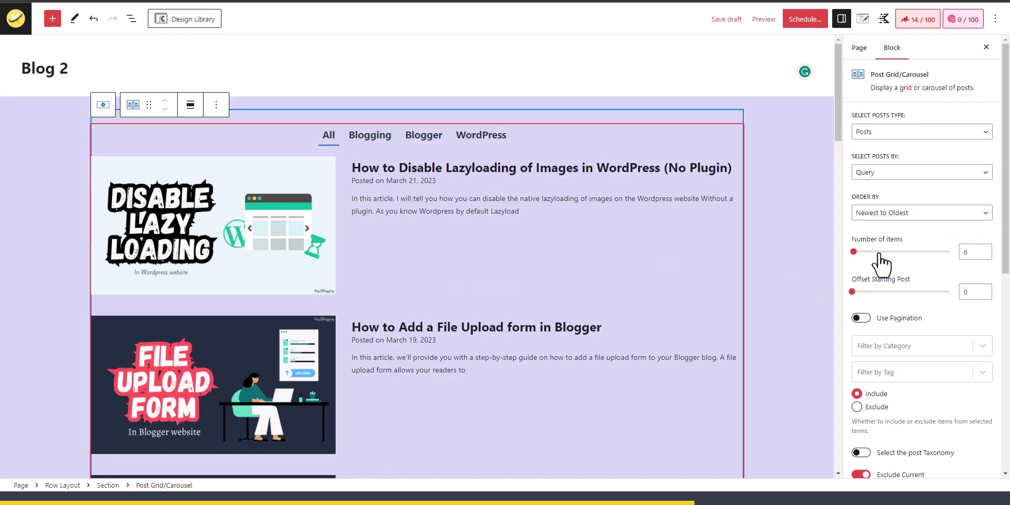
left_click(983, 250)
left_click(984, 250)
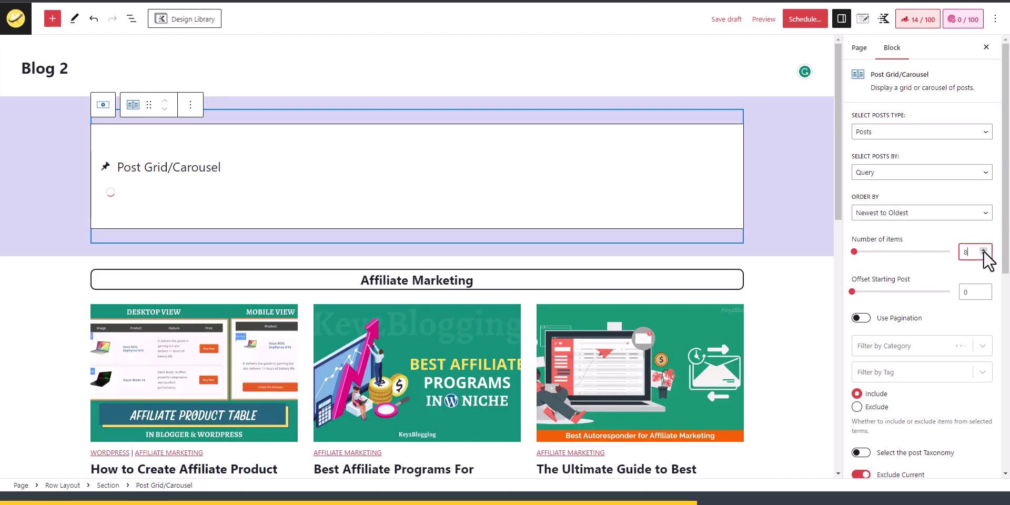
left_click(983, 250)
left_click(983, 250)
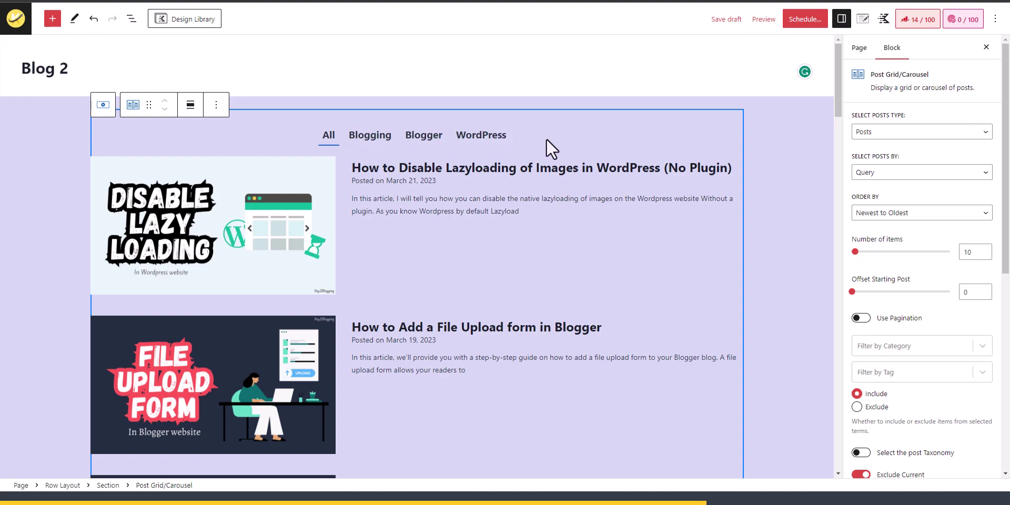
Try the pagination option on the filterable post grid.
left_click(863, 319)
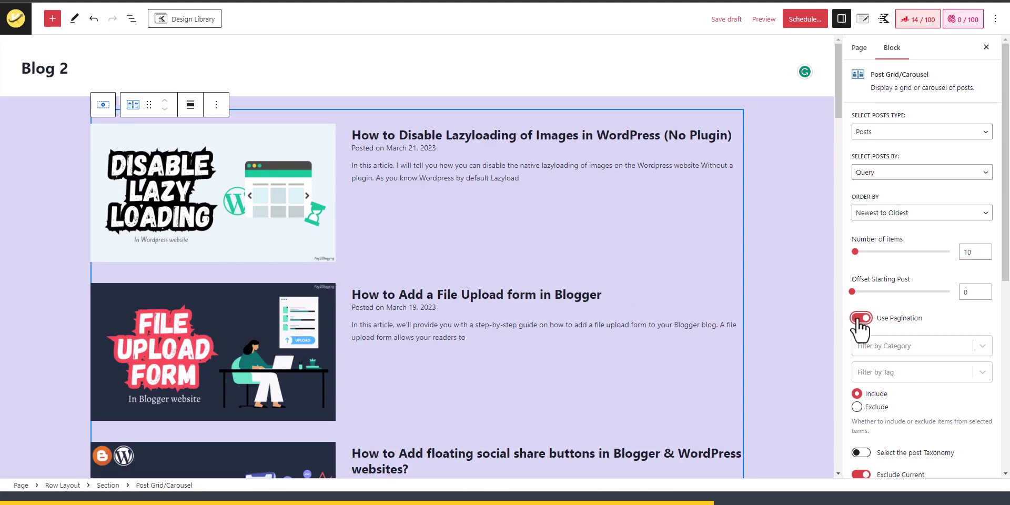
left_click(861, 318)
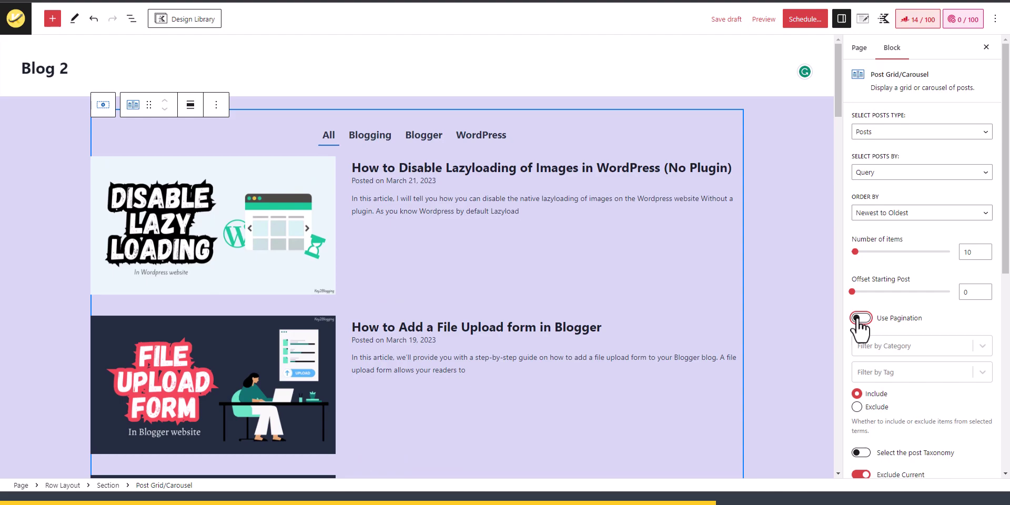
left_click(927, 321)
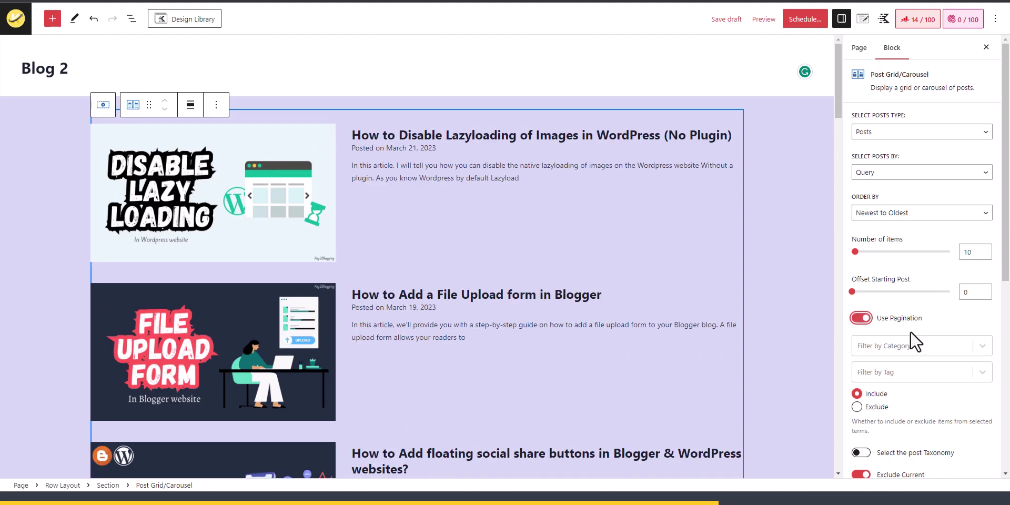
Examine the page in the editor from the filterable post list down to the SEO post grid.
left_click(753, 281)
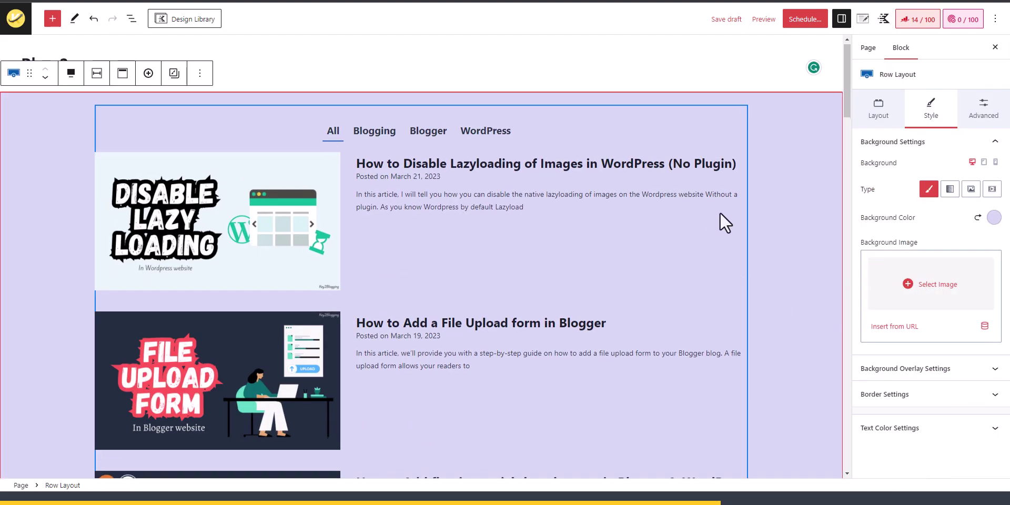
scroll(721, 219, "down", 6)
scroll(719, 222, "down", 20)
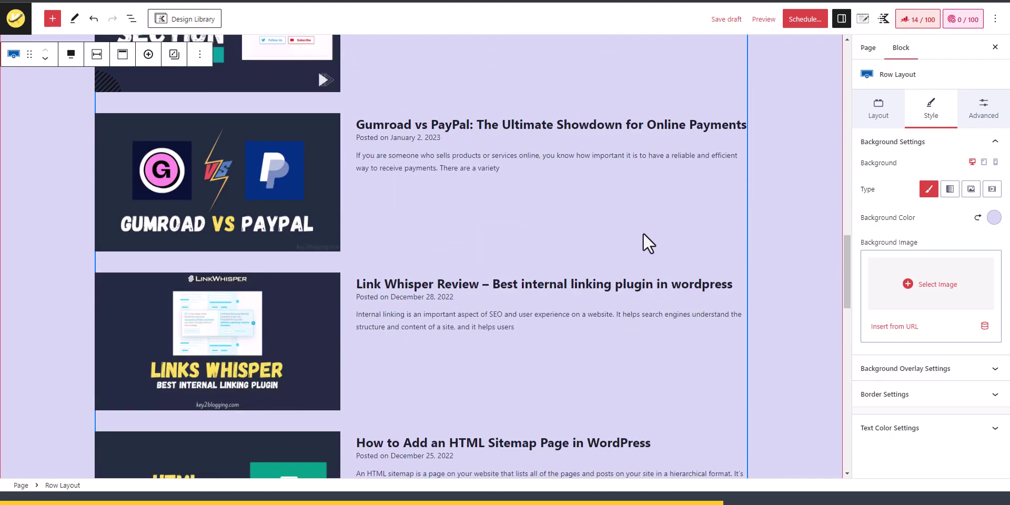
scroll(526, 274, "down", 3)
scroll(579, 284, "up", 2)
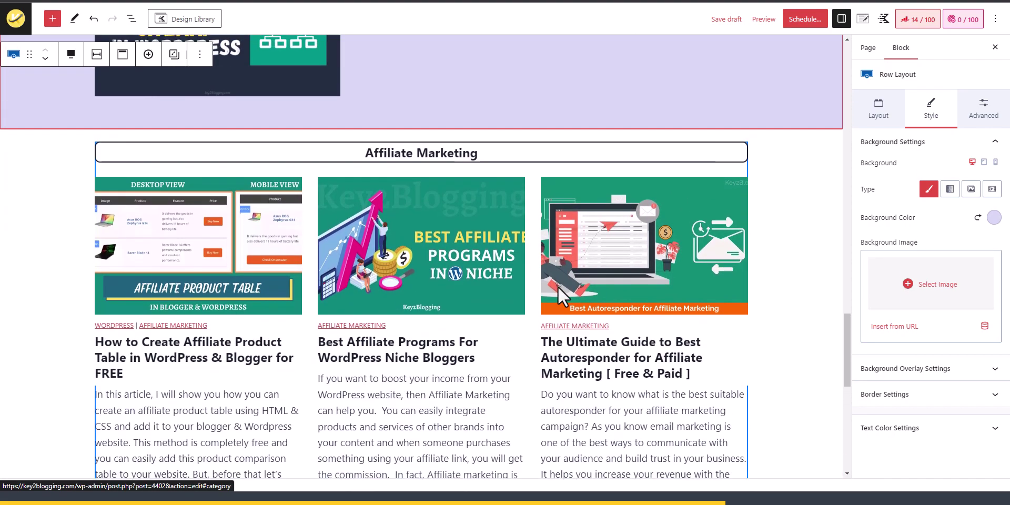
scroll(549, 237, "down", 4)
scroll(550, 237, "down", 5)
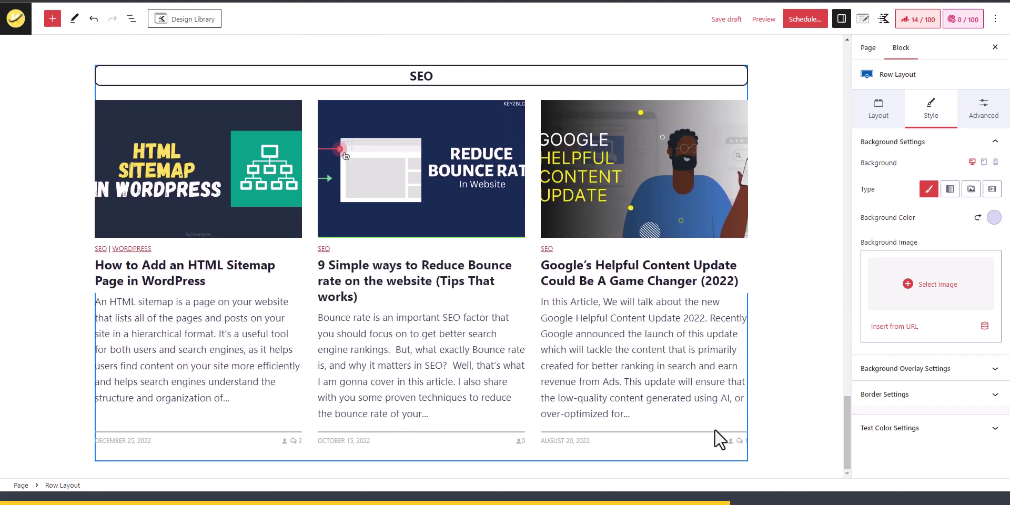
Insert a new single-column Row Layout block below the SEO row.
left_click(773, 113)
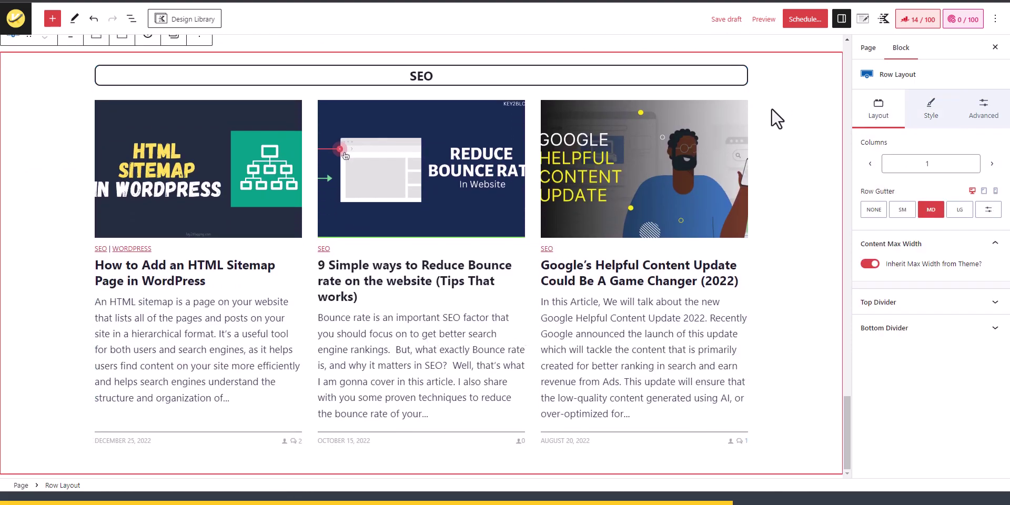
scroll(211, 73, "up", 2)
left_click(199, 139)
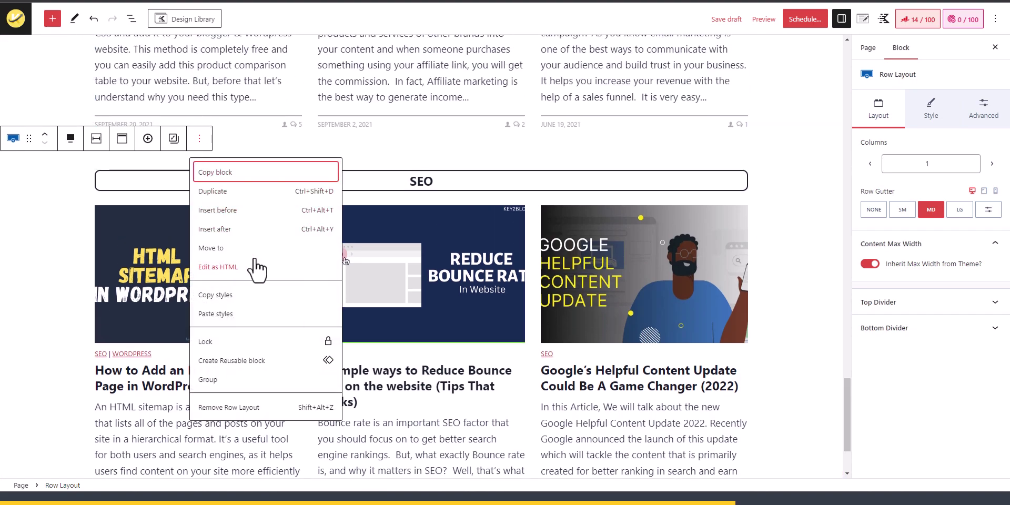
left_click(233, 229)
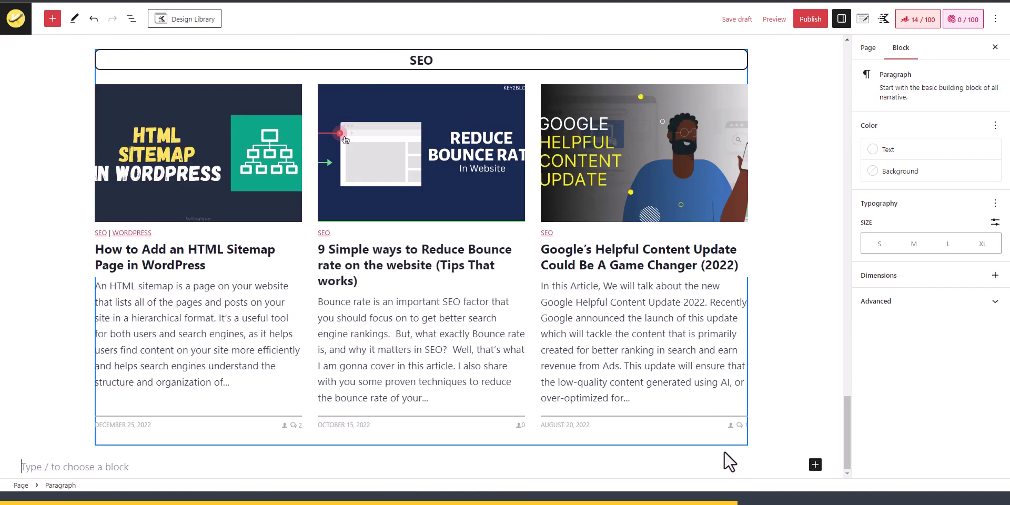
left_click(815, 465)
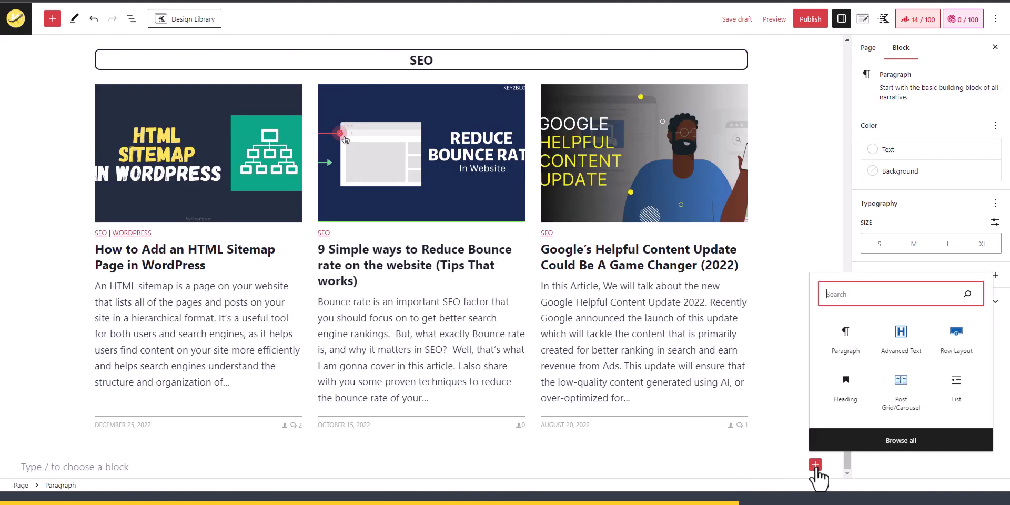
left_click(957, 353)
left_click(184, 391)
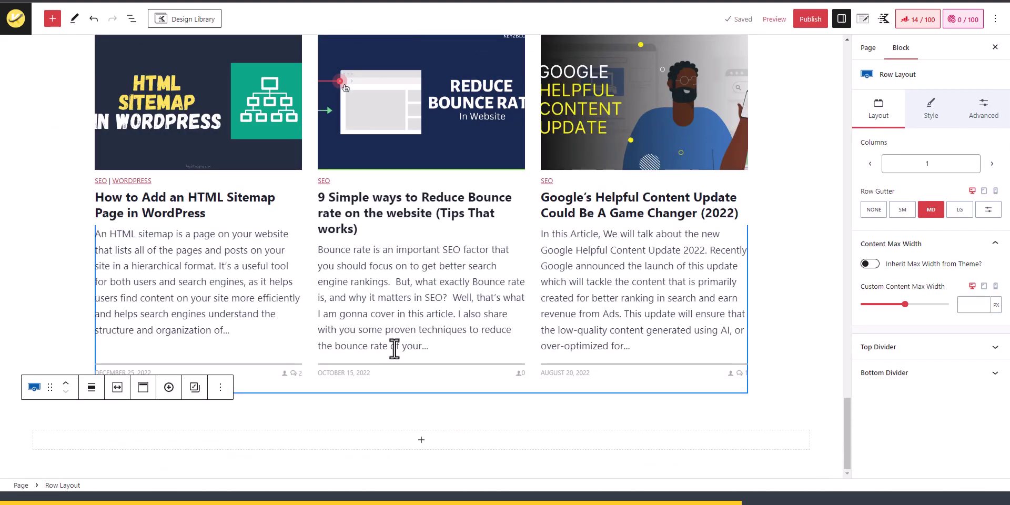
Add a Post Grid/Carousel block to the new row with the first initial style, a boxed card with the image above the text.
left_click(420, 440)
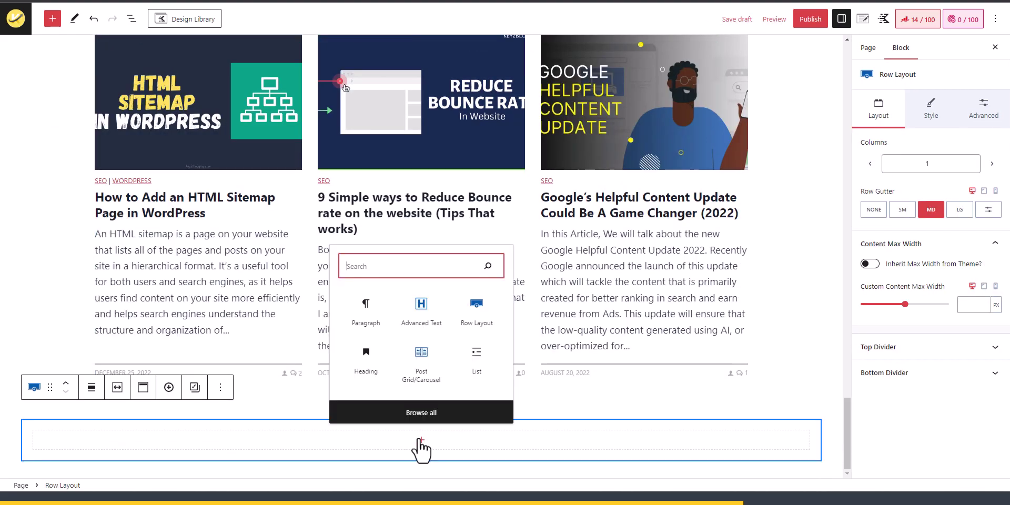
left_click(427, 375)
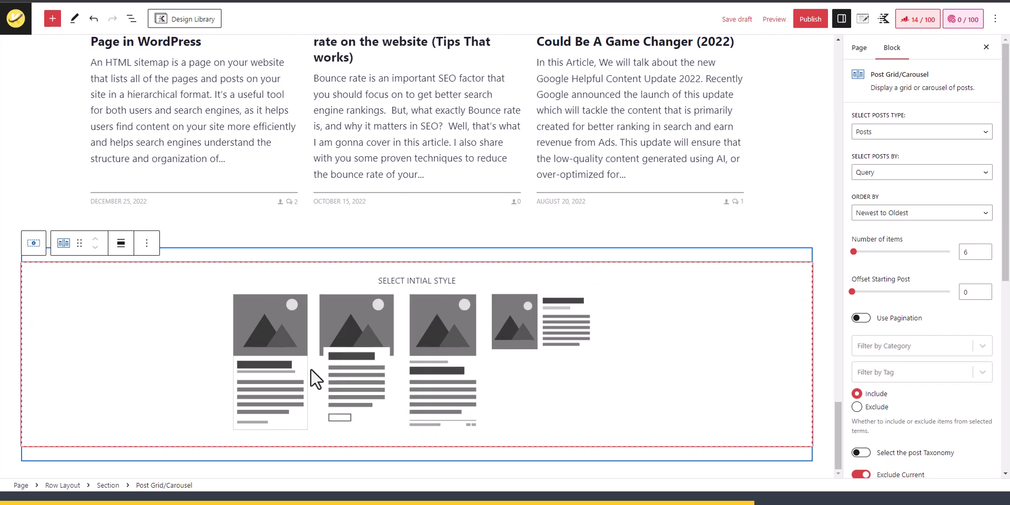
left_click(269, 381)
scroll(122, 195, "down", 2)
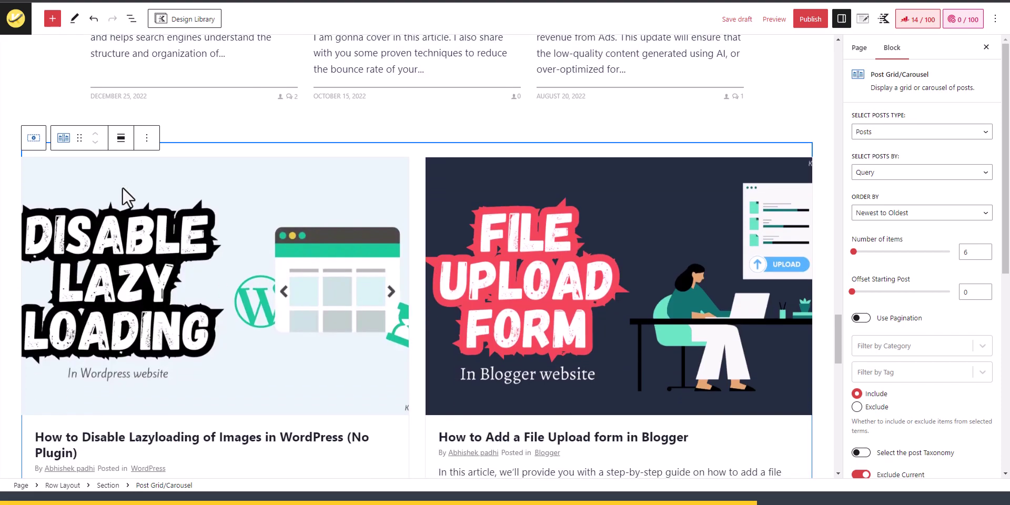
Make the new row use the theme content inner width.
left_click(59, 485)
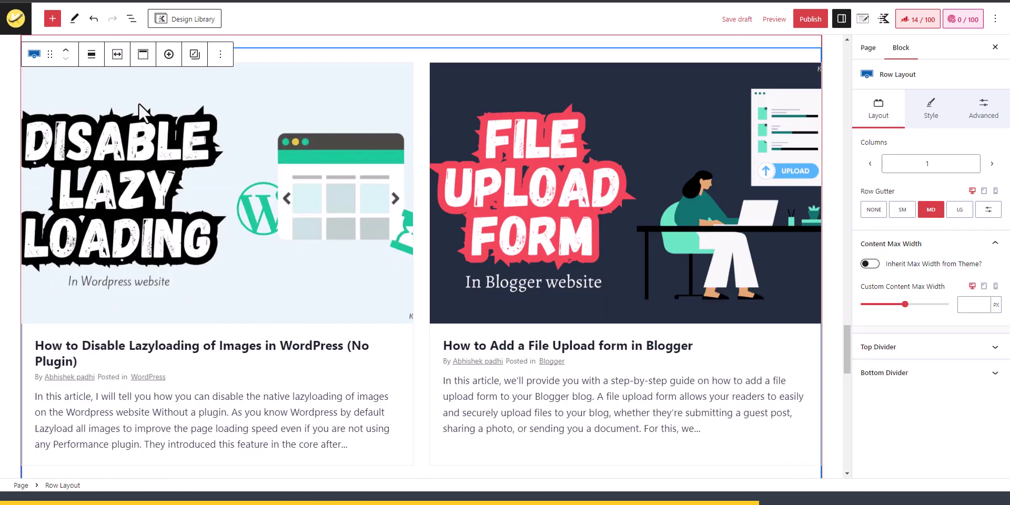
left_click(118, 53)
left_click(53, 83)
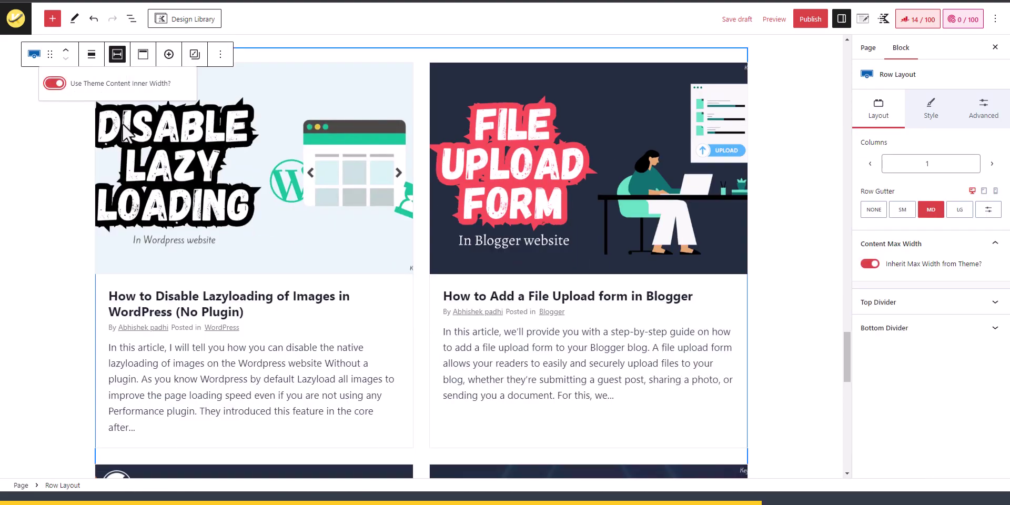
scroll(128, 266, "up", 2)
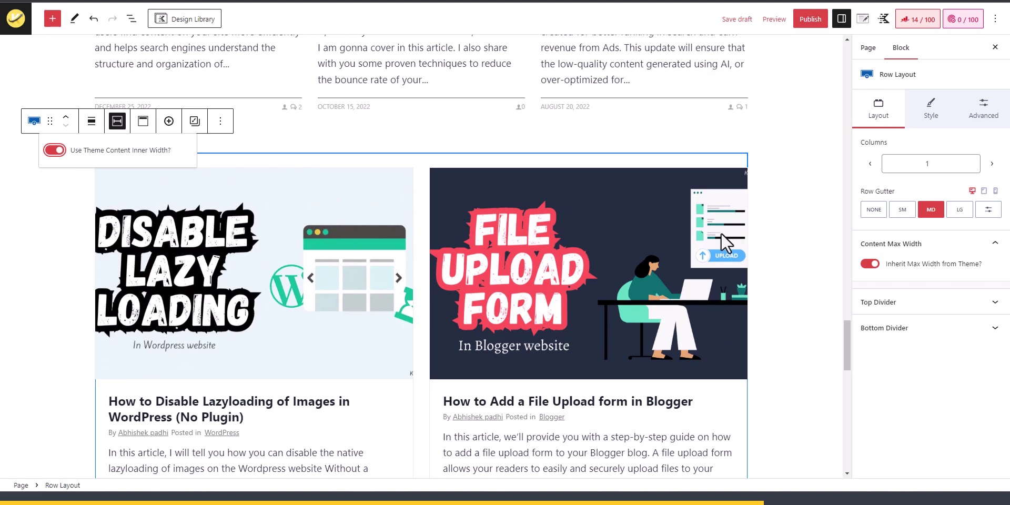
Set the new post grid's layout to 3 columns.
left_click(683, 232)
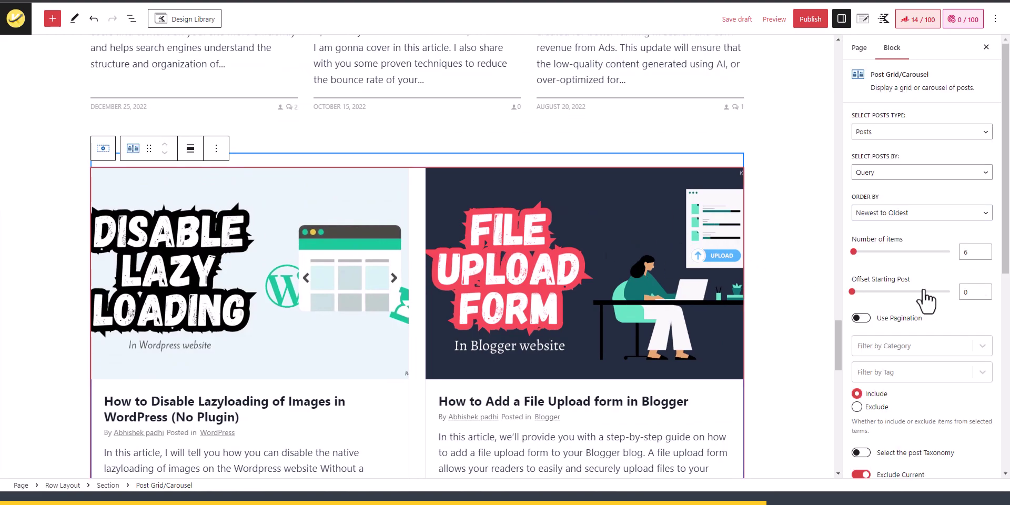
scroll(926, 274, "down", 6)
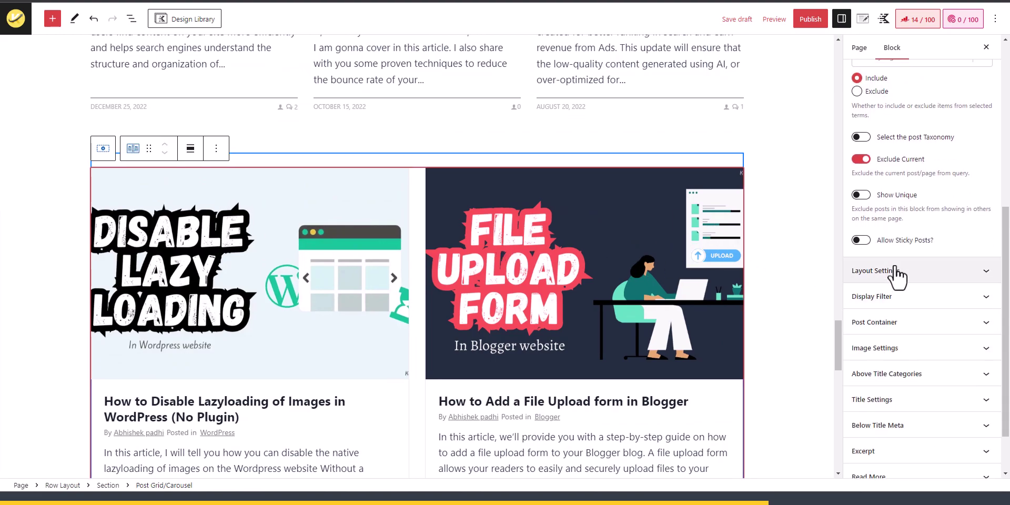
left_click(897, 272)
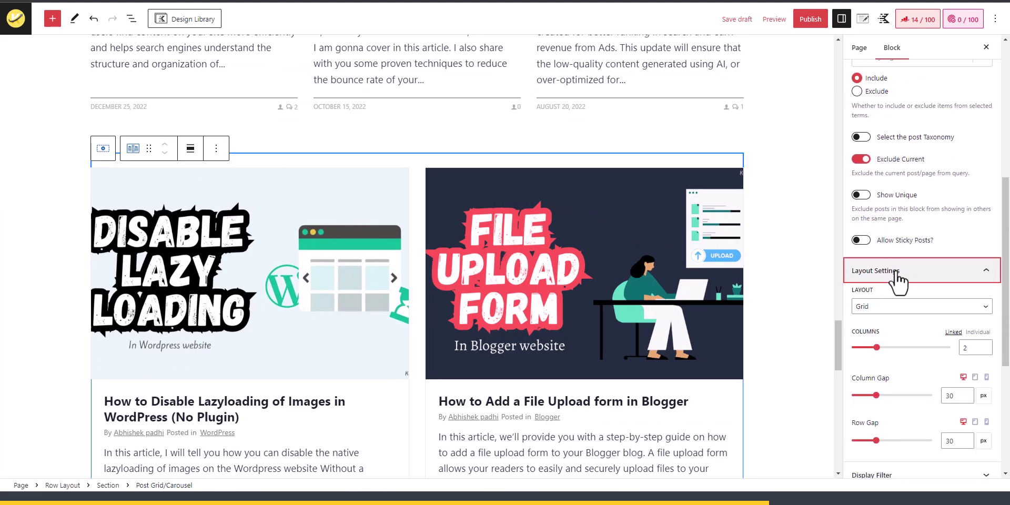
left_click(985, 345)
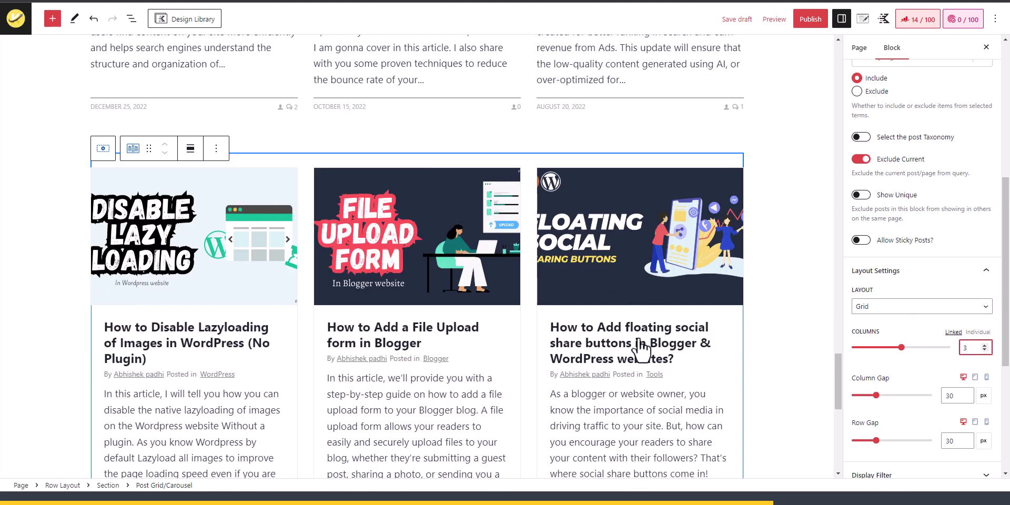
scroll(579, 352, "down", 3)
scroll(337, 342, "up", 2)
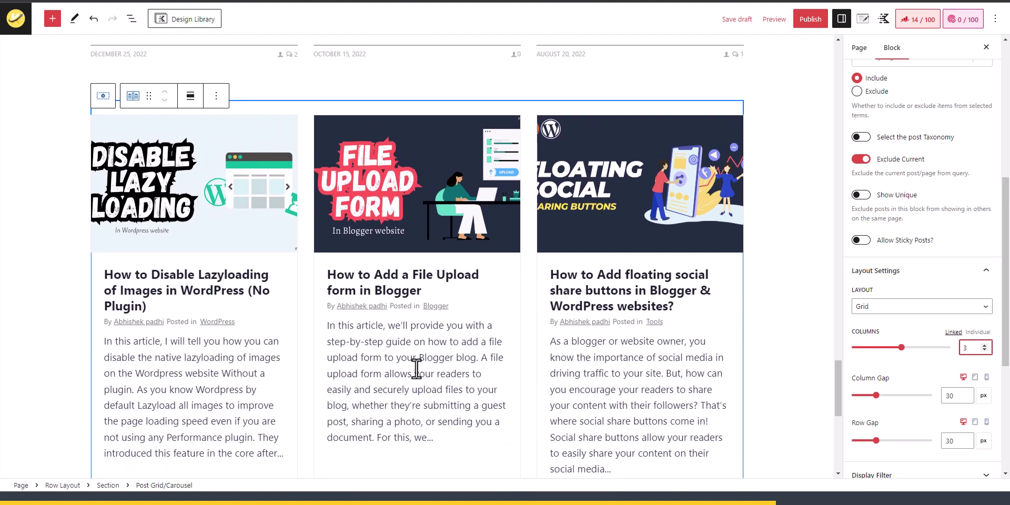
scroll(605, 358, "down", 1)
Give the new grid's post containers a border in the dark palette color 162536.
left_click(932, 275)
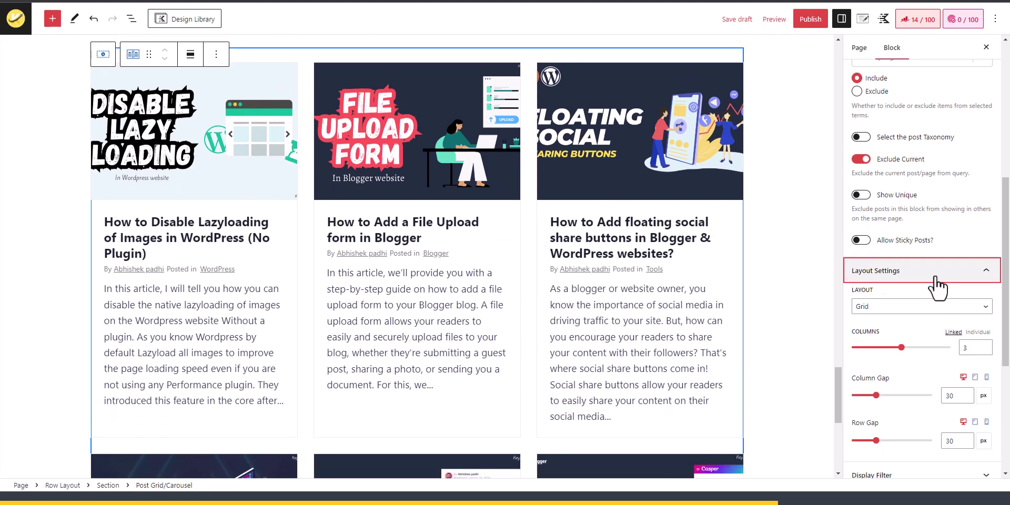
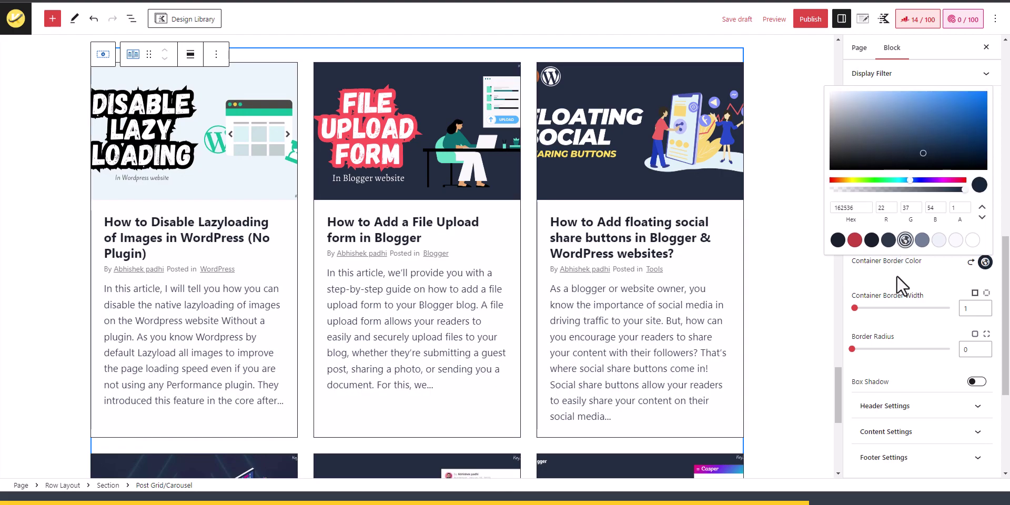
left_click(896, 276)
Try a box shadow on the post containers and turn it back off.
scroll(978, 287, "down", 2)
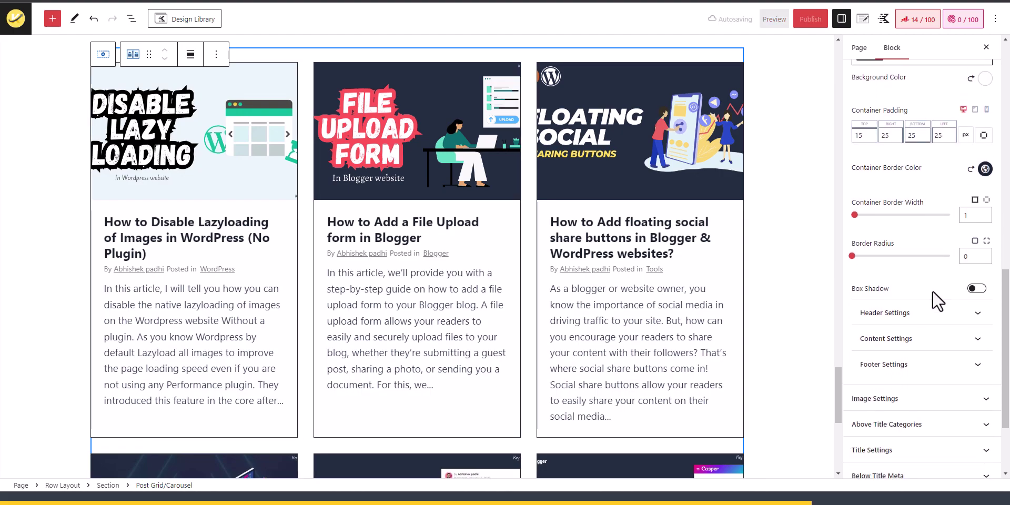
left_click(978, 278)
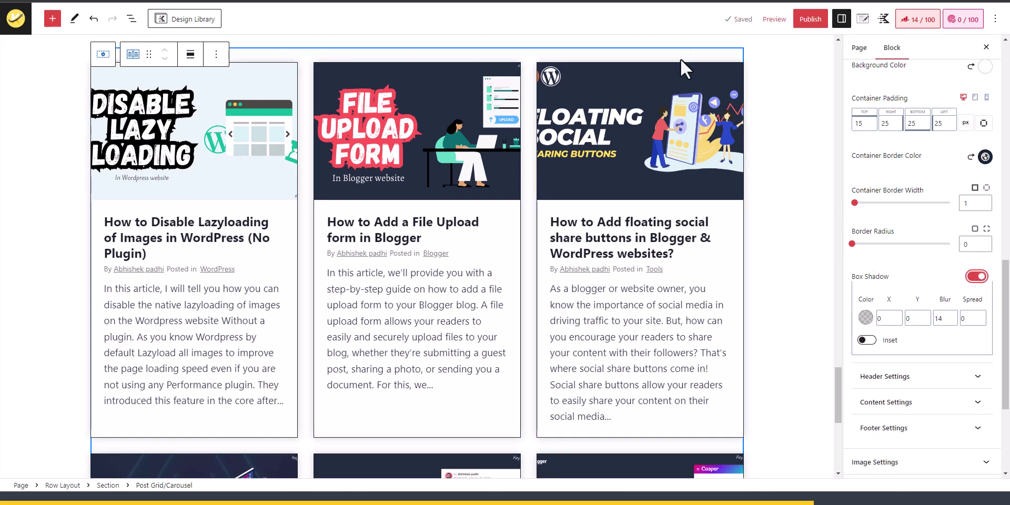
left_click(977, 276)
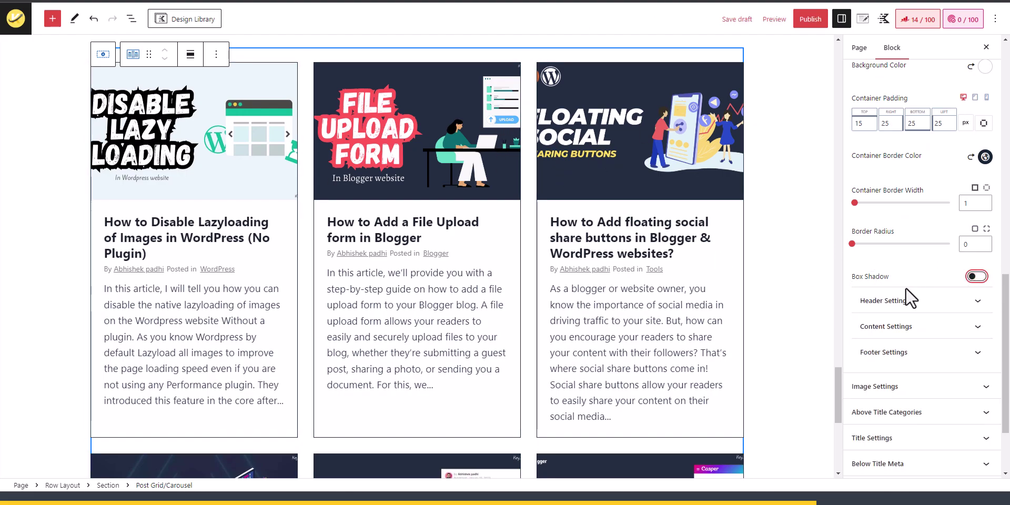
Examine the header, content and footer settings of the post container without changing them.
scroll(912, 286, "down", 1)
left_click(916, 254)
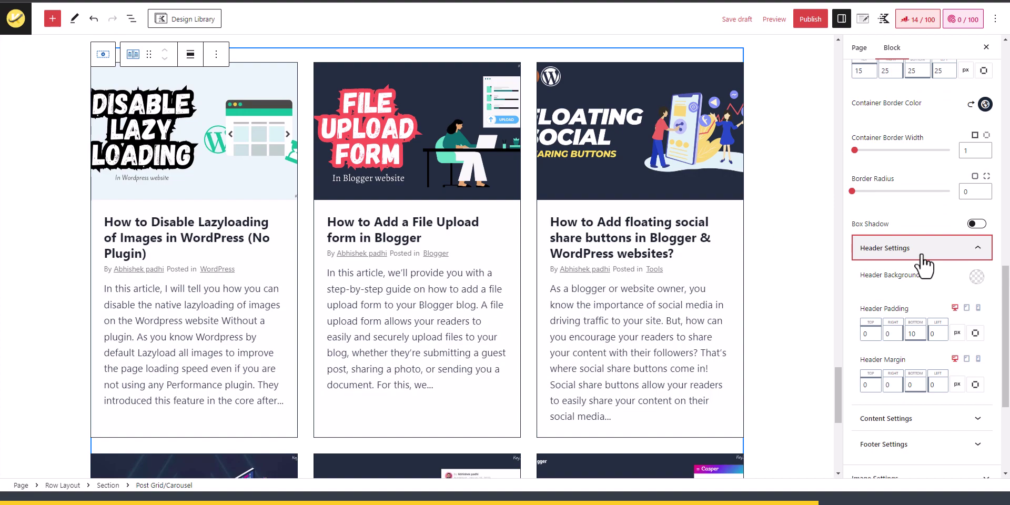
left_click(920, 255)
left_click(918, 273)
left_click(919, 157)
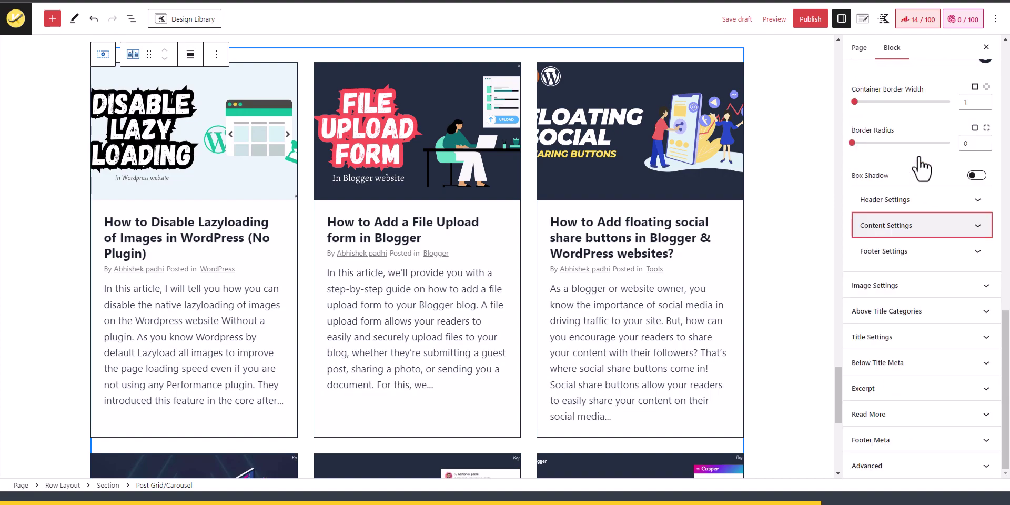
left_click(921, 226)
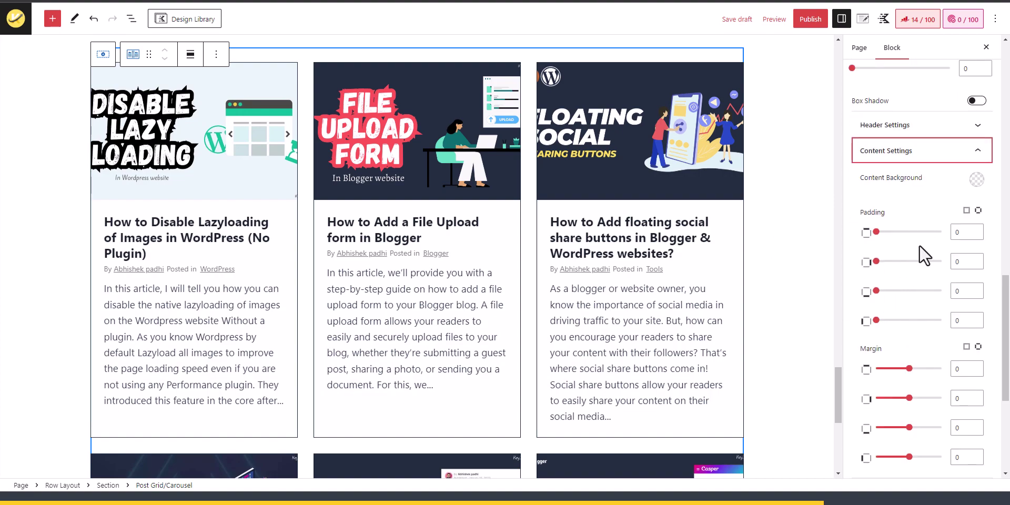
left_click(912, 155)
left_click(908, 253)
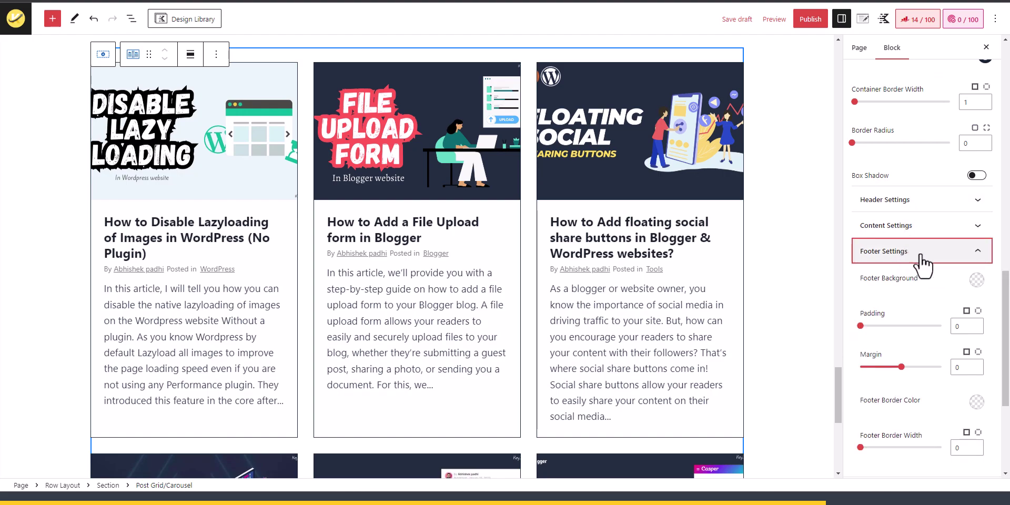
left_click(915, 255)
Set the image ratio of the new post grid to Landscape 16:9.
left_click(901, 289)
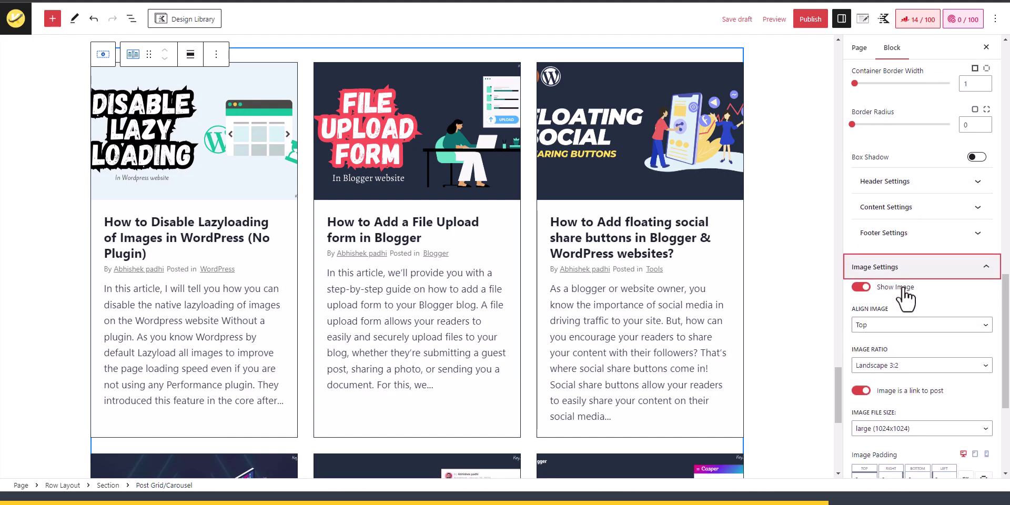
scroll(894, 316, "down", 2)
left_click(894, 291)
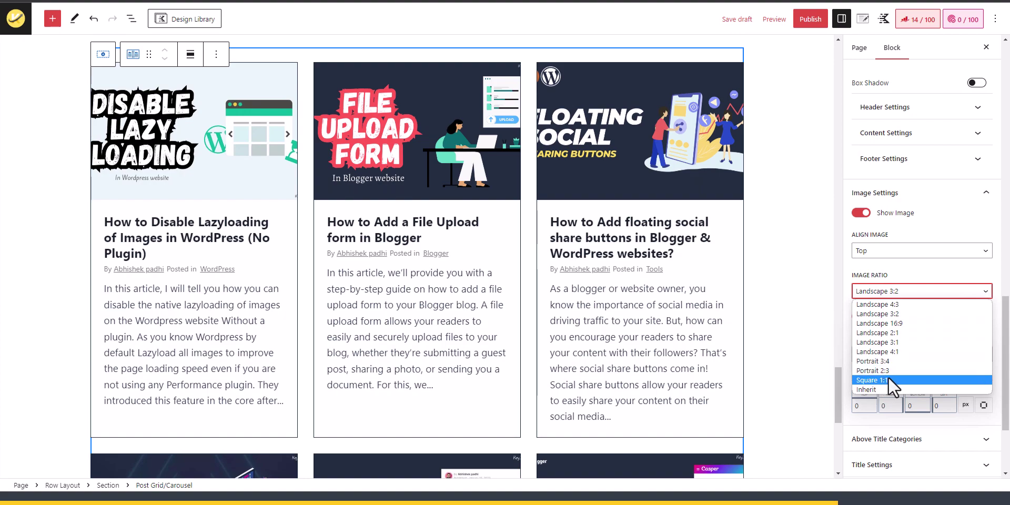
left_click(895, 325)
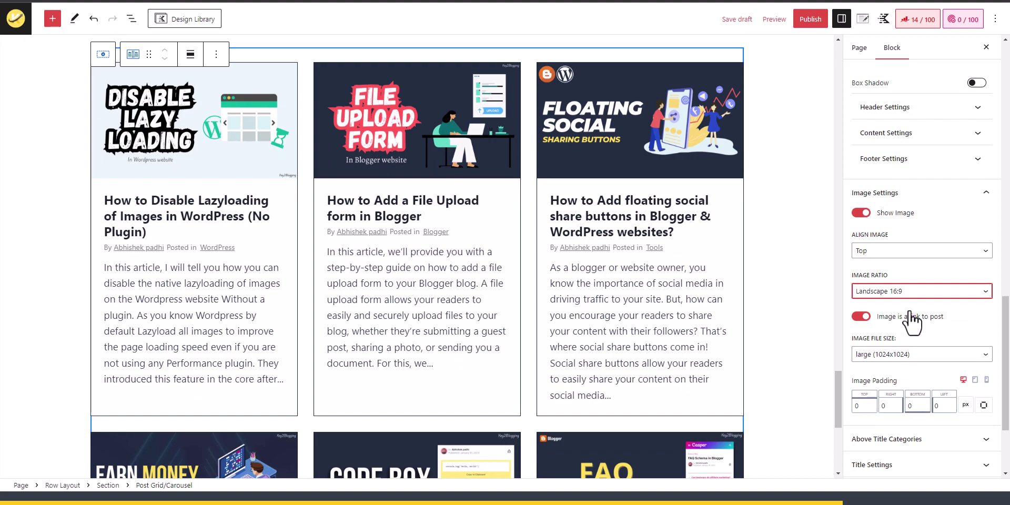
Show the categories above the post titles in the new grid.
scroll(944, 316, "down", 1)
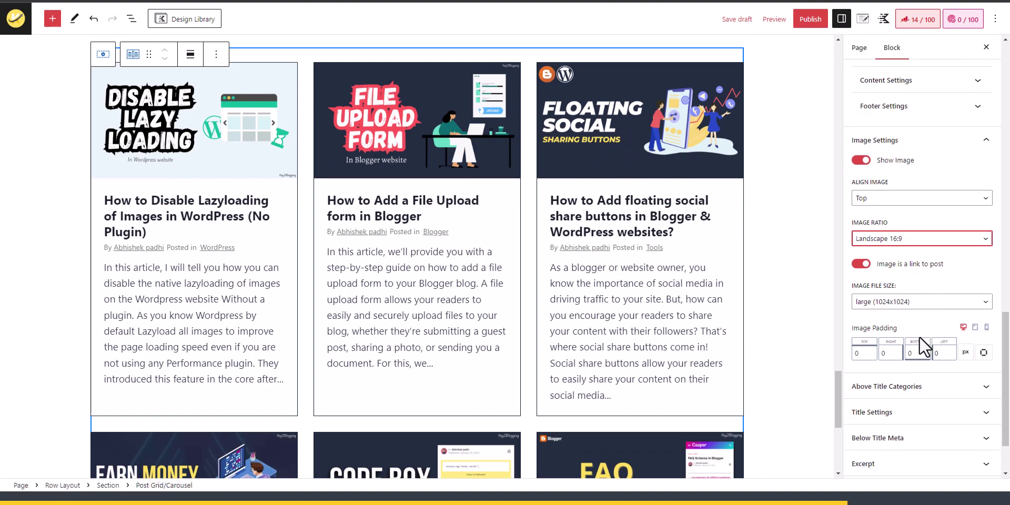
left_click(935, 386)
scroll(926, 401, "down", 1)
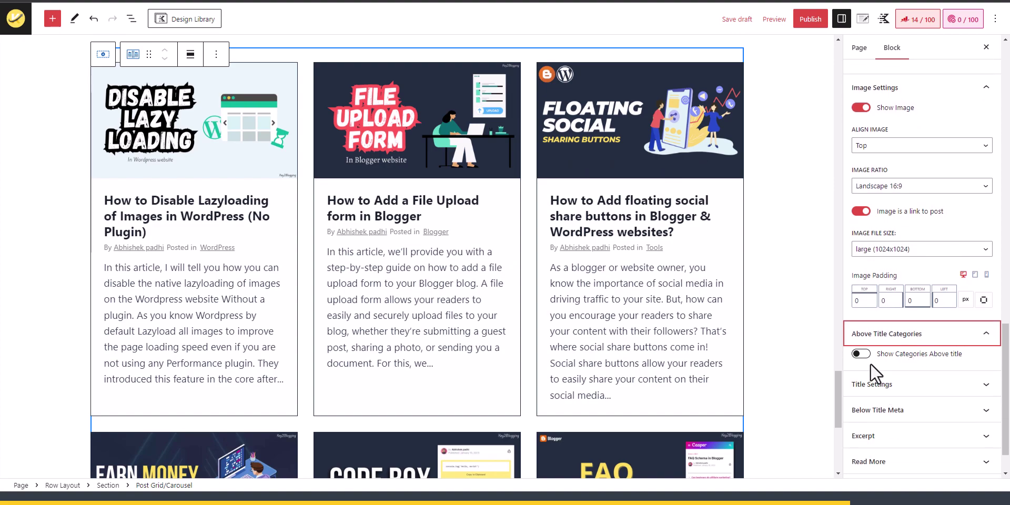
left_click(861, 353)
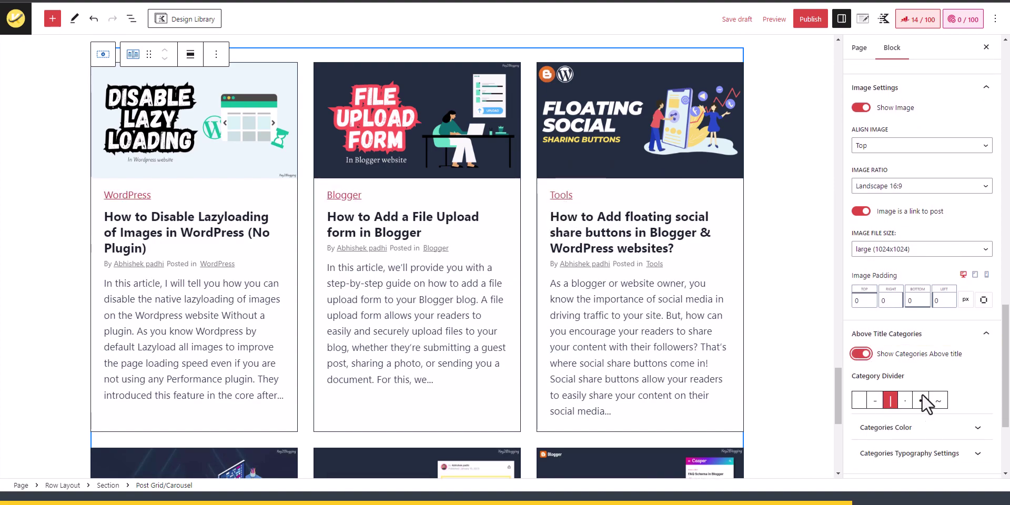
Examine the color and typography settings for the categories above the titles.
scroll(933, 377, "down", 1)
scroll(938, 387, "down", 1)
left_click(937, 395)
scroll(938, 389, "down", 1)
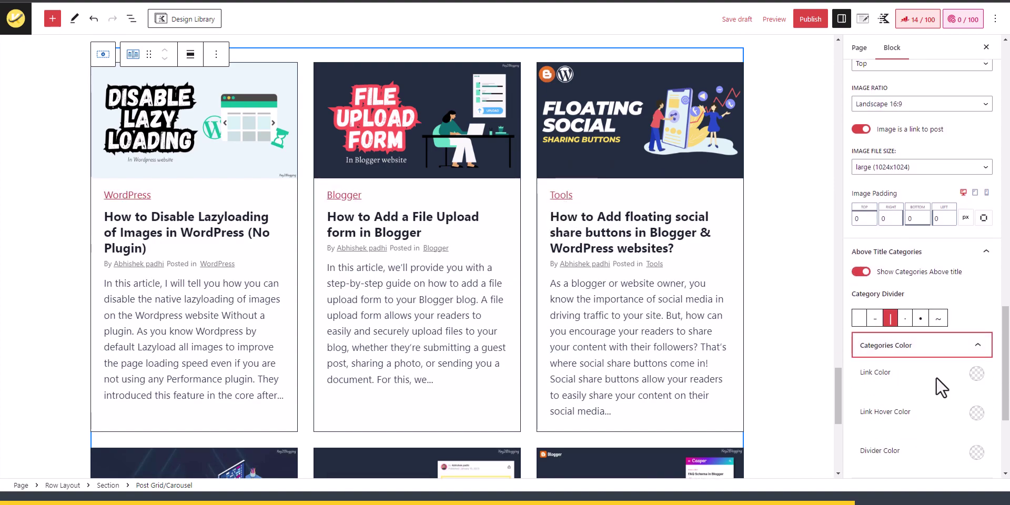
left_click(943, 348)
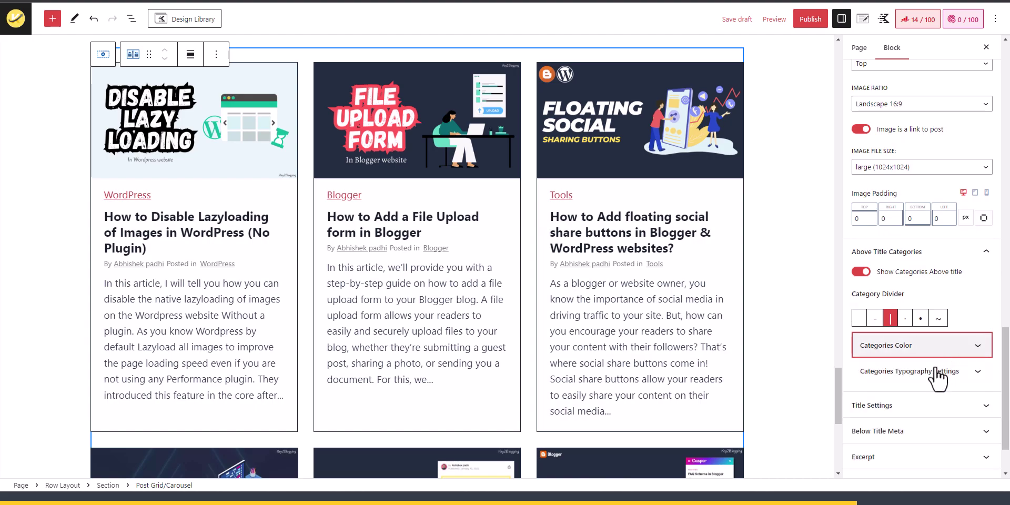
left_click(943, 375)
scroll(918, 348, "down", 2)
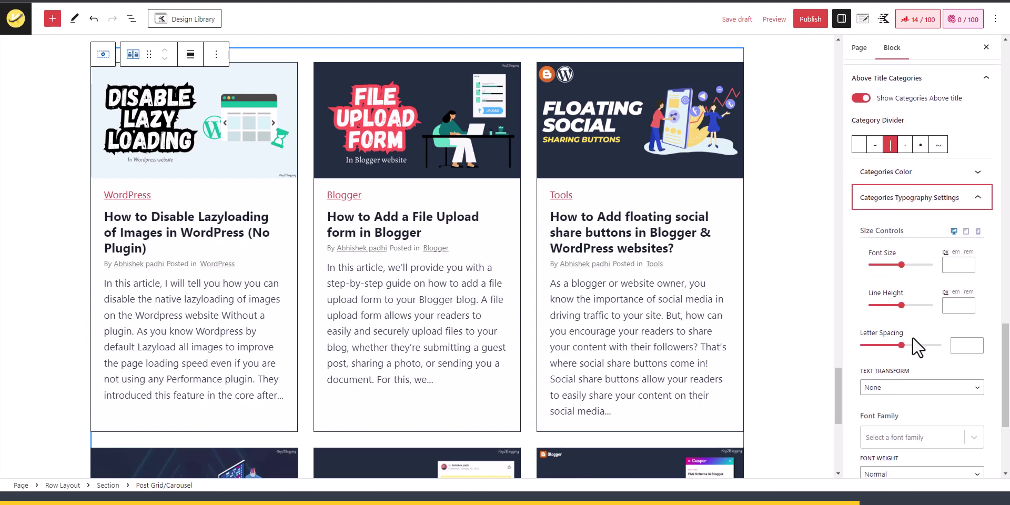
scroll(917, 342, "up", 2)
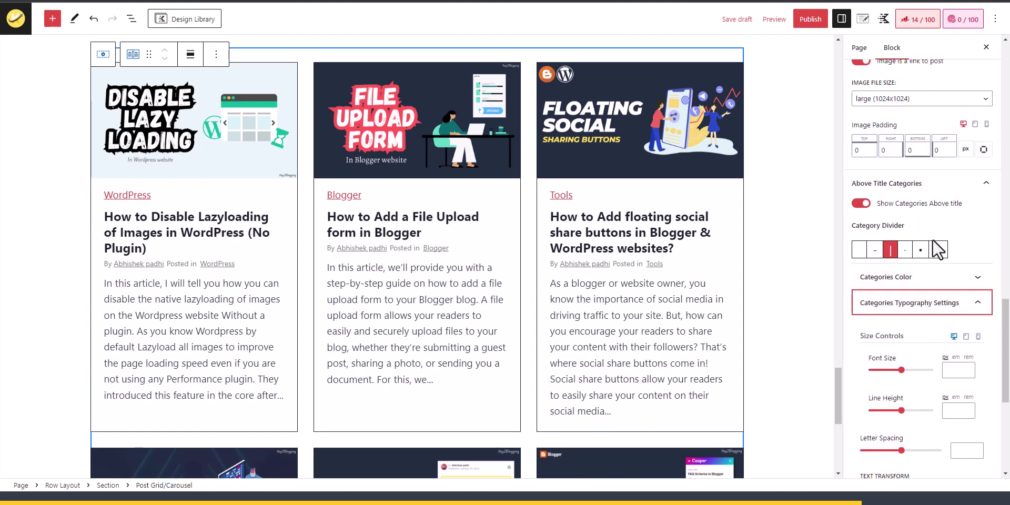
Hide the author and category in the meta below the post titles of the new grid.
left_click(954, 191)
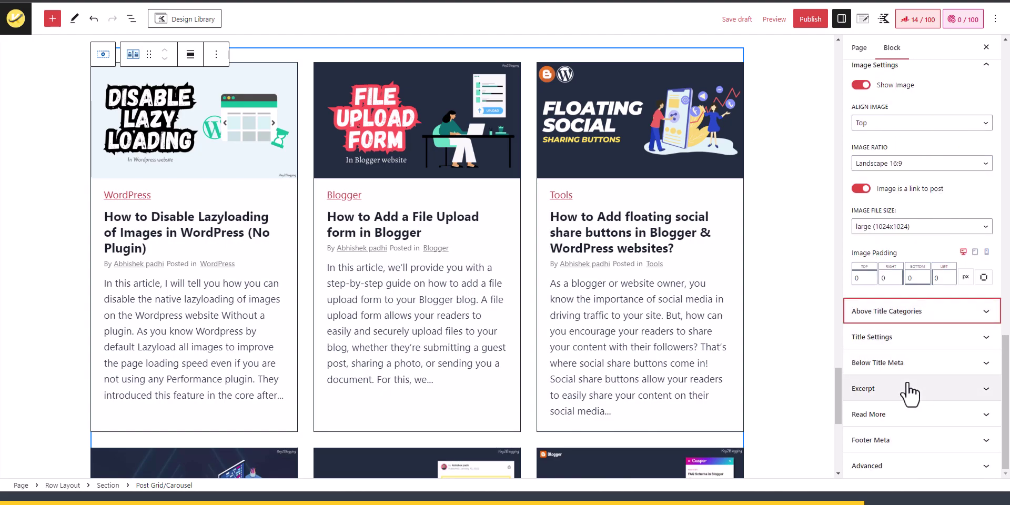
left_click(976, 368)
scroll(897, 239, "down", 6)
scroll(894, 239, "up", 2)
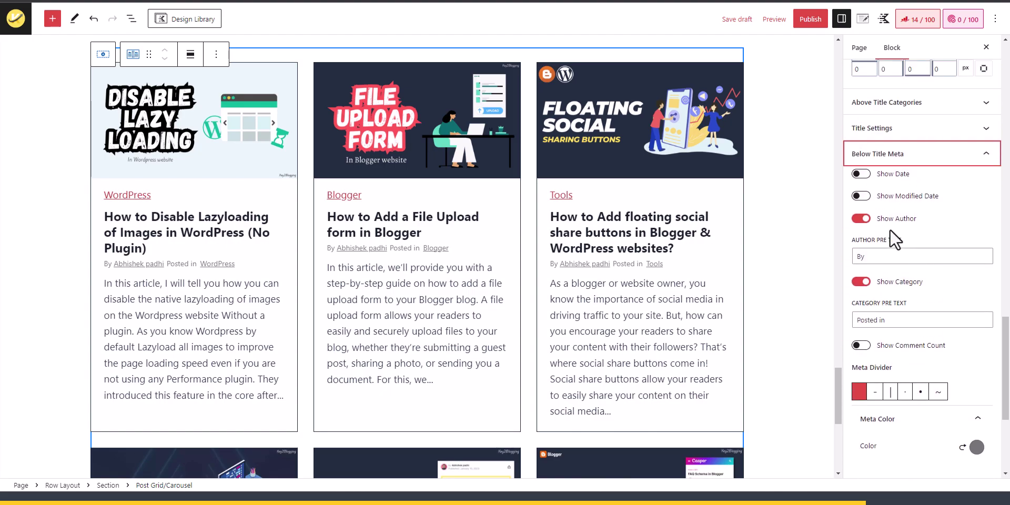
left_click(862, 174)
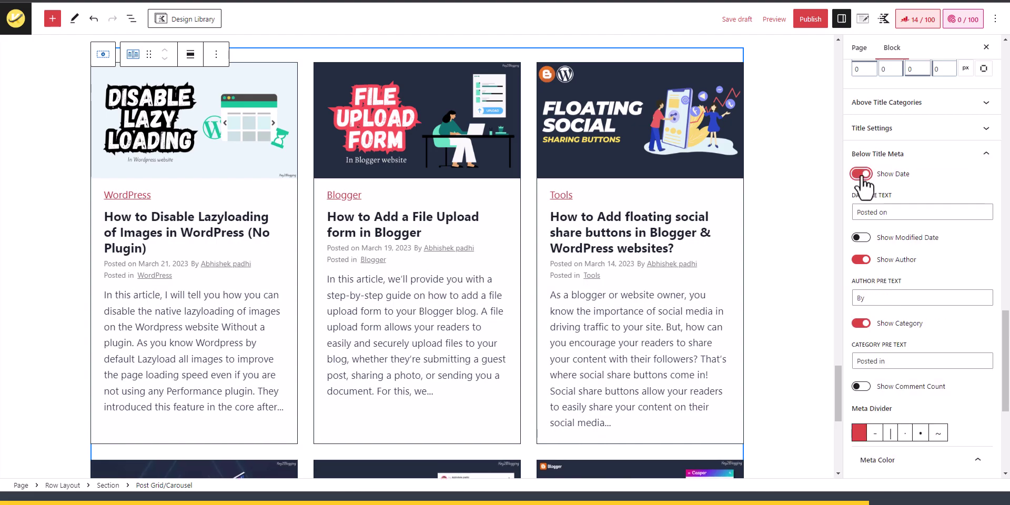
left_click(862, 175)
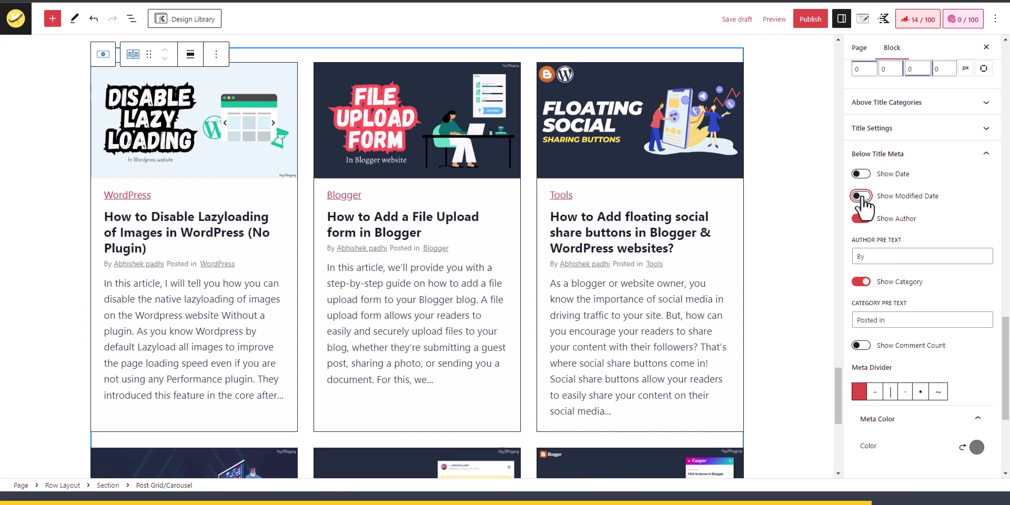
left_click(860, 196)
left_click(861, 220)
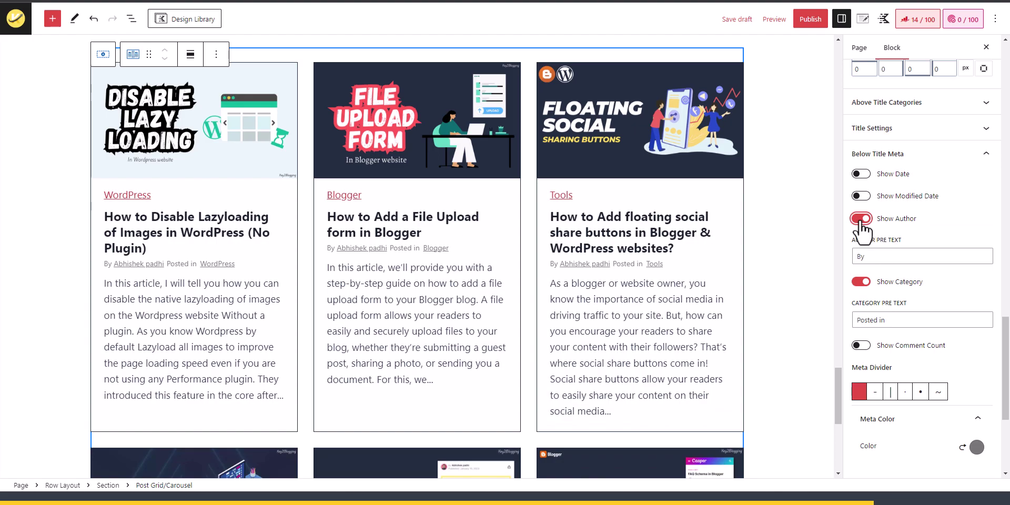
left_click(861, 220)
left_click(861, 220)
left_click(861, 220)
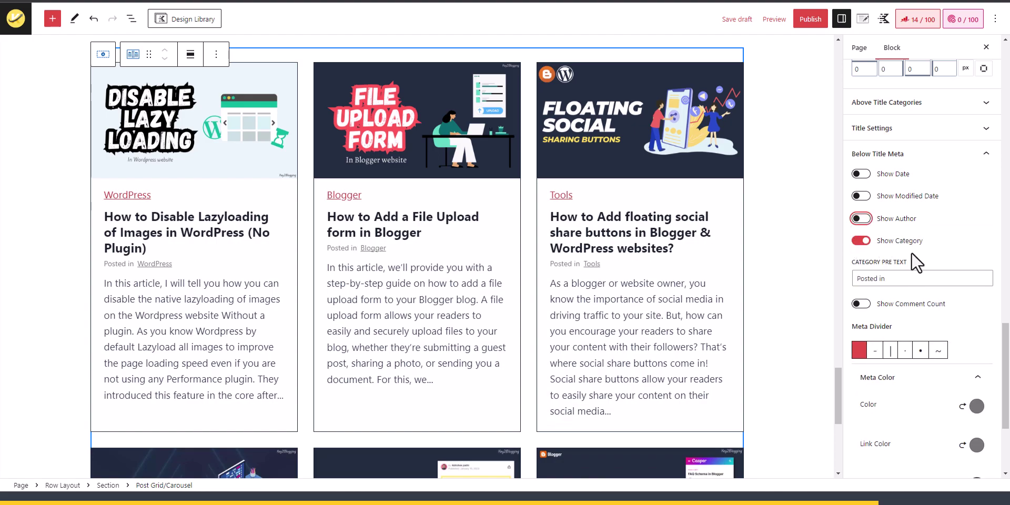
left_click(861, 240)
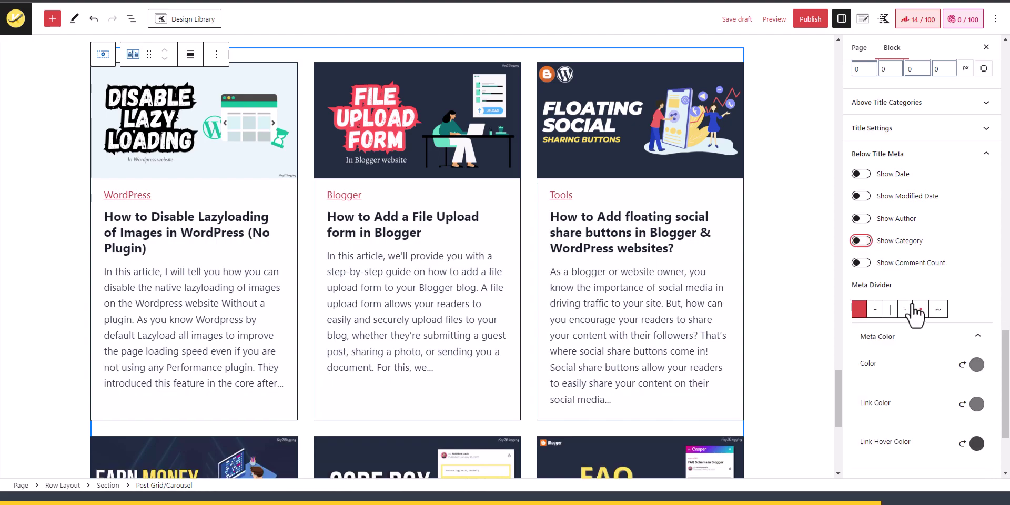
Try out a Read More button with a border width of 6 on the new grid's posts.
scroll(915, 315, "down", 3)
left_click(905, 415)
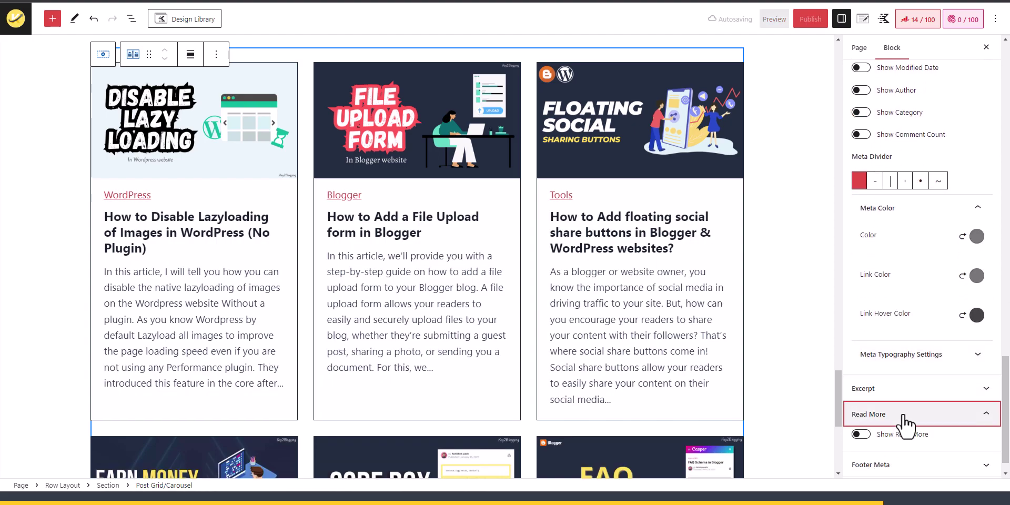
left_click(861, 434)
scroll(894, 421, "down", 2)
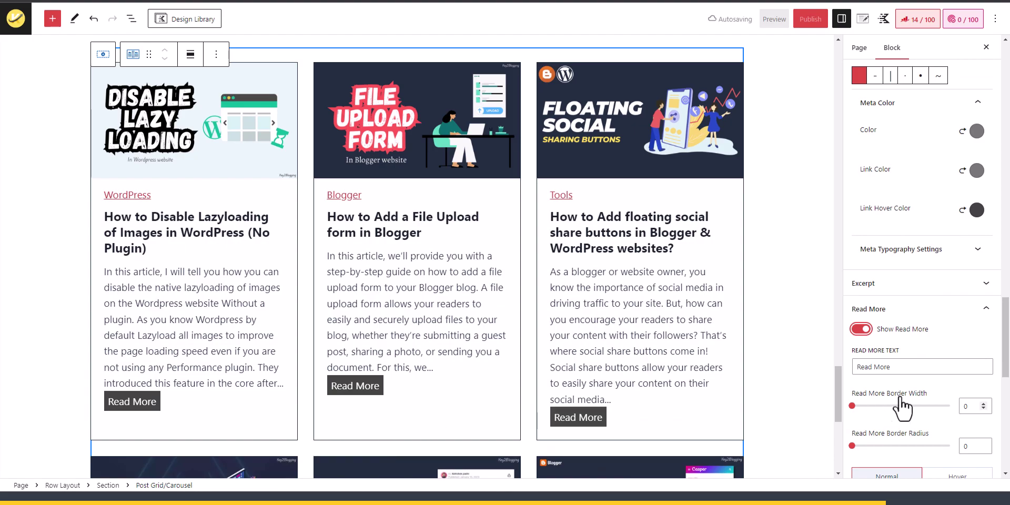
scroll(901, 408, "down", 4)
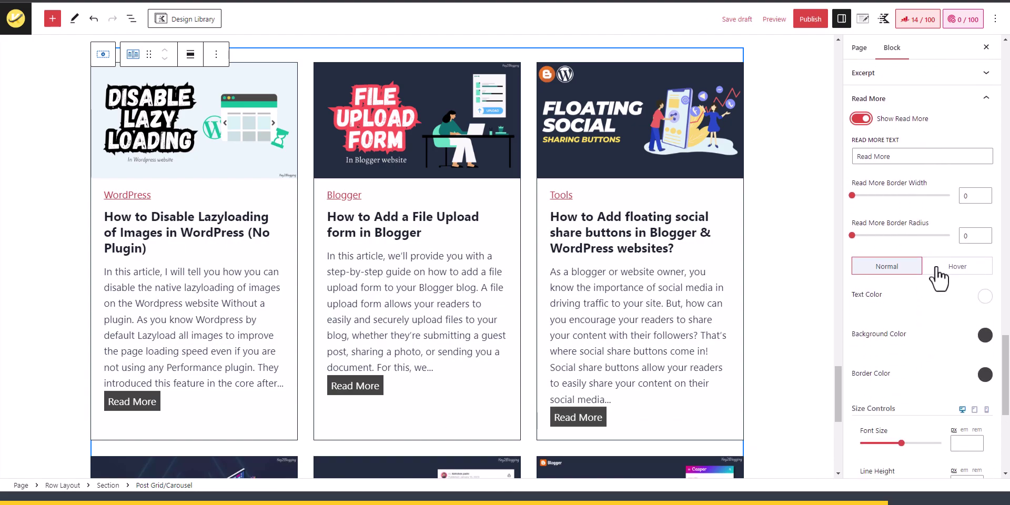
left_click(850, 195)
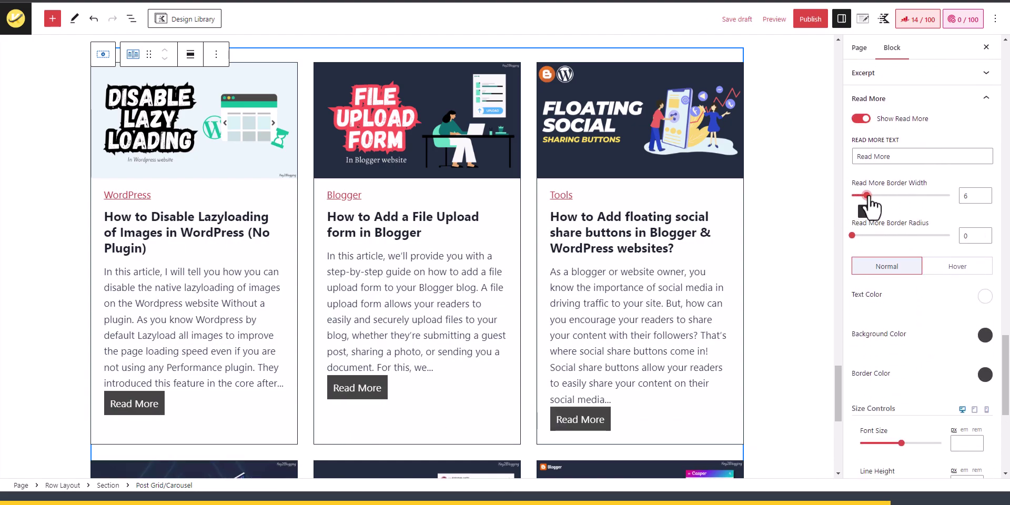
triple_click(910, 156)
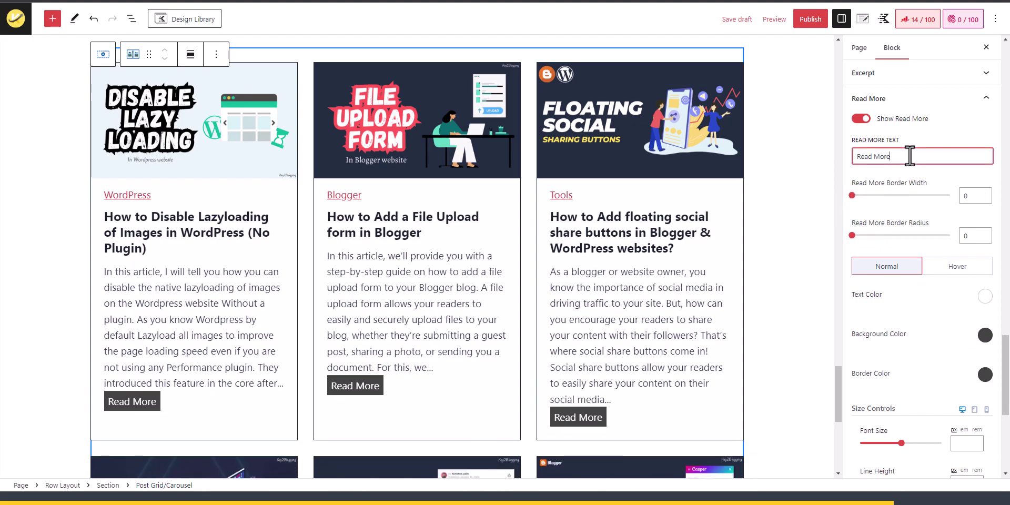
left_click(866, 119)
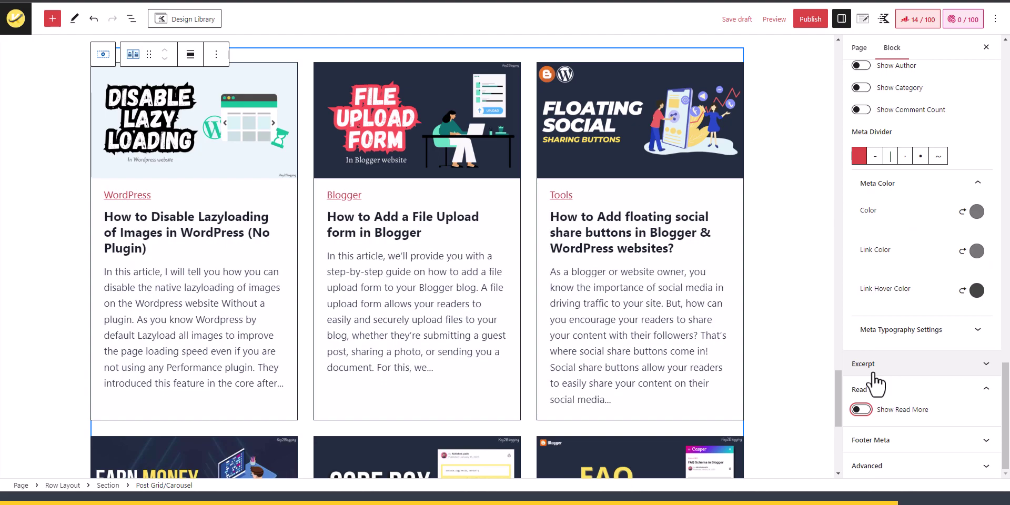
Enable pagination for the new post grid.
scroll(905, 376, "up", 10)
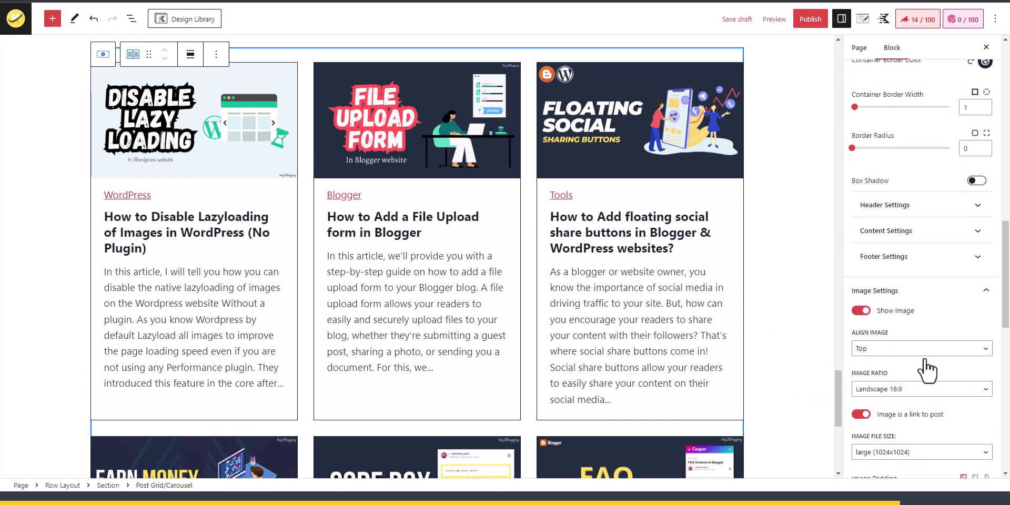
scroll(927, 371, "up", 8)
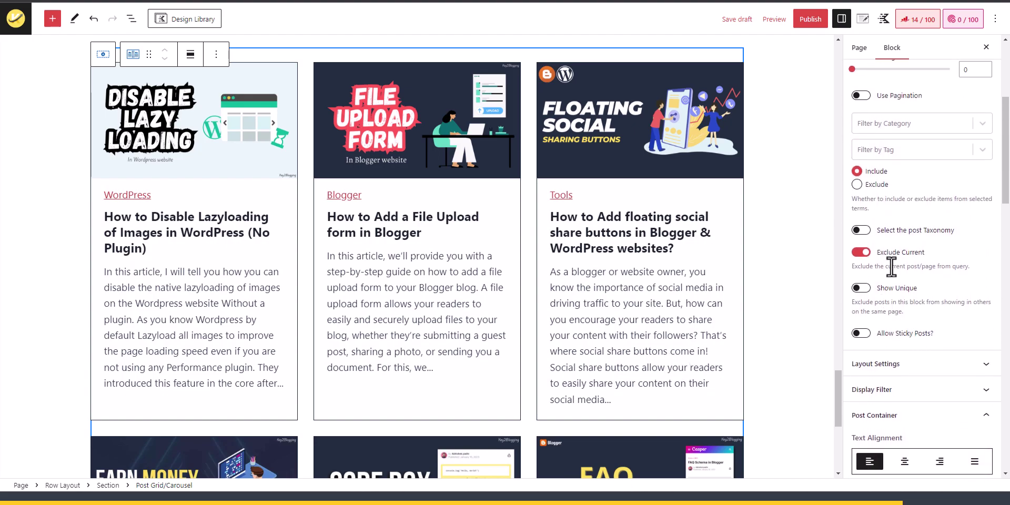
scroll(902, 310, "up", 4)
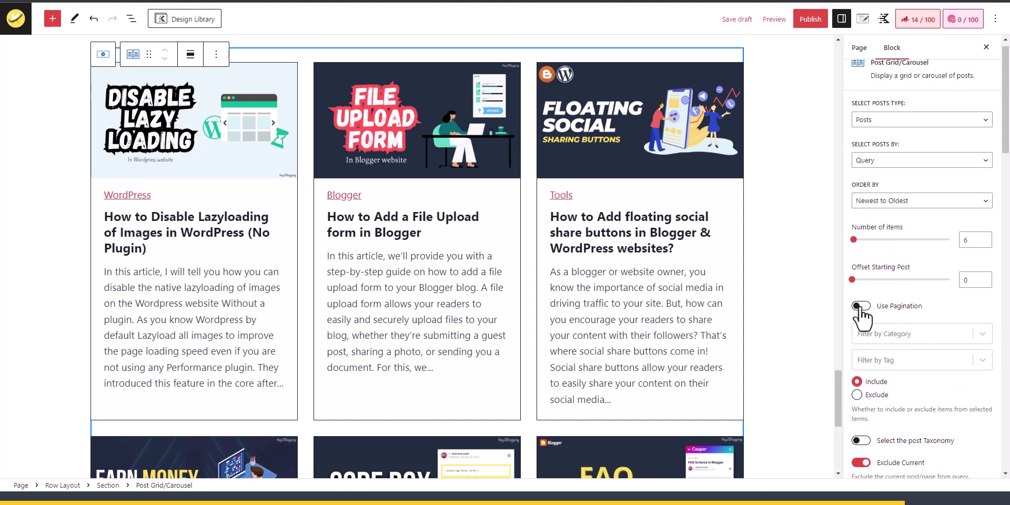
left_click(861, 305)
left_click(784, 323)
scroll(537, 342, "up", 3)
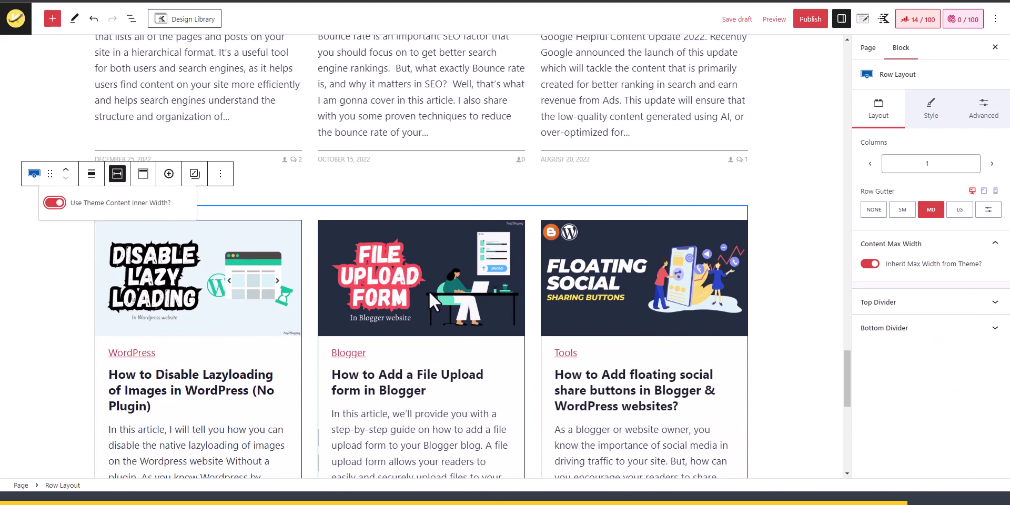
left_click(213, 279)
scroll(214, 279, "down", 4)
left_click(74, 235)
scroll(534, 261, "up", 4)
Preview the page in a new browser tab, review all post sections down to the footer, and return to the editor.
left_click(774, 18)
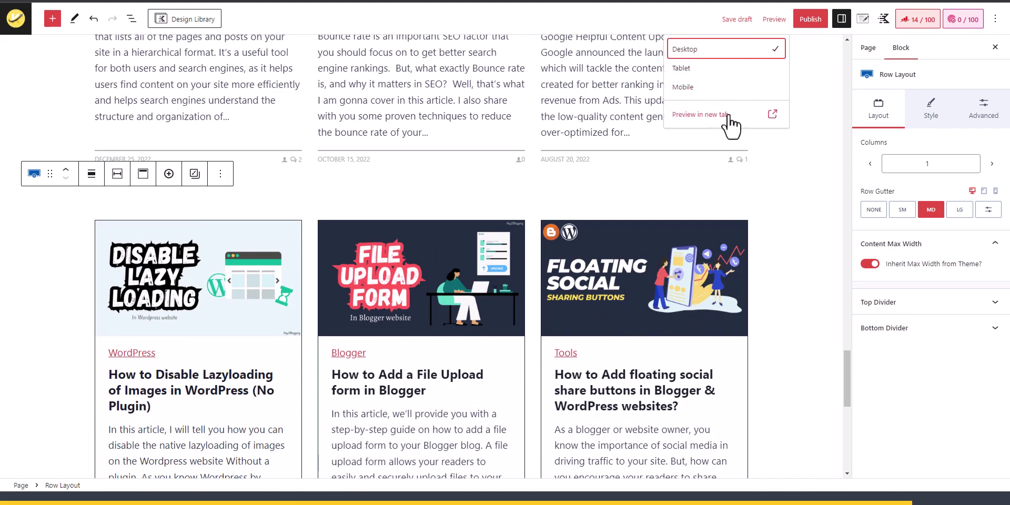
left_click(730, 123)
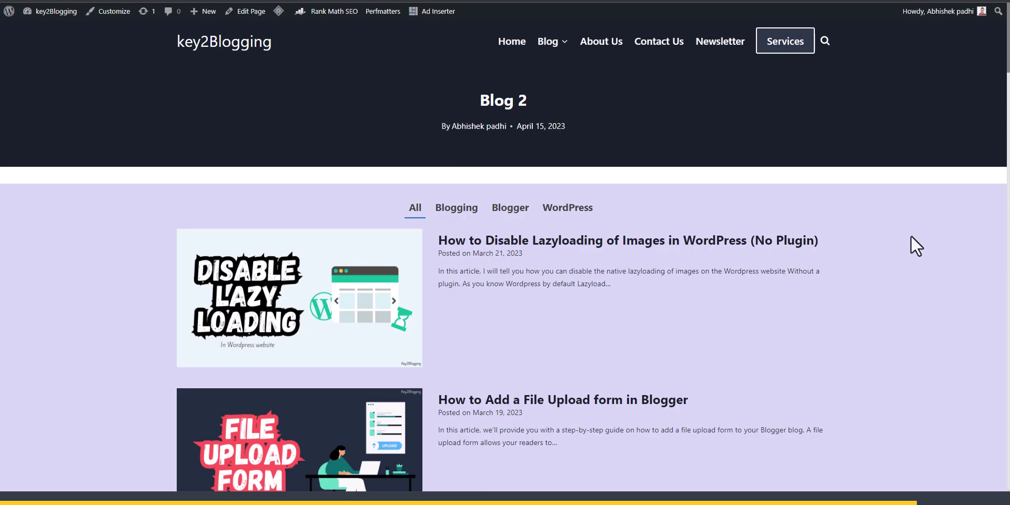
scroll(910, 237, "down", 1)
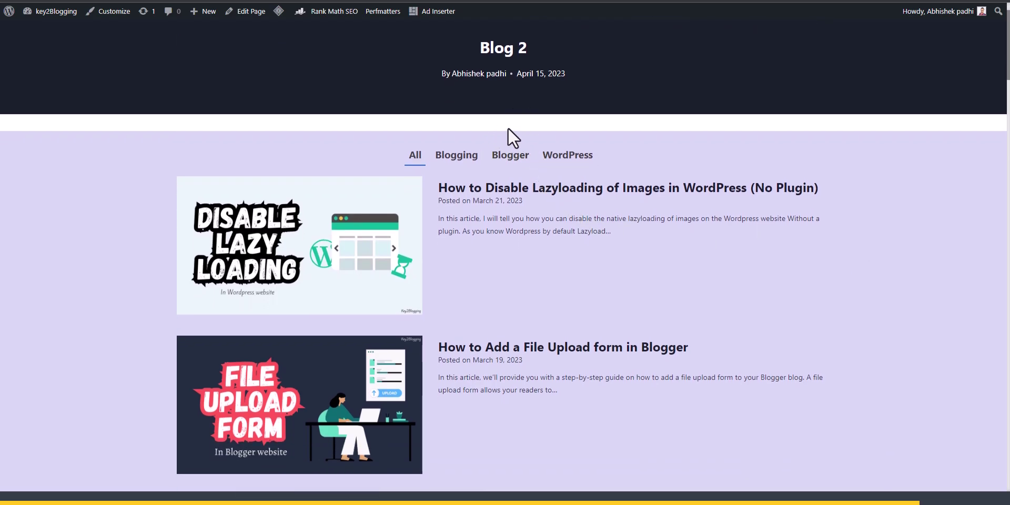
scroll(785, 353, "down", 20)
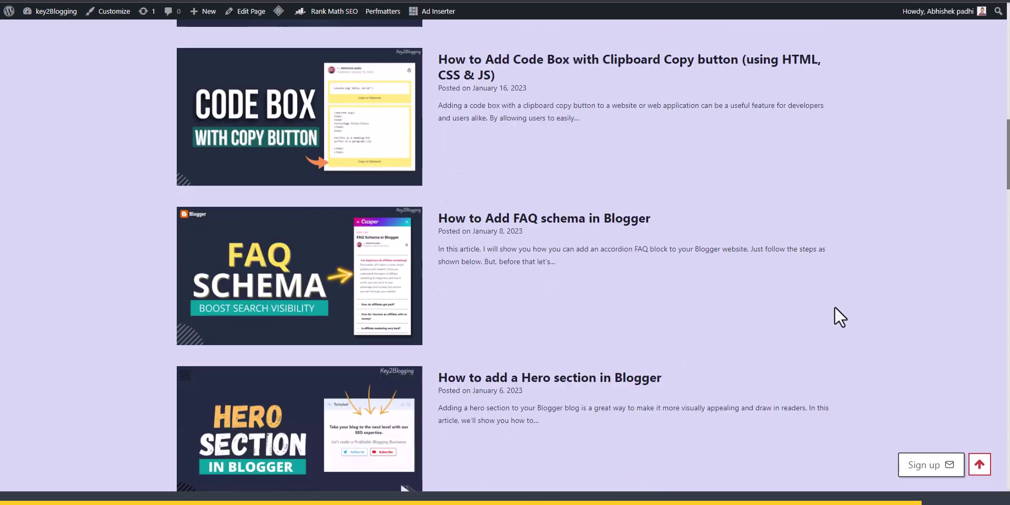
scroll(845, 318, "down", 19)
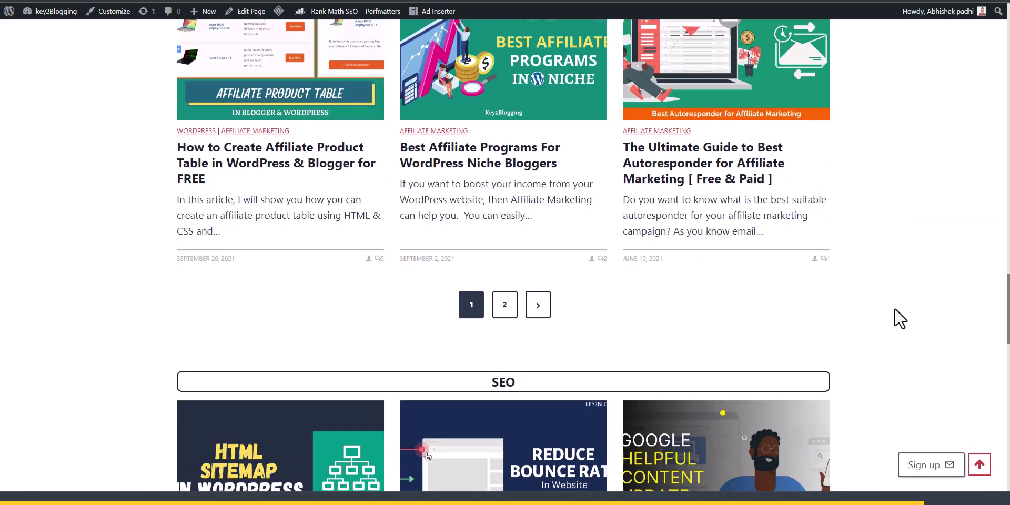
scroll(358, 402, "down", 9)
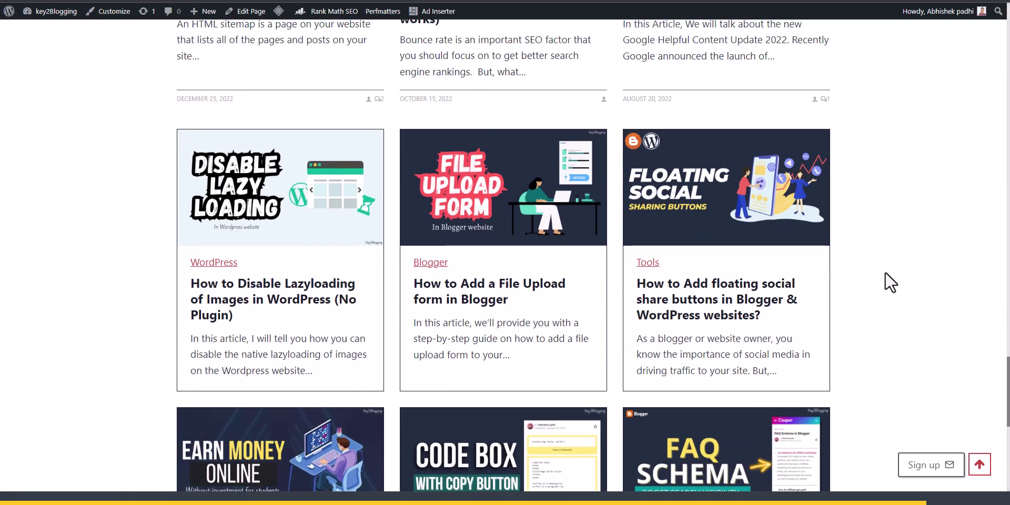
scroll(914, 266, "down", 3)
scroll(507, 372, "down", 6)
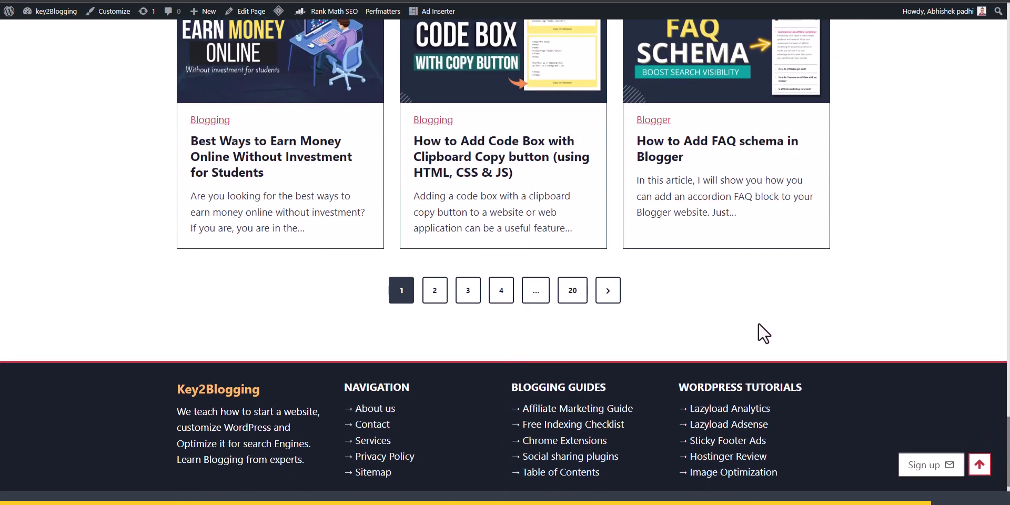
scroll(759, 324, "up", 10)
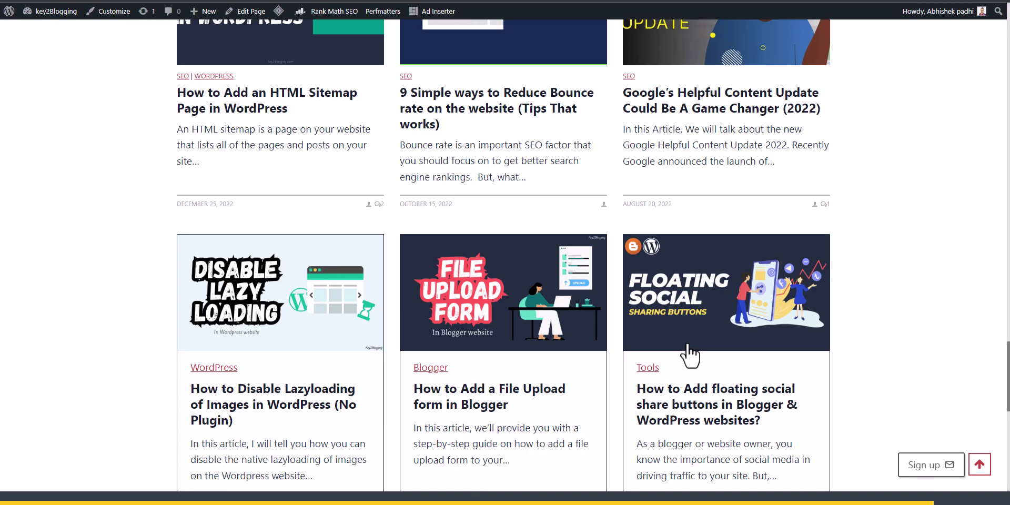
scroll(687, 345, "up", 20)
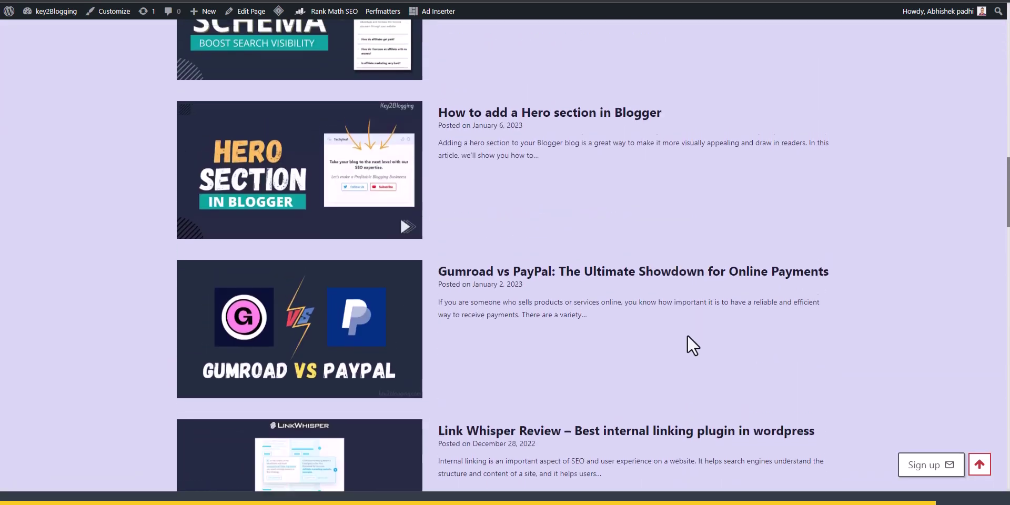
scroll(687, 334, "up", 20)
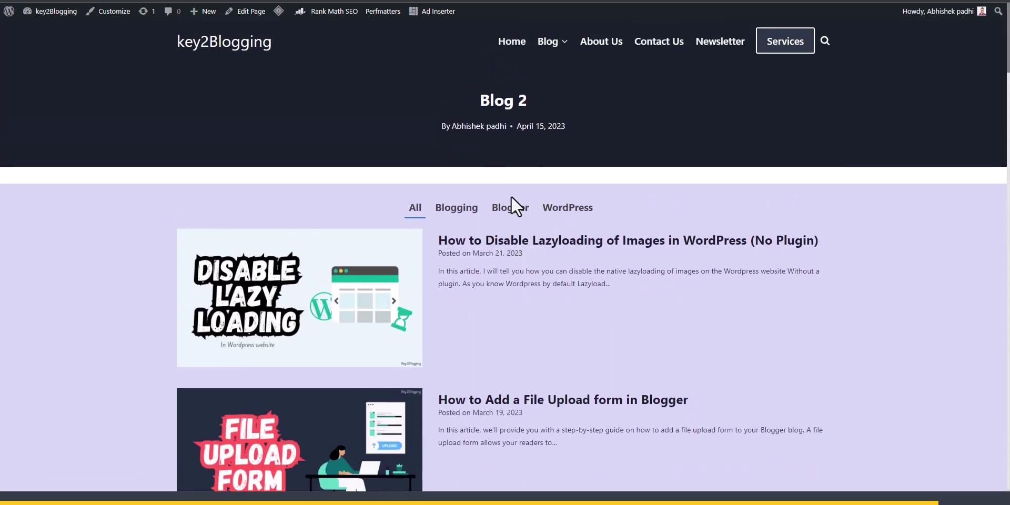
key("ctrl+w")
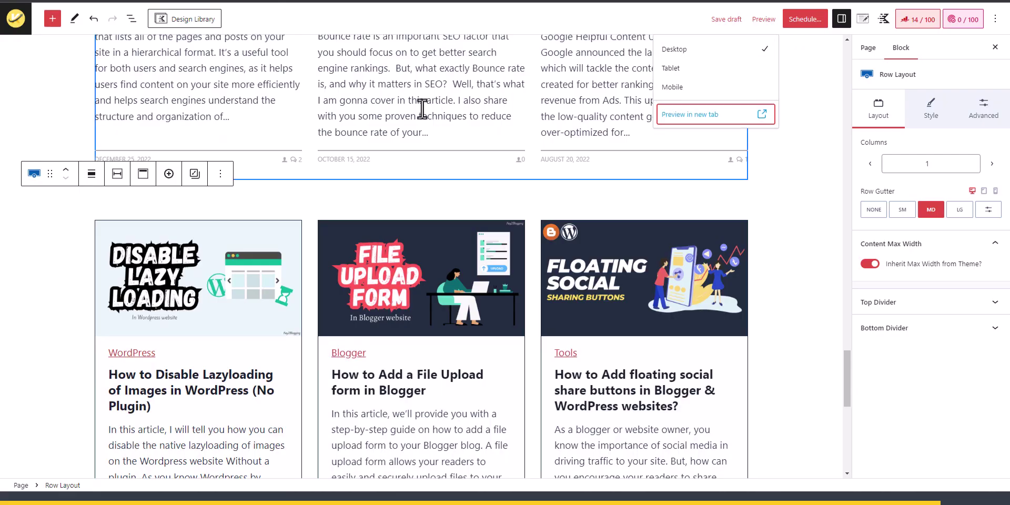
Set a linked custom margin of -25 px on the row containing the filterable post list.
scroll(753, 265, "up", 15)
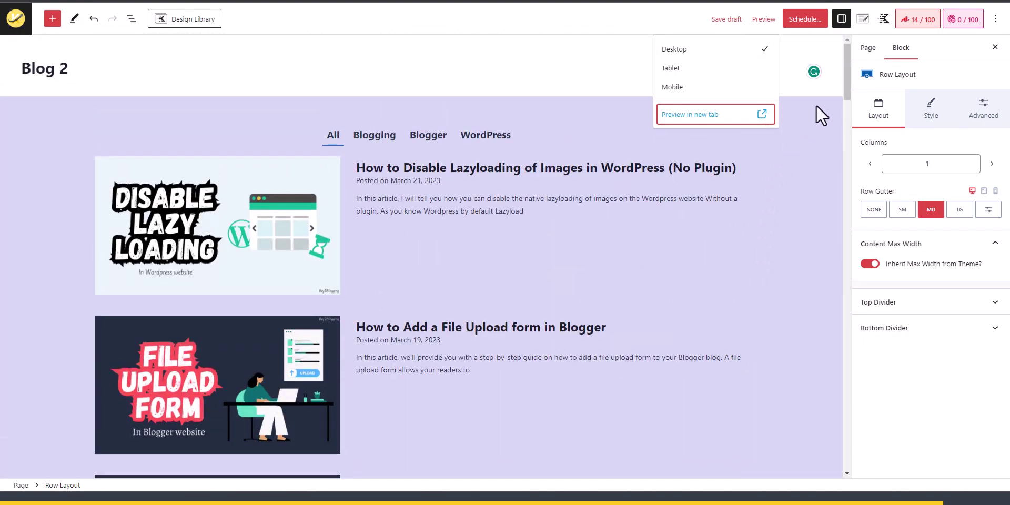
left_click(816, 105)
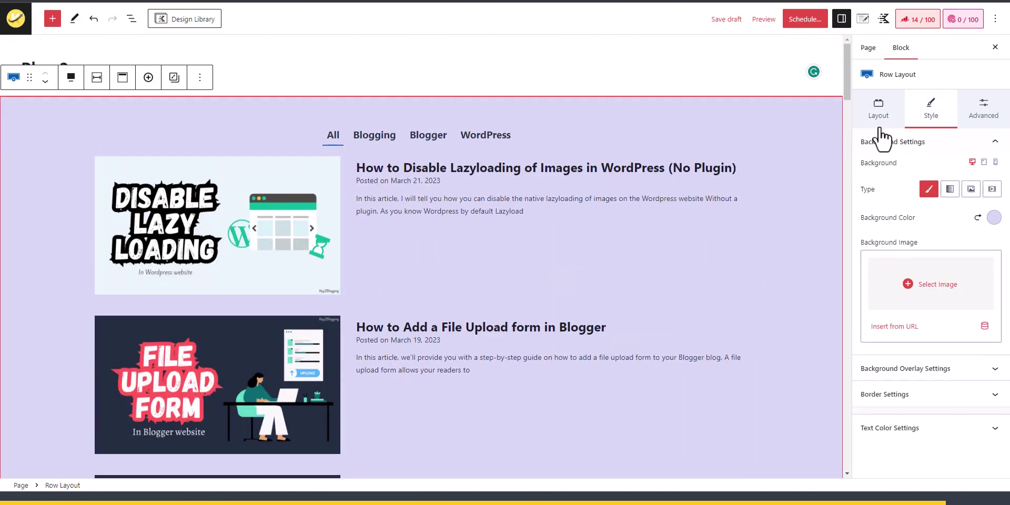
left_click(984, 111)
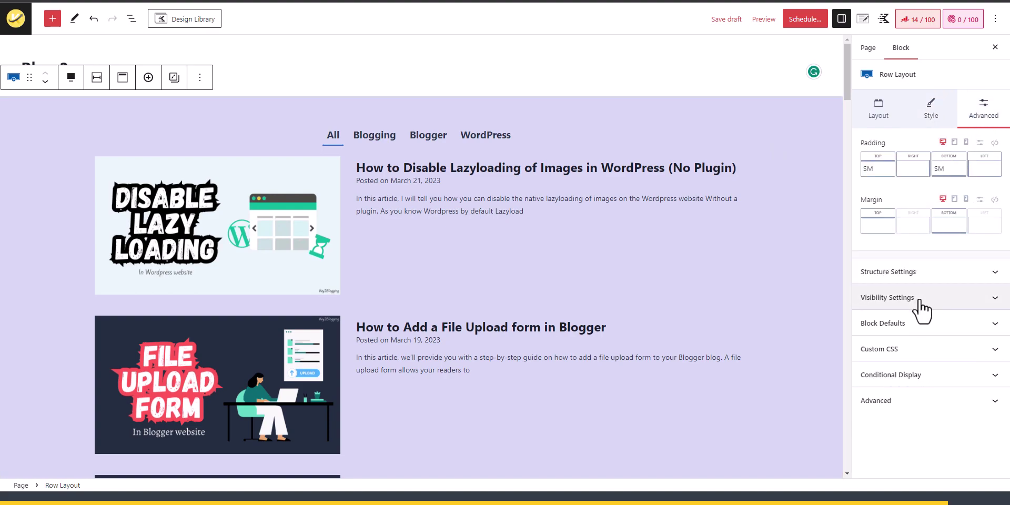
left_click(869, 230)
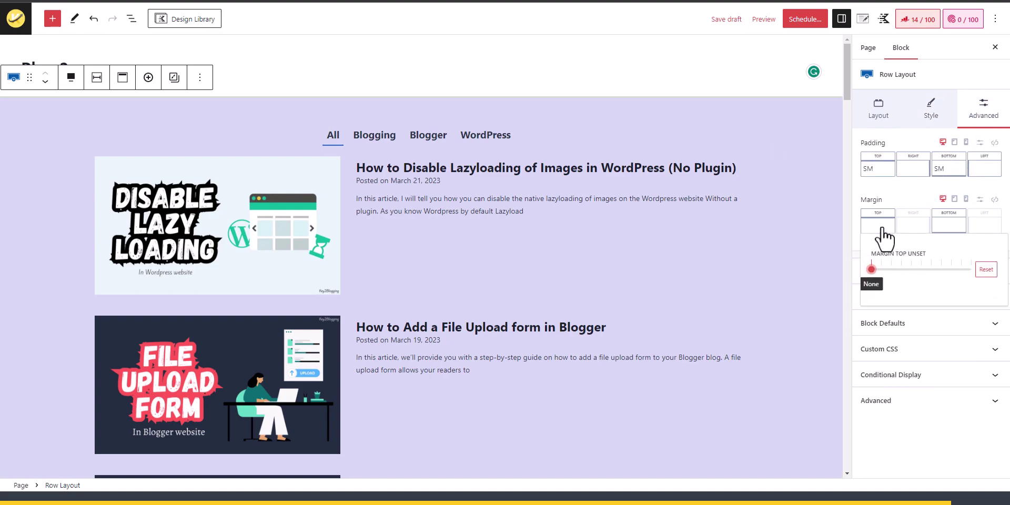
left_click(995, 201)
left_click(981, 200)
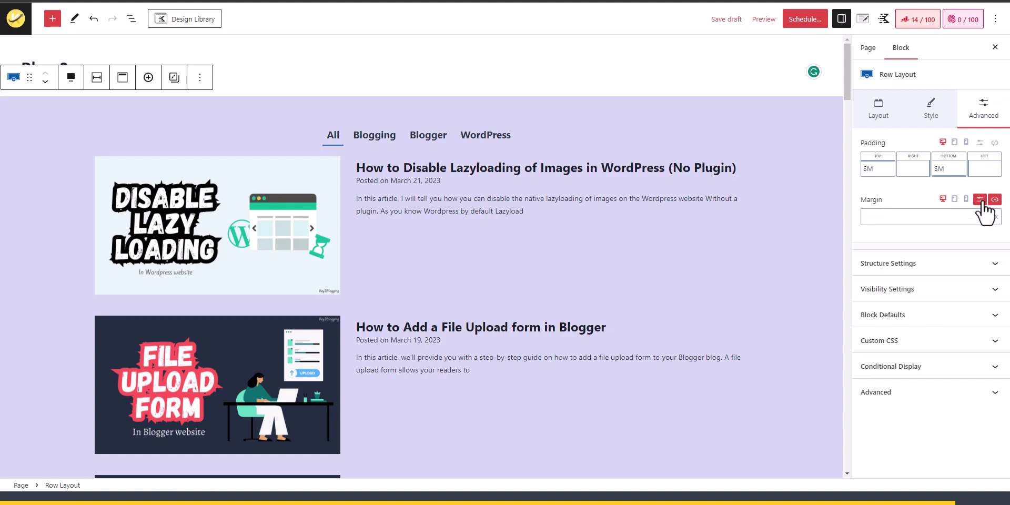
left_click(925, 217)
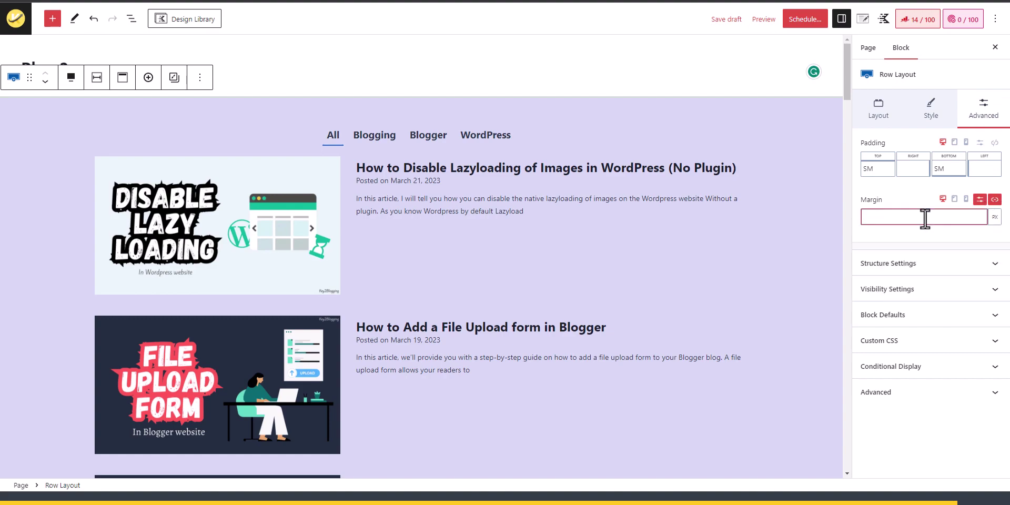
type("-25")
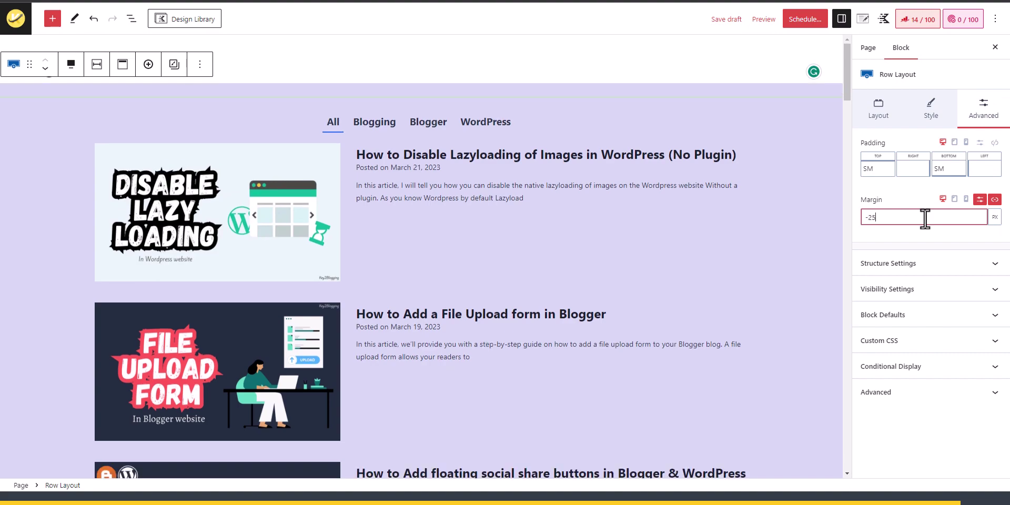
Preview the page in a new browser tab to check the gap below the page header, and return to the editor.
left_click(958, 245)
left_click(764, 19)
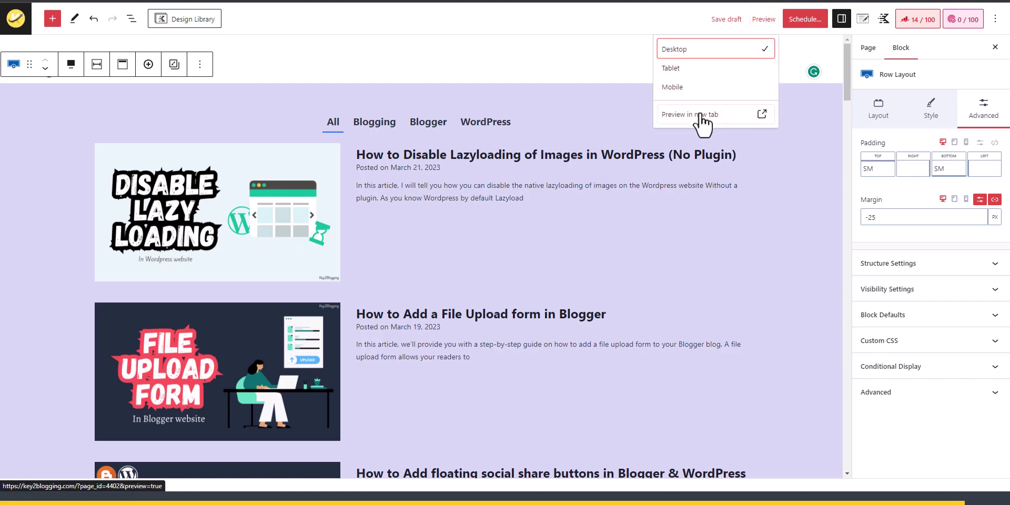
left_click(766, 114)
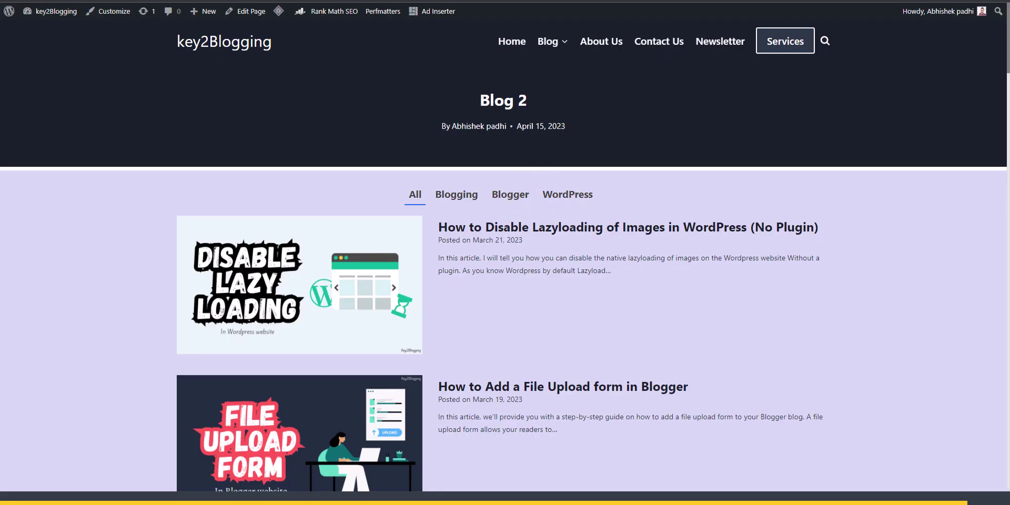
key("ctrl+w")
Set the linked margin of the row containing the filterable post list to -28 px.
left_click(899, 218)
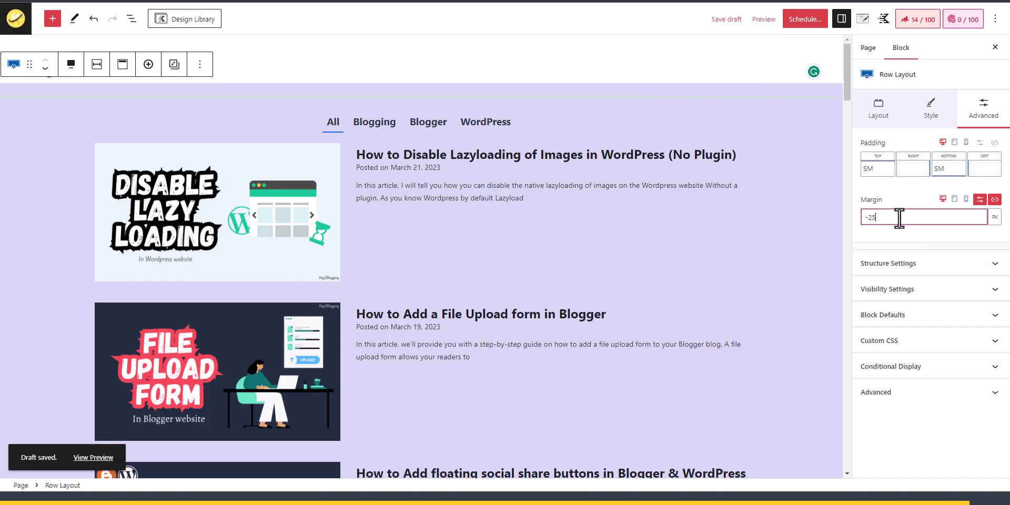
key("BackSpace")
type("8")
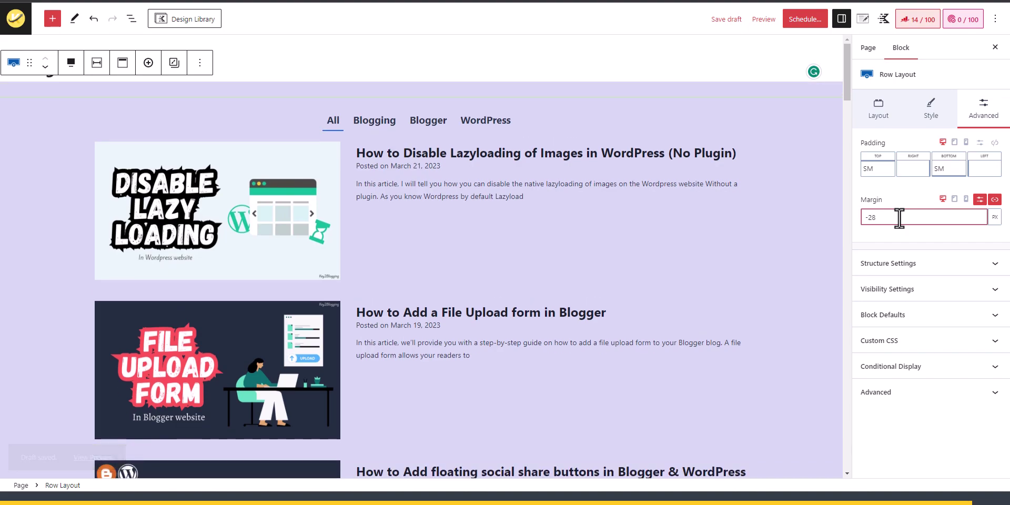
Preview the page in a new browser tab and review the header gap, filterable post list, Affiliate Marketing and SEO grids, and bordered grid.
left_click(761, 22)
left_click(697, 113)
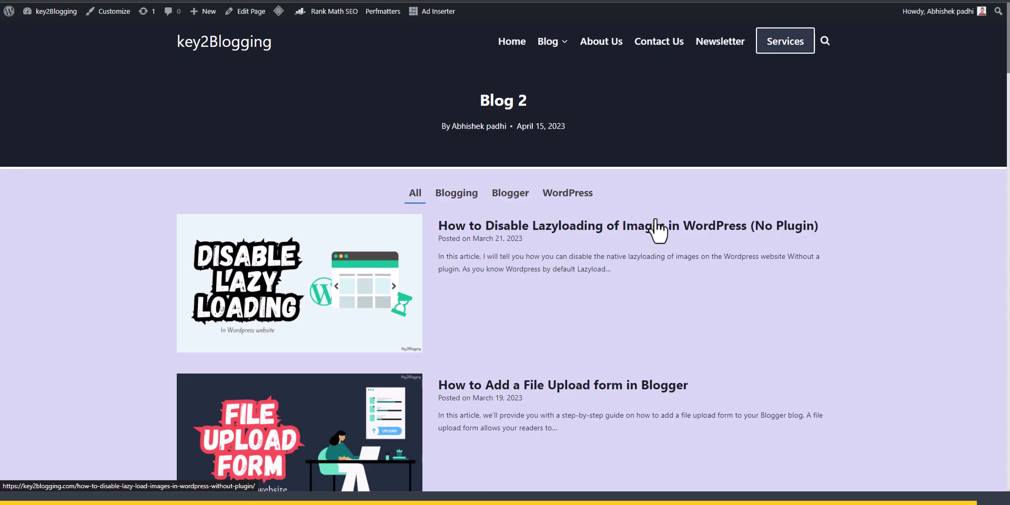
scroll(681, 269, "down", 4)
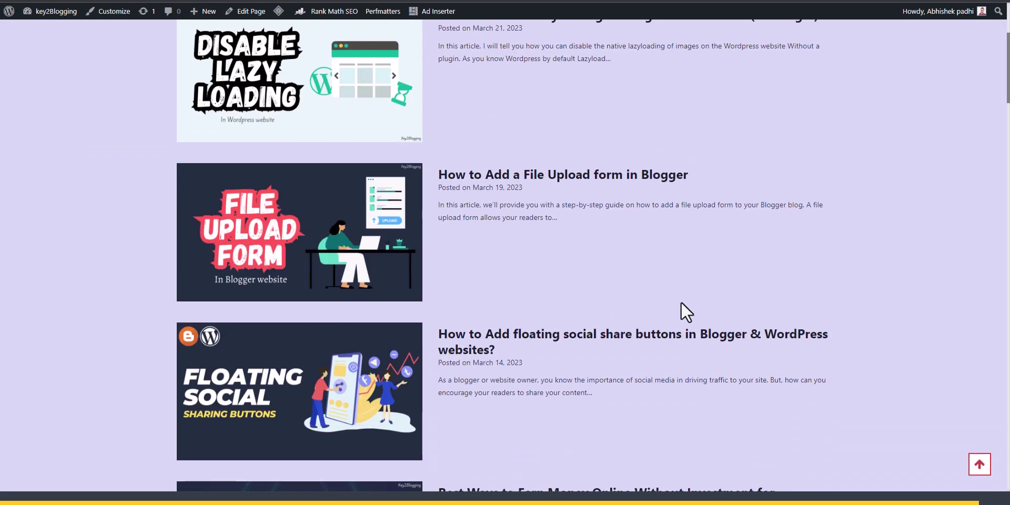
scroll(775, 295, "up", 4)
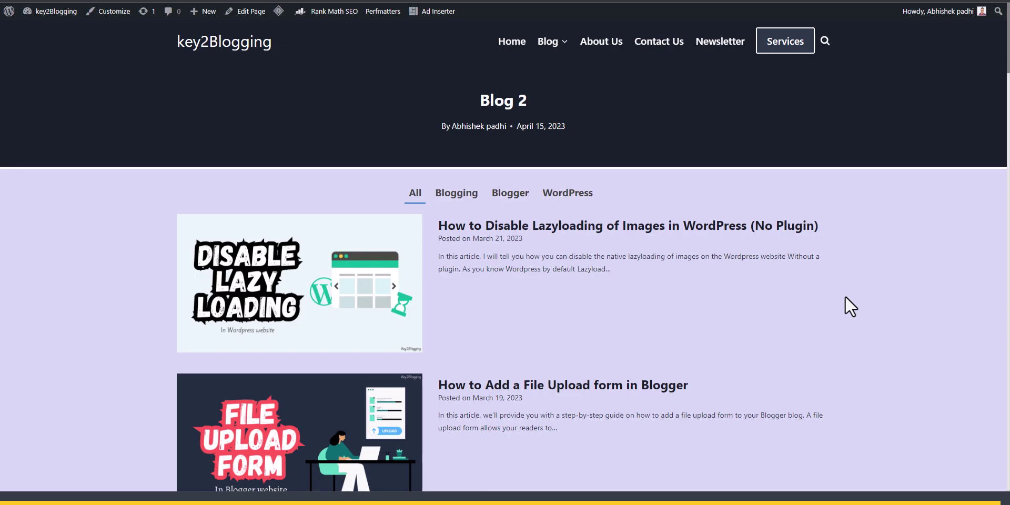
scroll(845, 297, "down", 12)
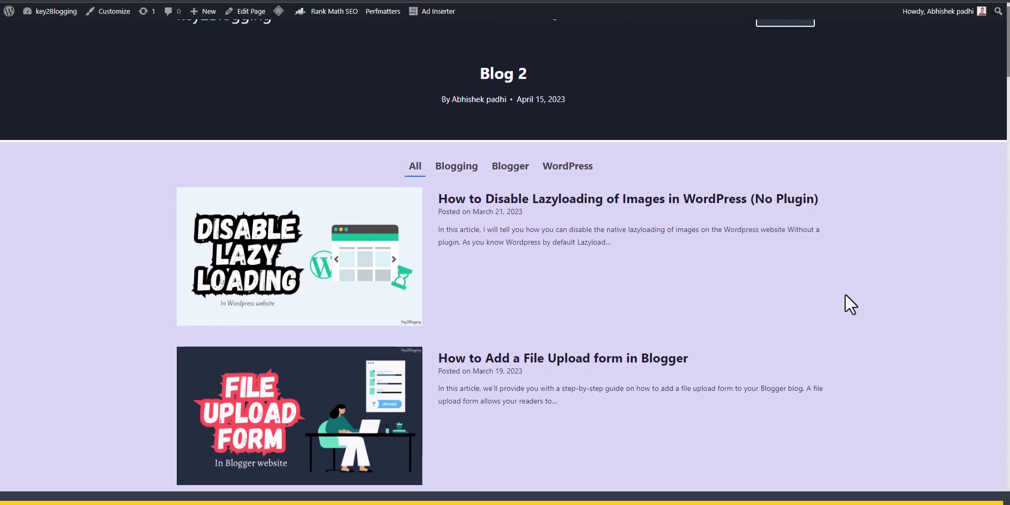
scroll(843, 296, "down", 10)
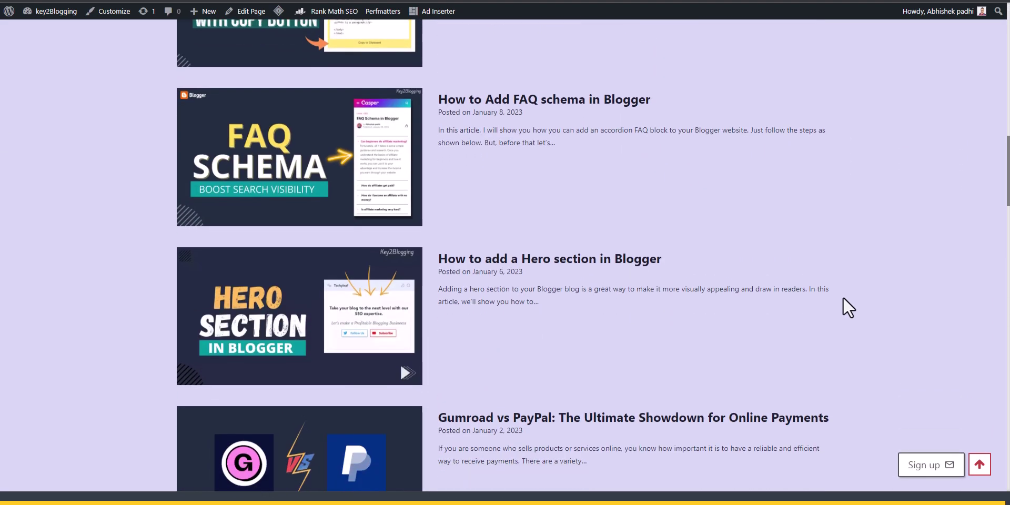
scroll(842, 297, "down", 8)
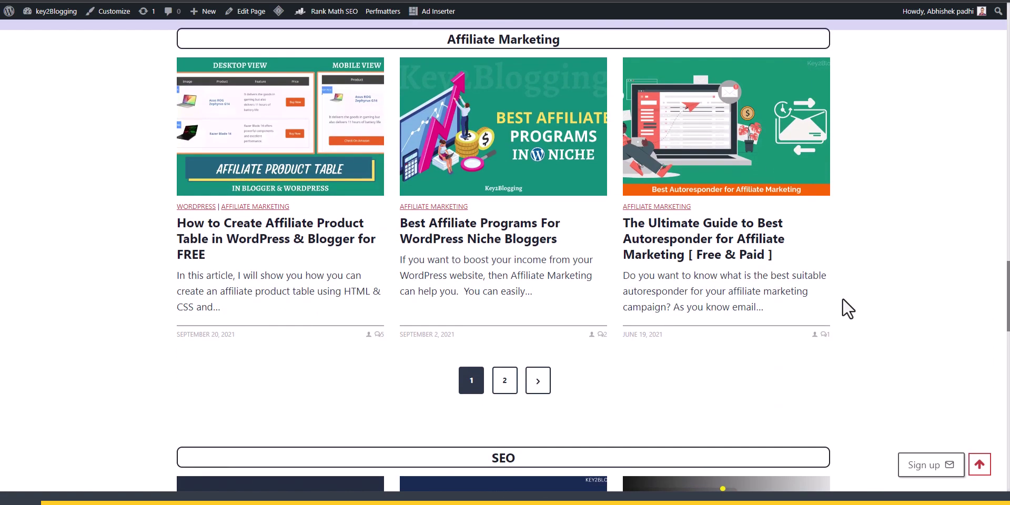
scroll(847, 308, "down", 8)
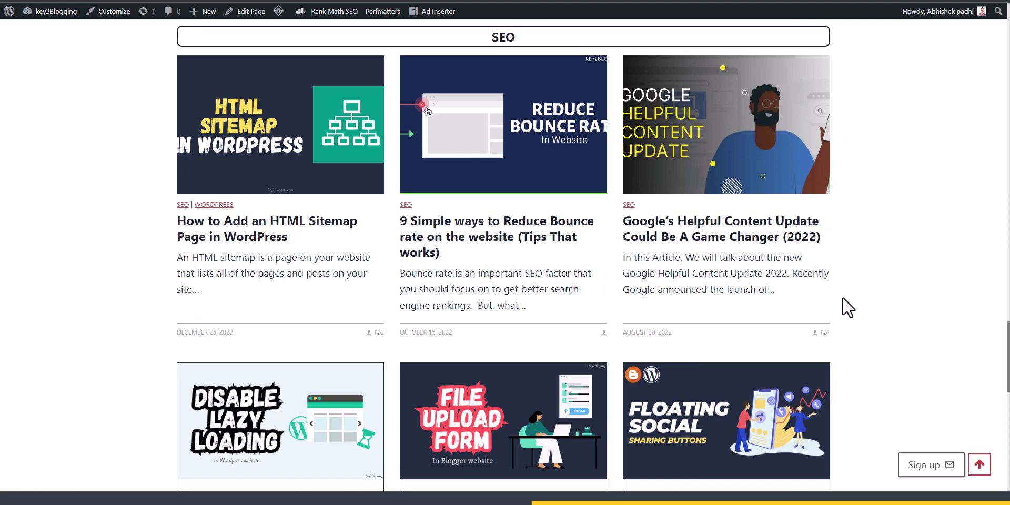